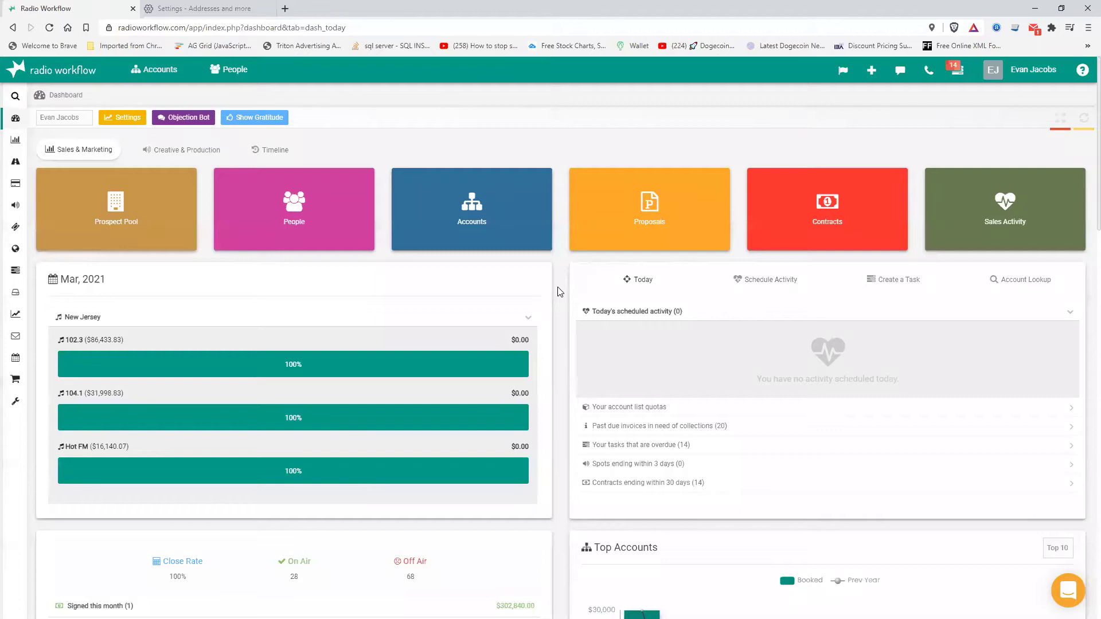
- Search Account Lookup for McDonalds, finding two existing accounts, and bring up the create-new menu
left_click(1038, 281)
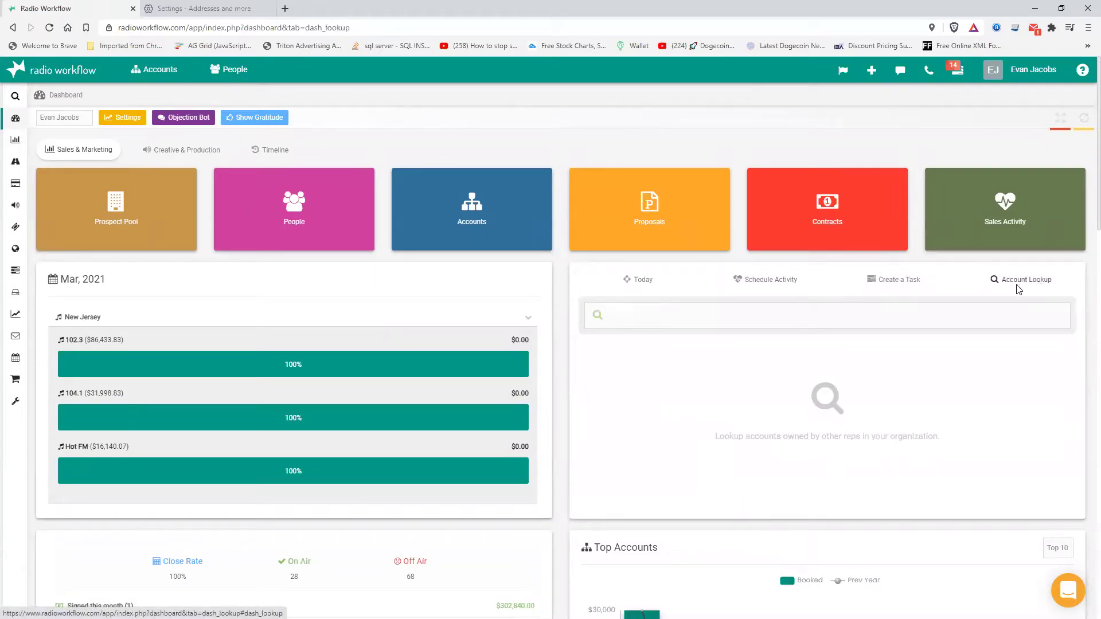
left_click(847, 310)
type("MCDonals")
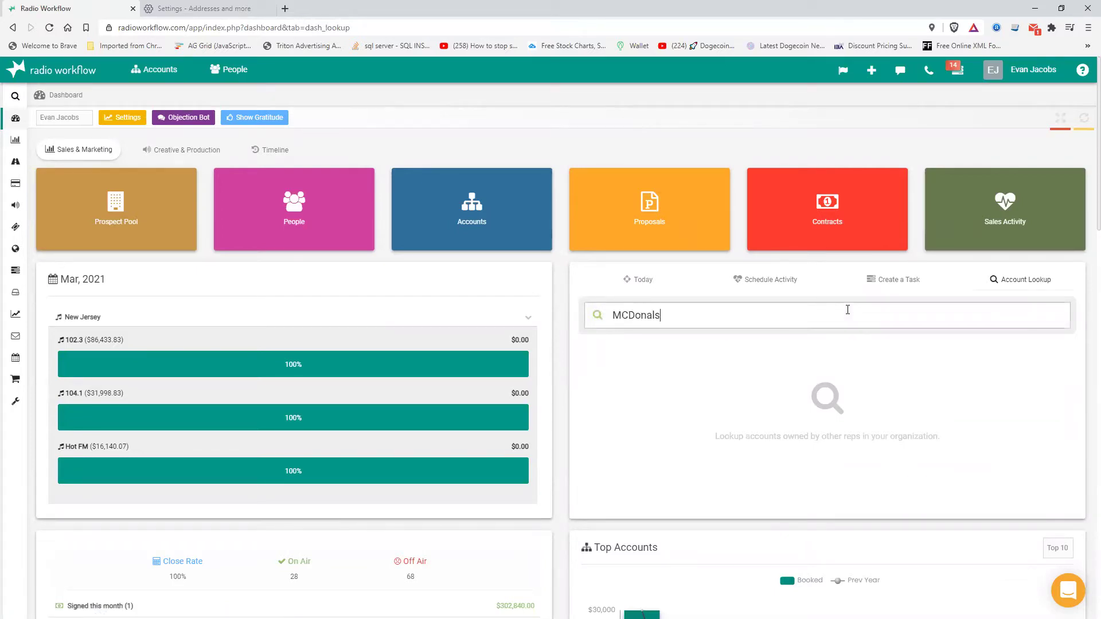
key("BackSpace")
type("ds")
key("Return")
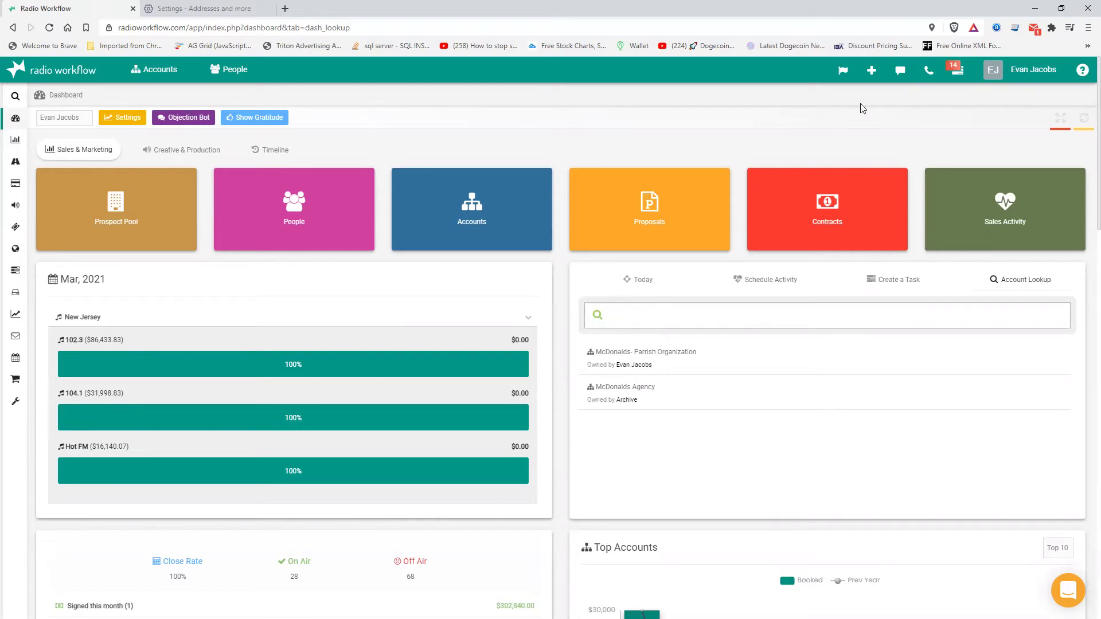
left_click(872, 73)
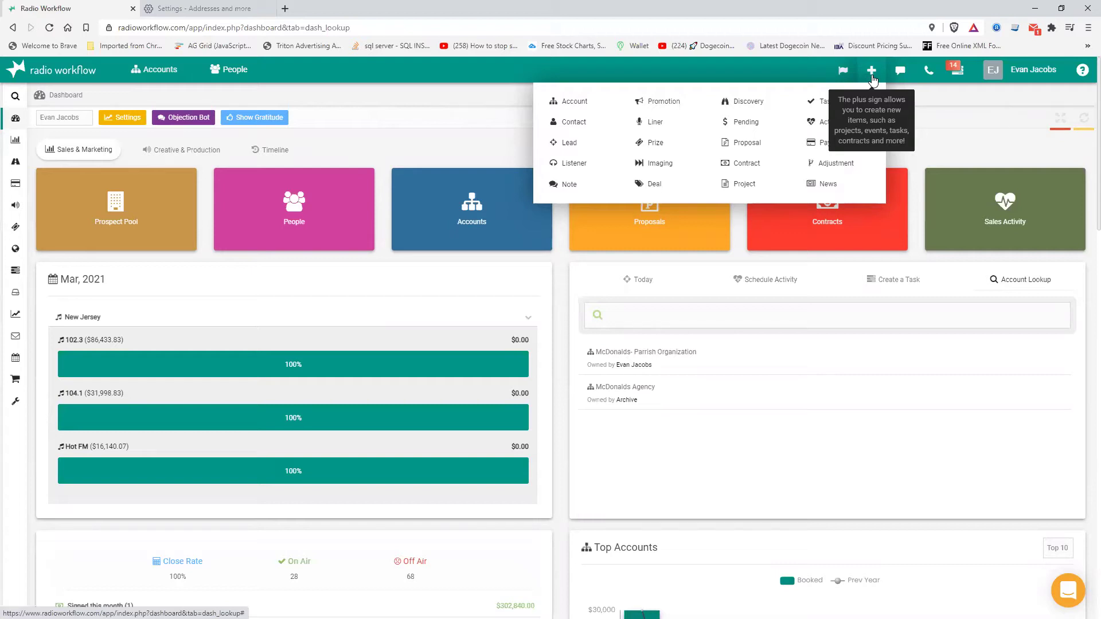
- Create a new Account named McDonalds from the Roosevelt Avenue, Clifton place suggestion
left_click(574, 106)
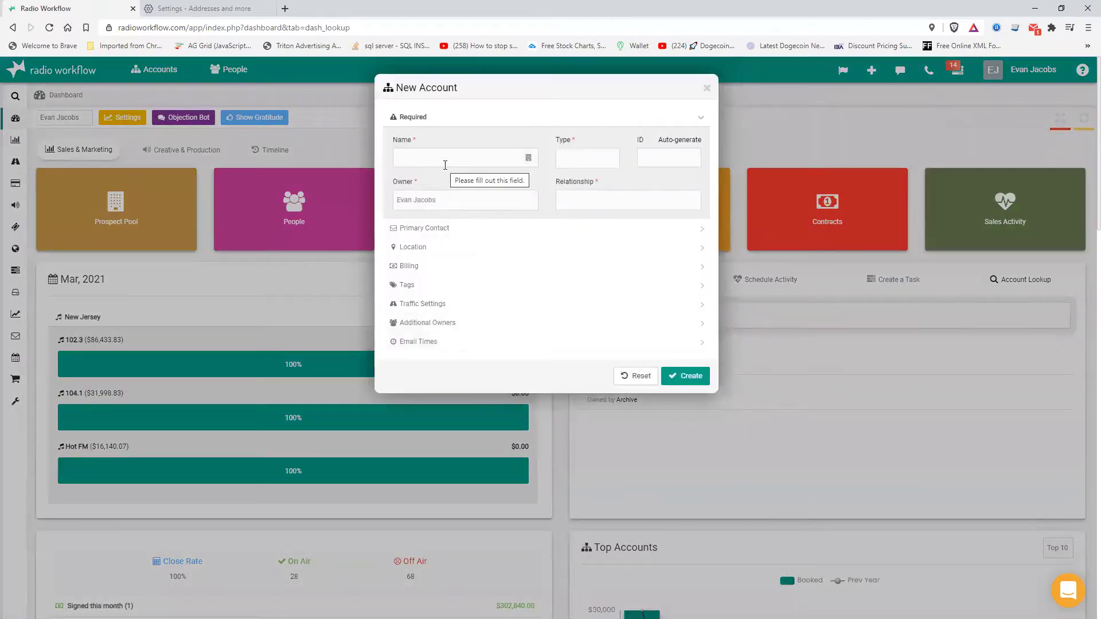
left_click(444, 161)
type("M")
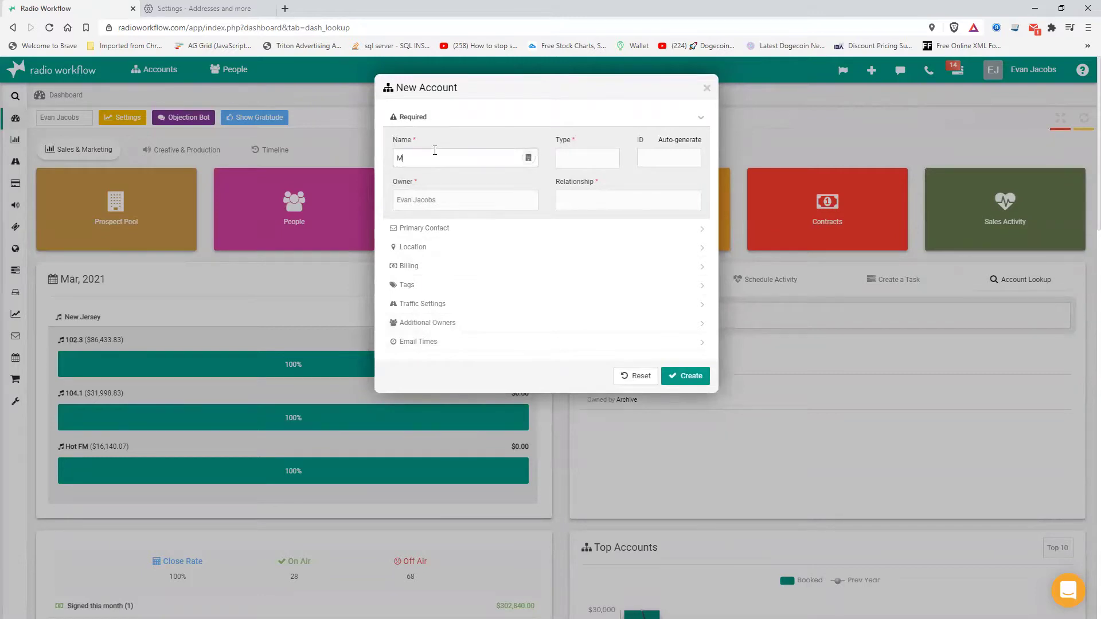
type("cDonalds")
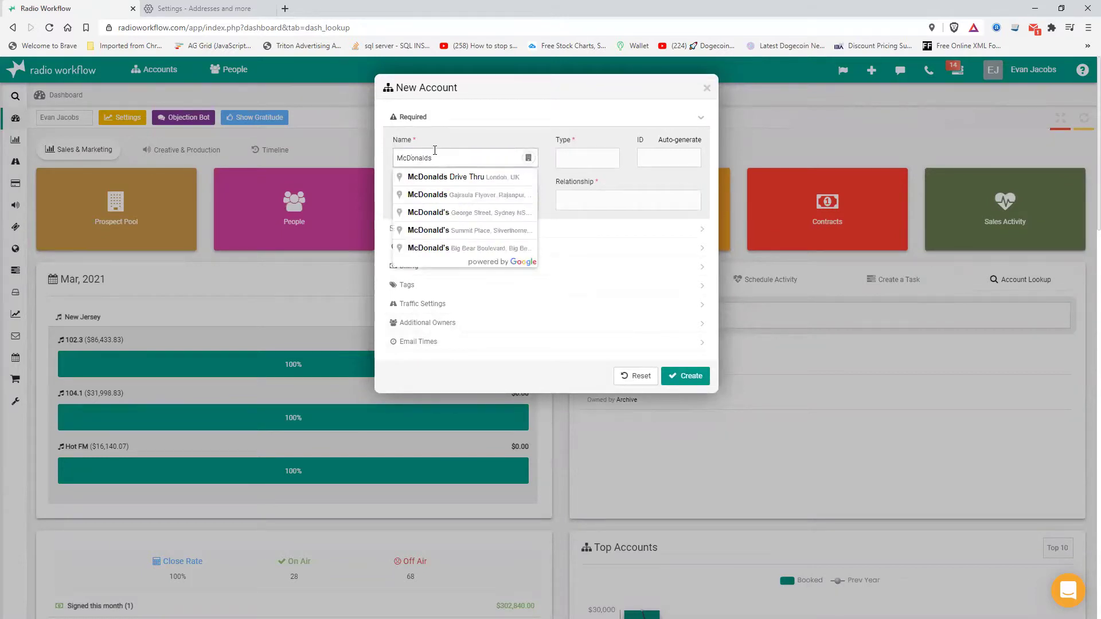
type(" new")
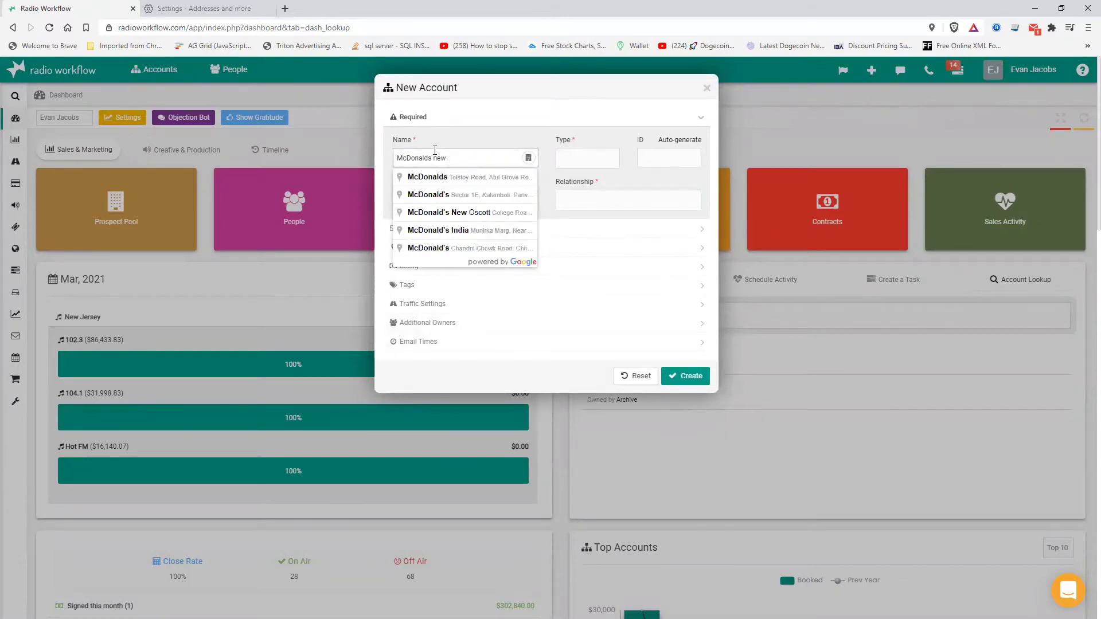
type(" jersey")
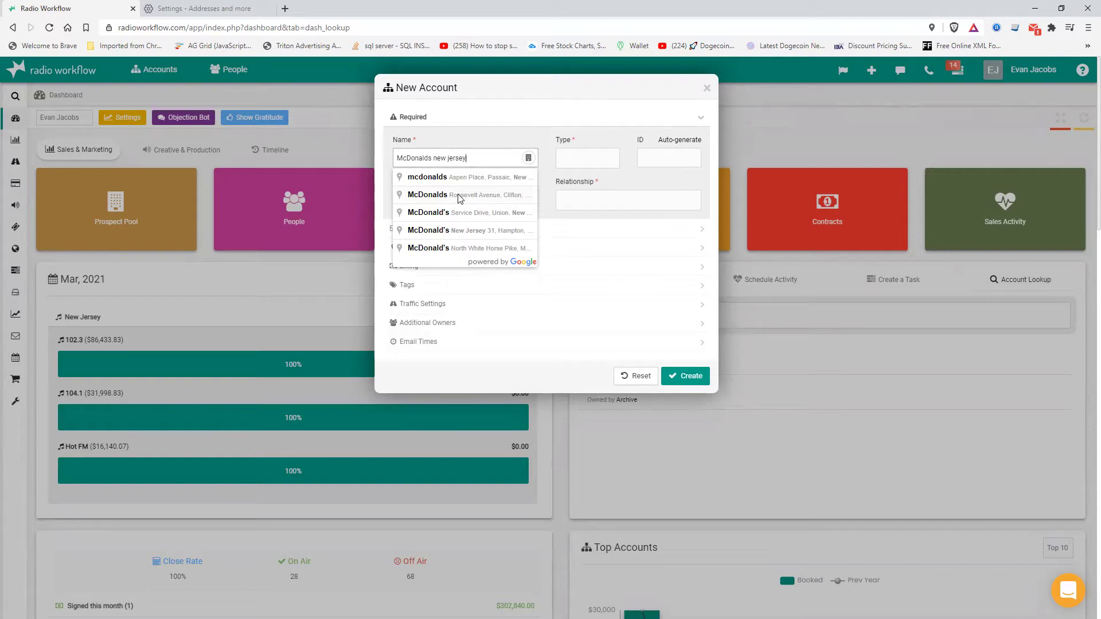
left_click(459, 196)
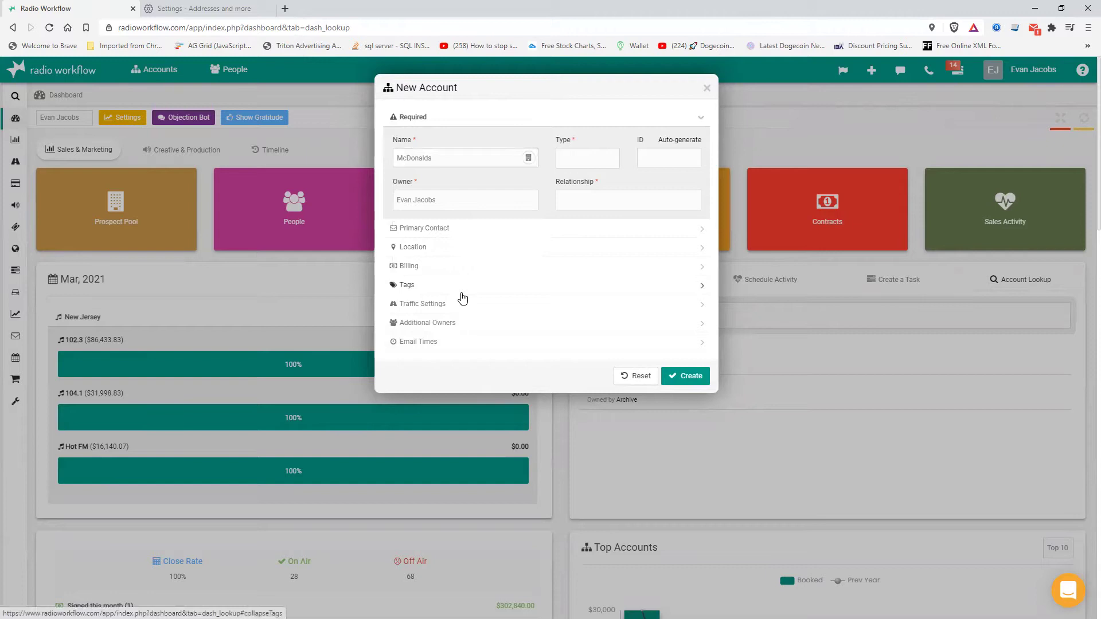
- Review the autofilled Clifton address and the primary contact fields
left_click(431, 253)
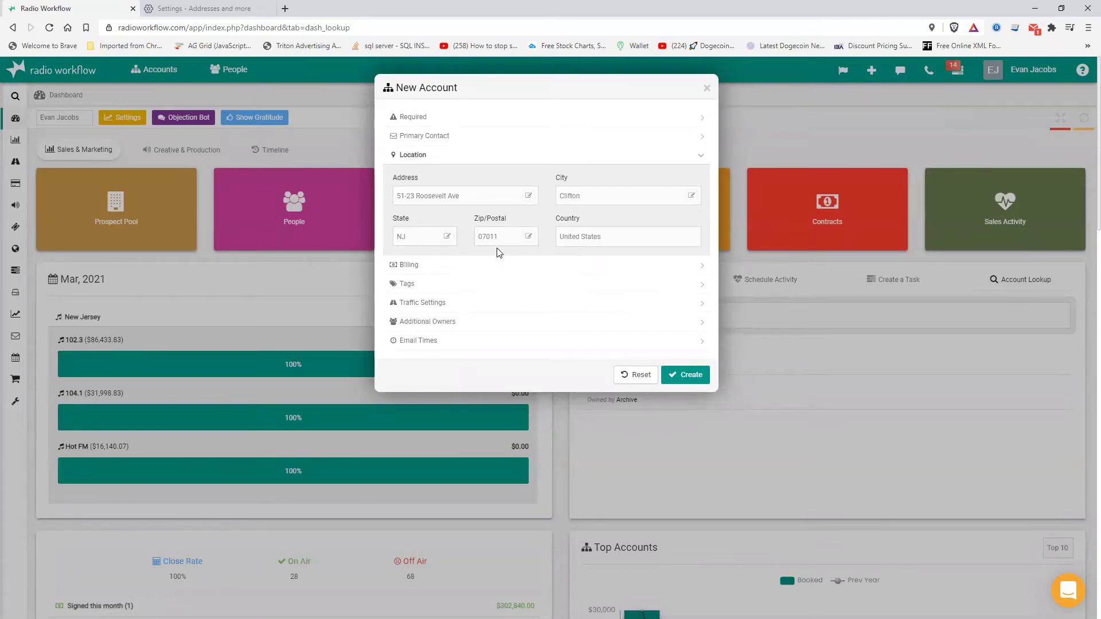
left_click(454, 141)
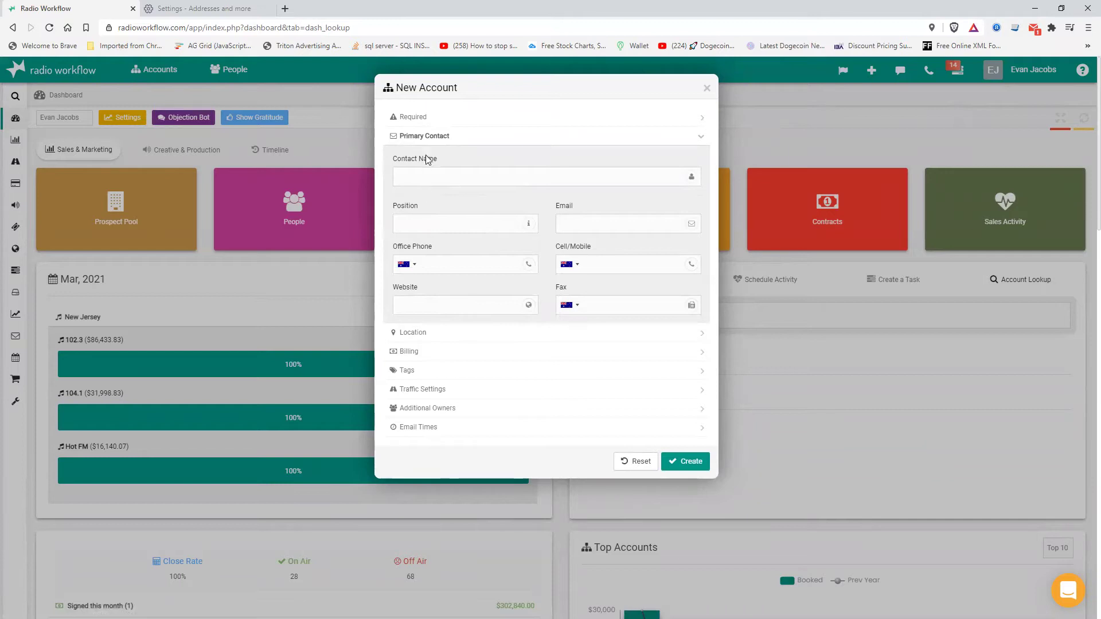
left_click(426, 121)
- Set the account Type to Gold and Relationship to Advertiser
left_click(573, 158)
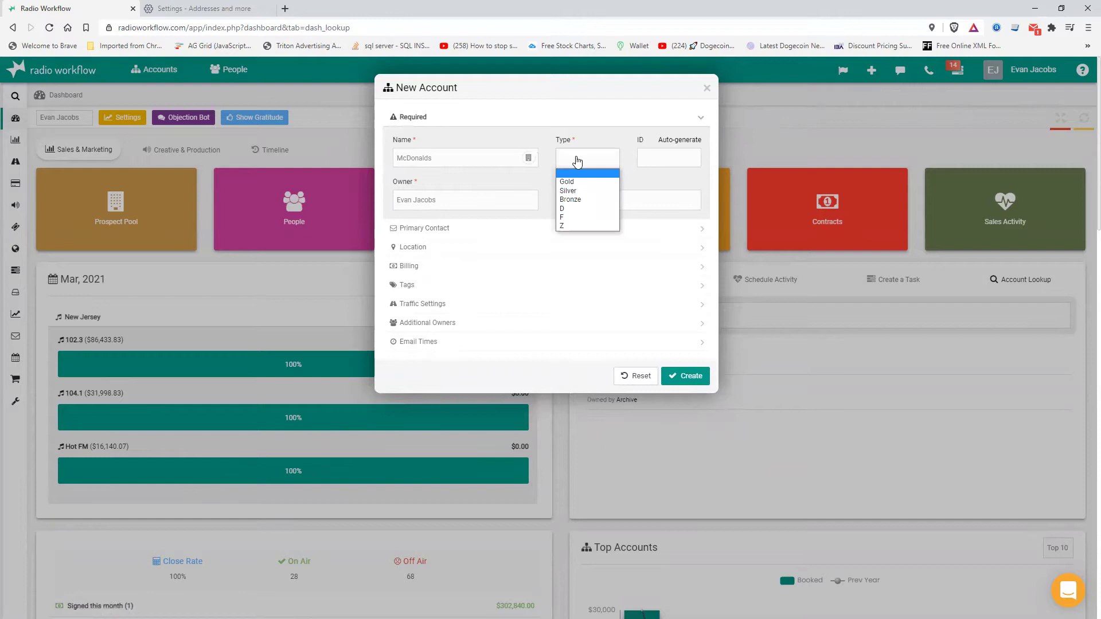
left_click(577, 173)
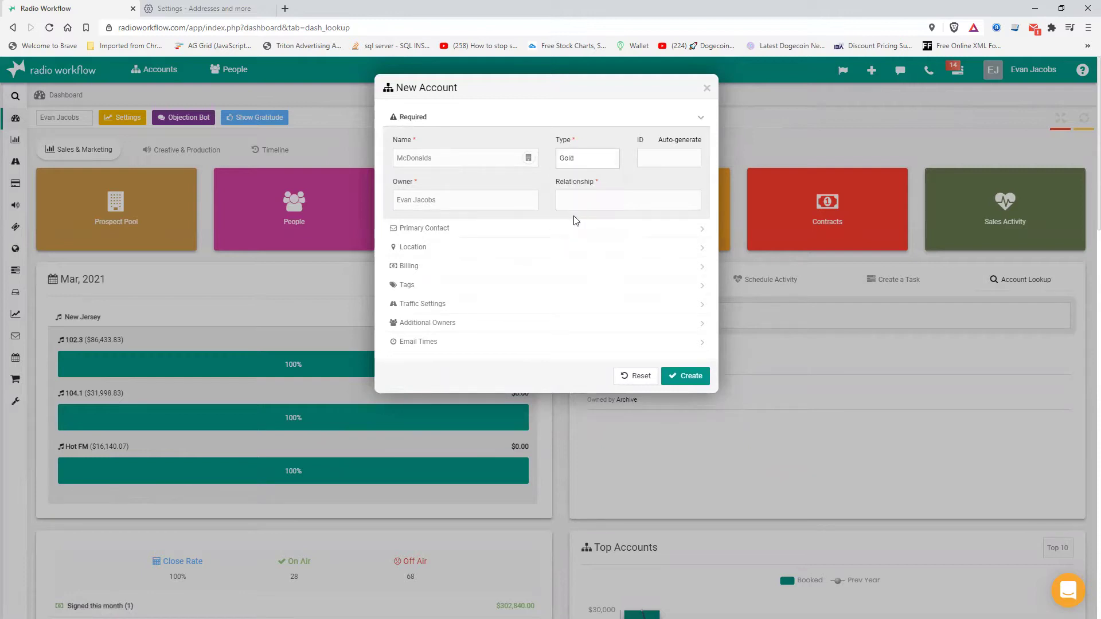
left_click(578, 202)
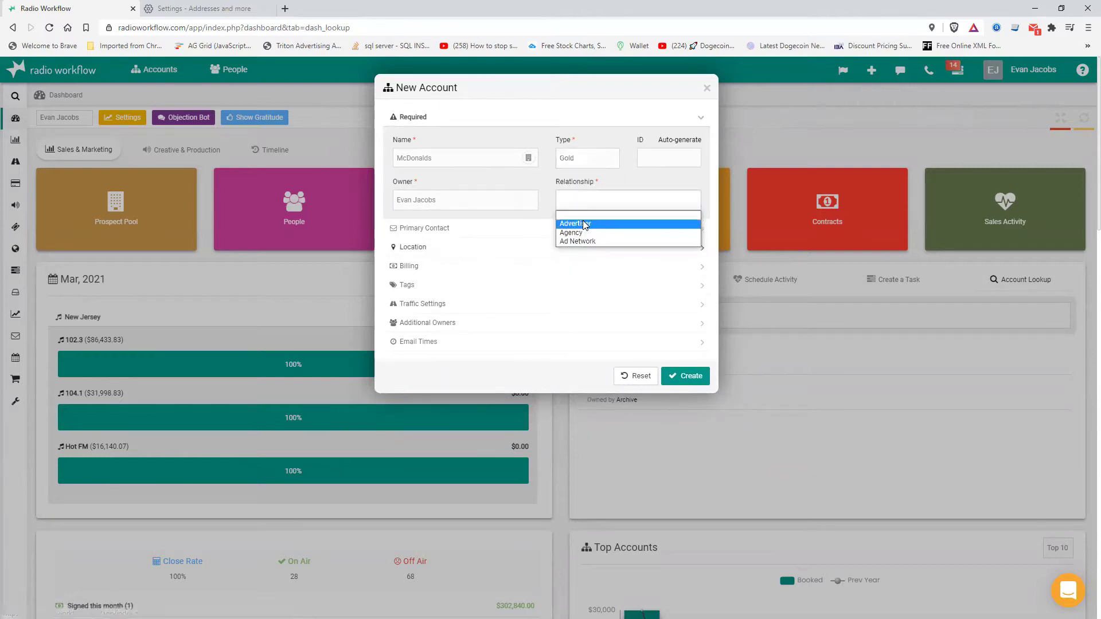
left_click(582, 221)
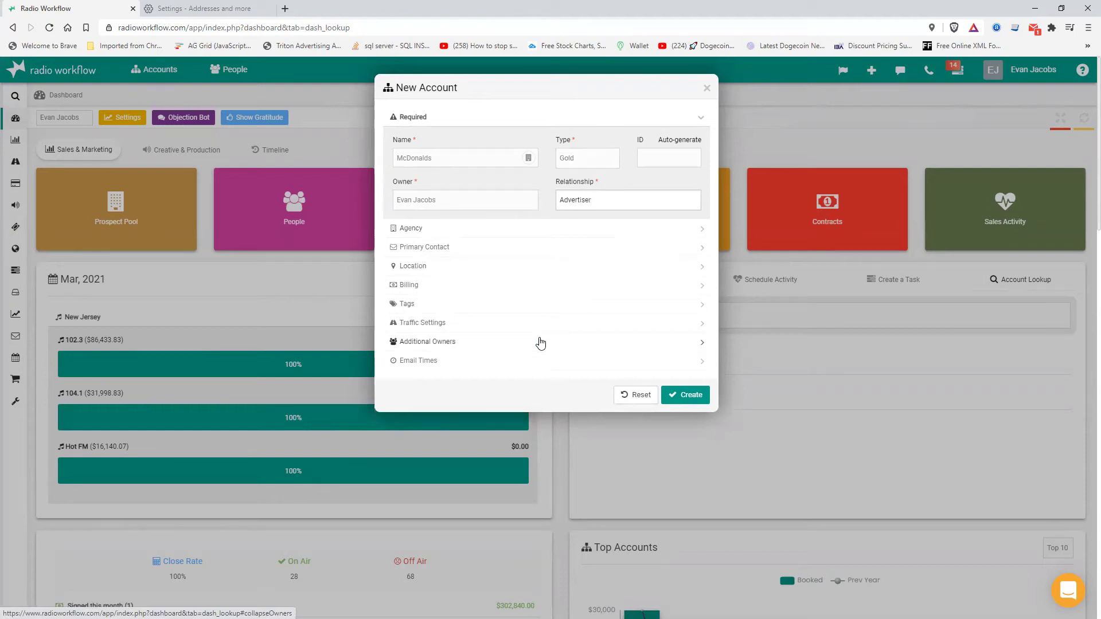
left_click(440, 231)
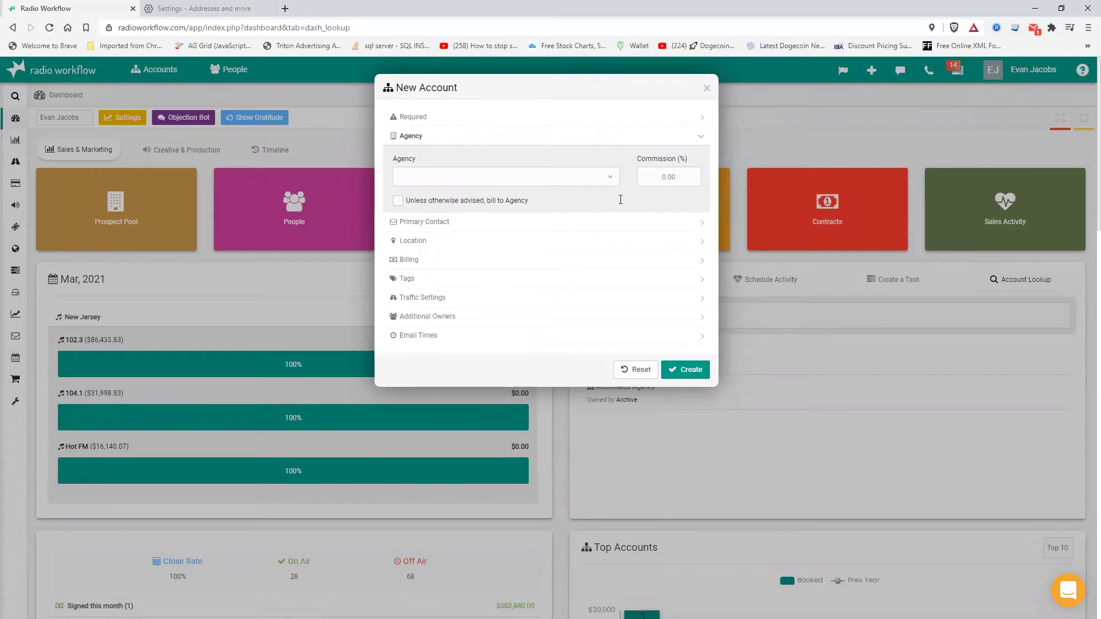
- Review primary contact, location and billing sections, leaving Terms as Payment required
left_click(424, 221)
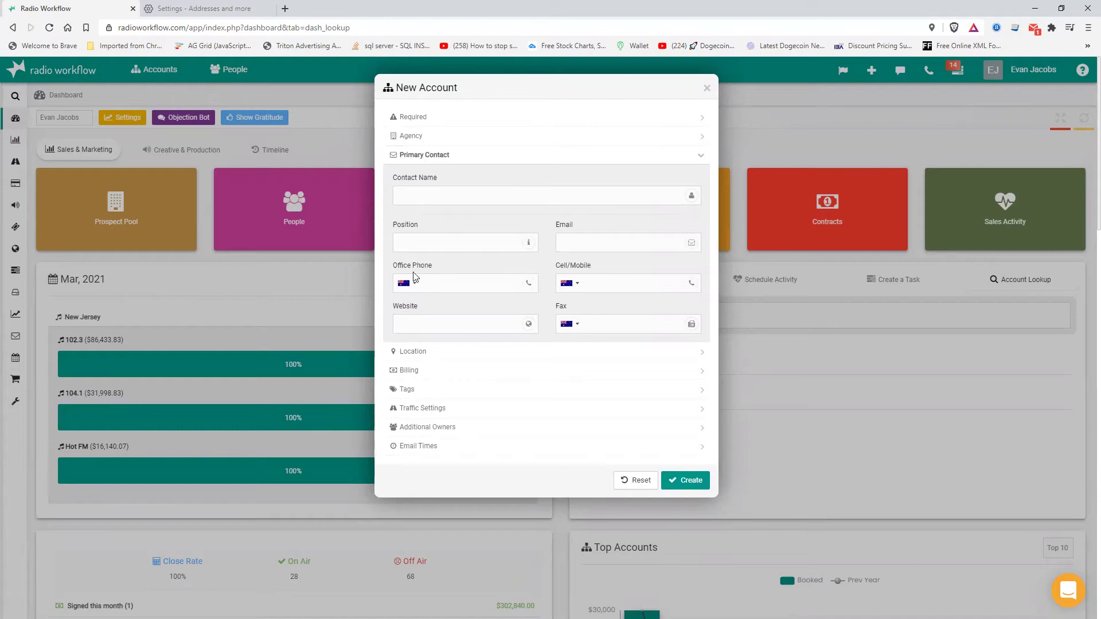
left_click(427, 352)
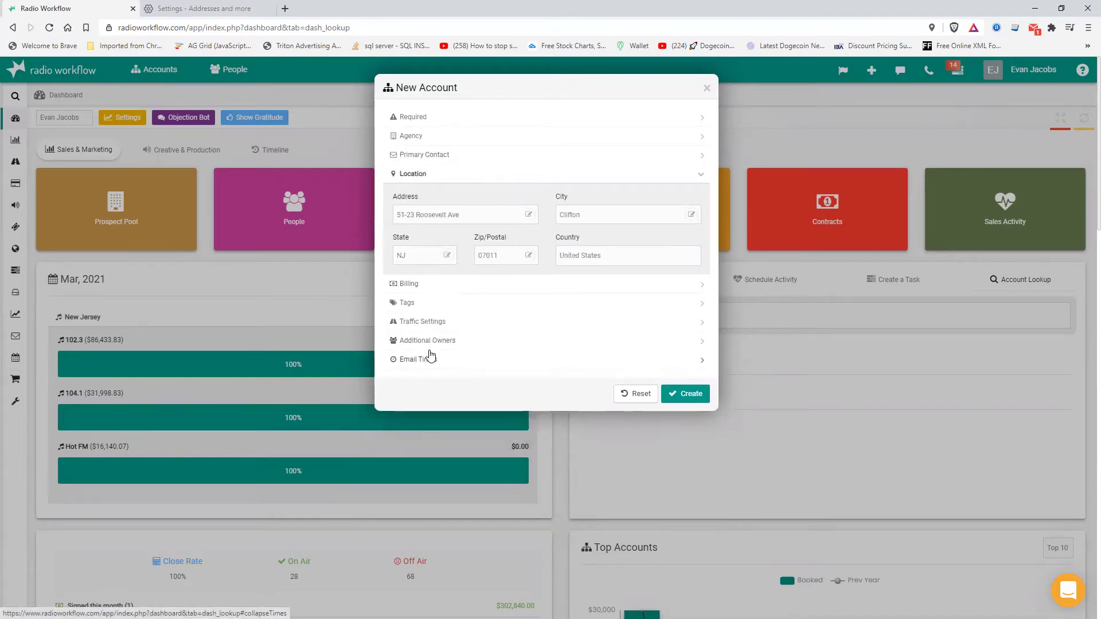
left_click(430, 285)
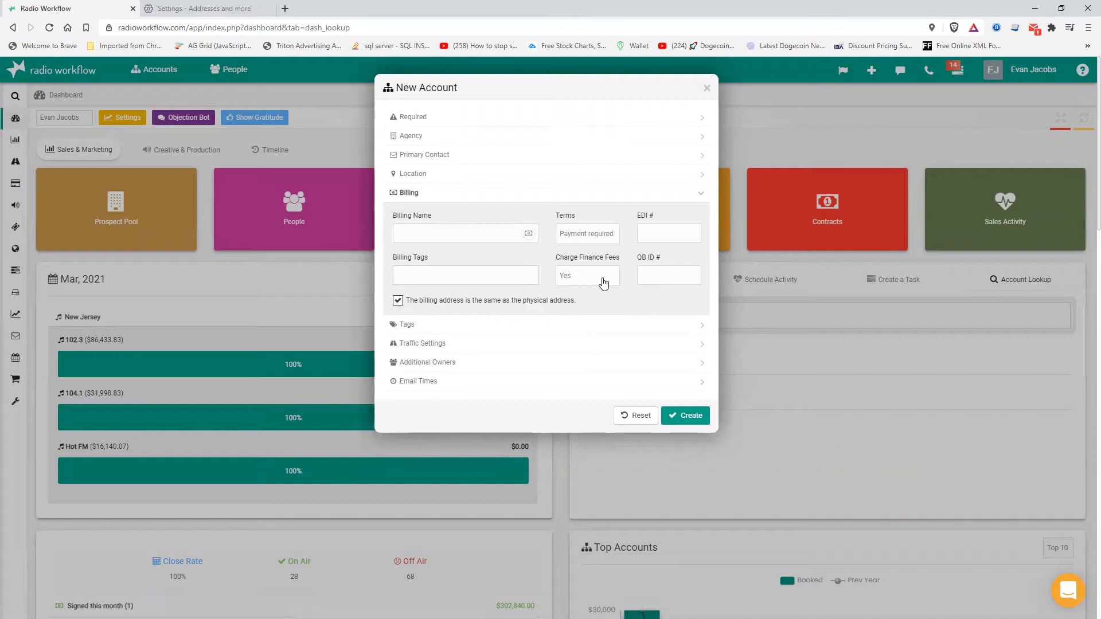
left_click(591, 242)
left_click(591, 243)
left_click(427, 118)
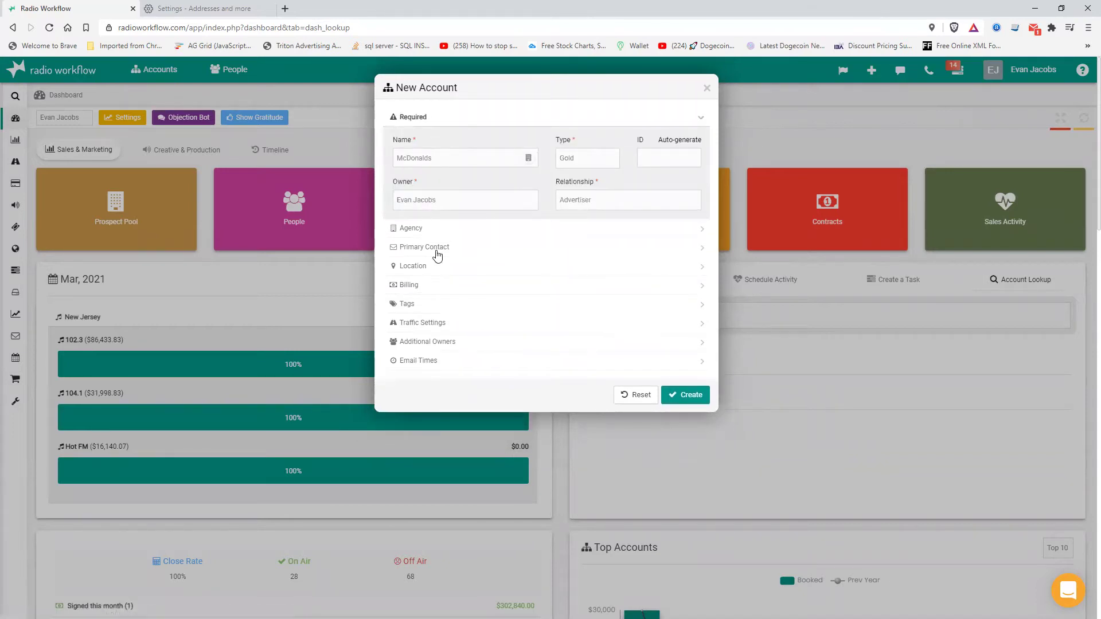
left_click(431, 287)
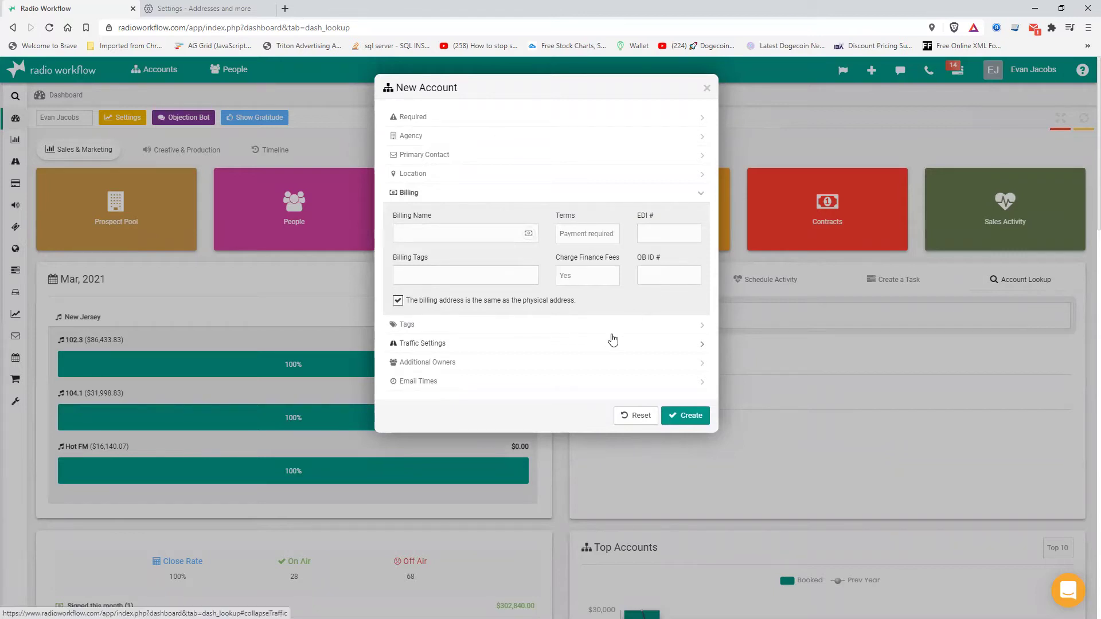
- Review tags, traffic settings, additional owners and email times, then create the McDonalds account
left_click(433, 334)
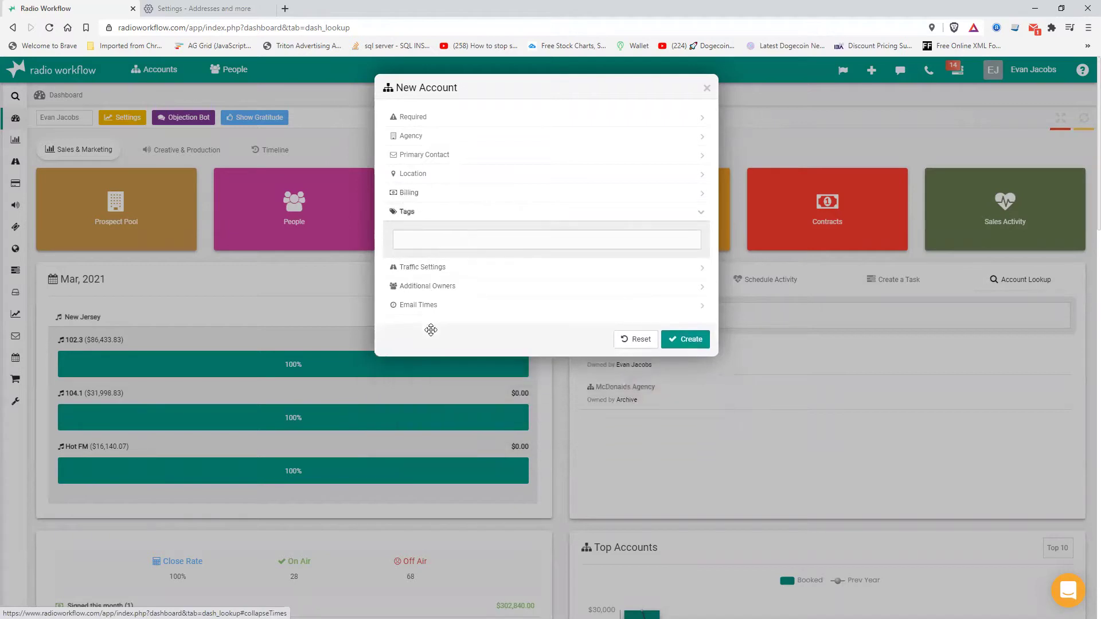
left_click(449, 243)
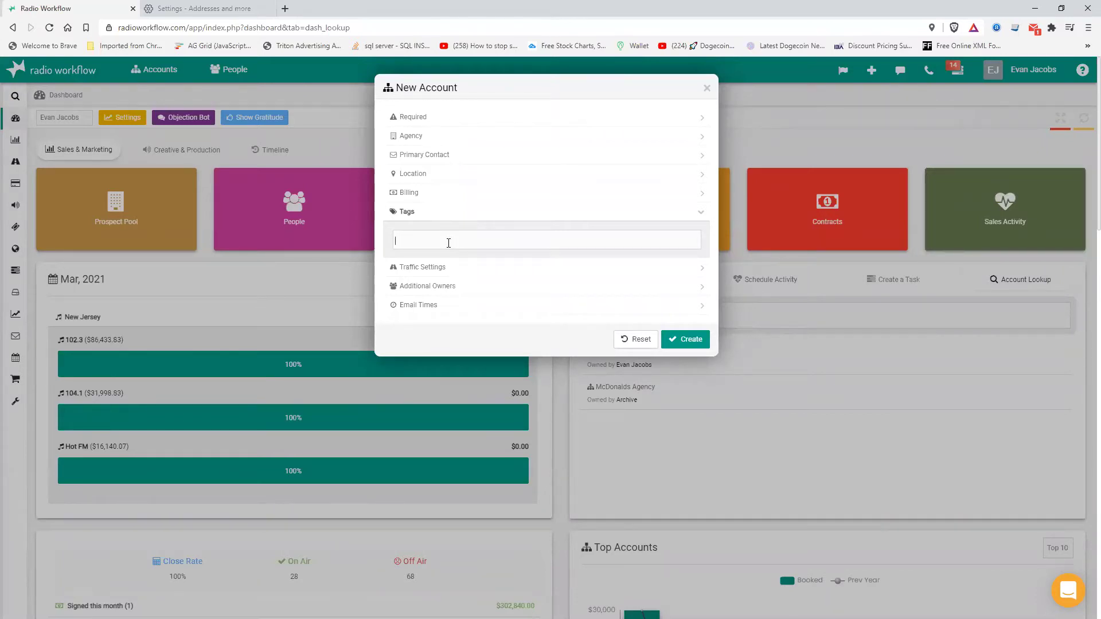
left_click(458, 268)
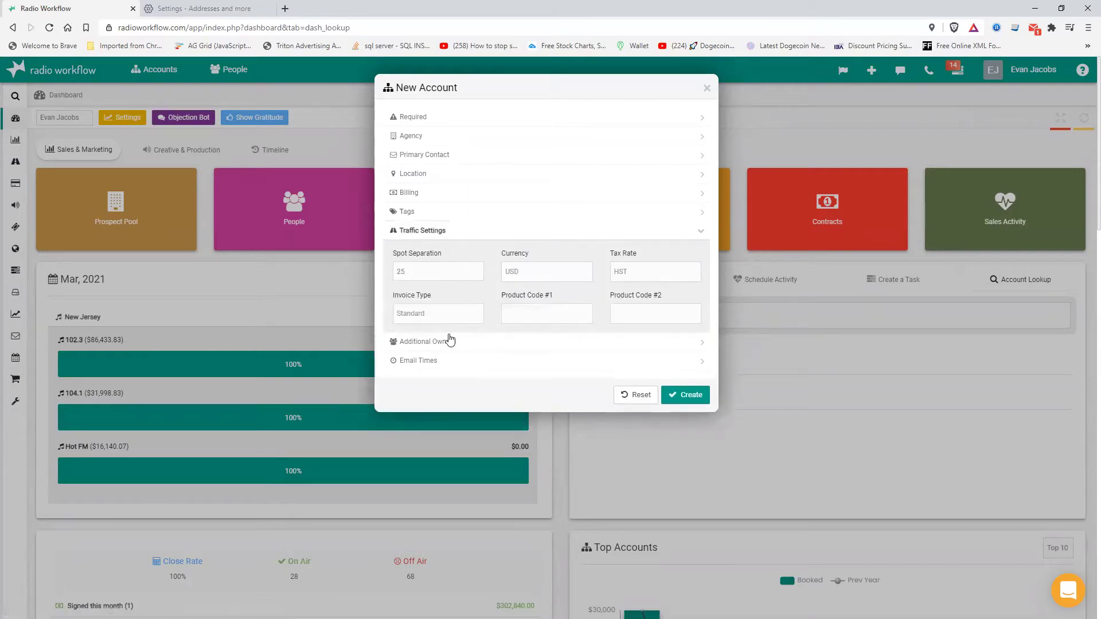
left_click(447, 342)
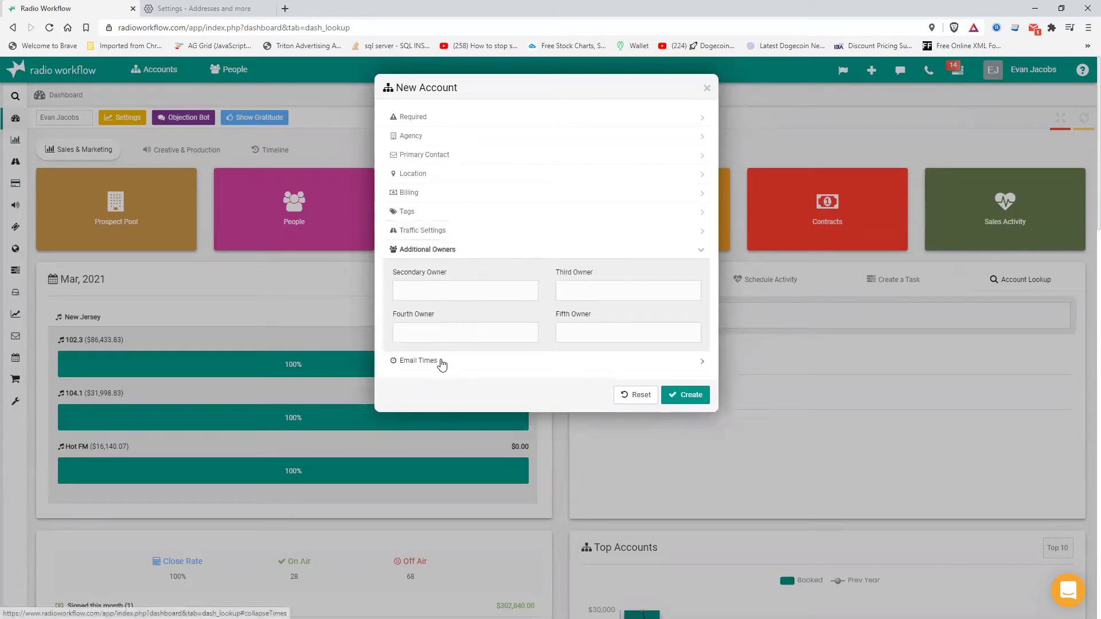
left_click(441, 362)
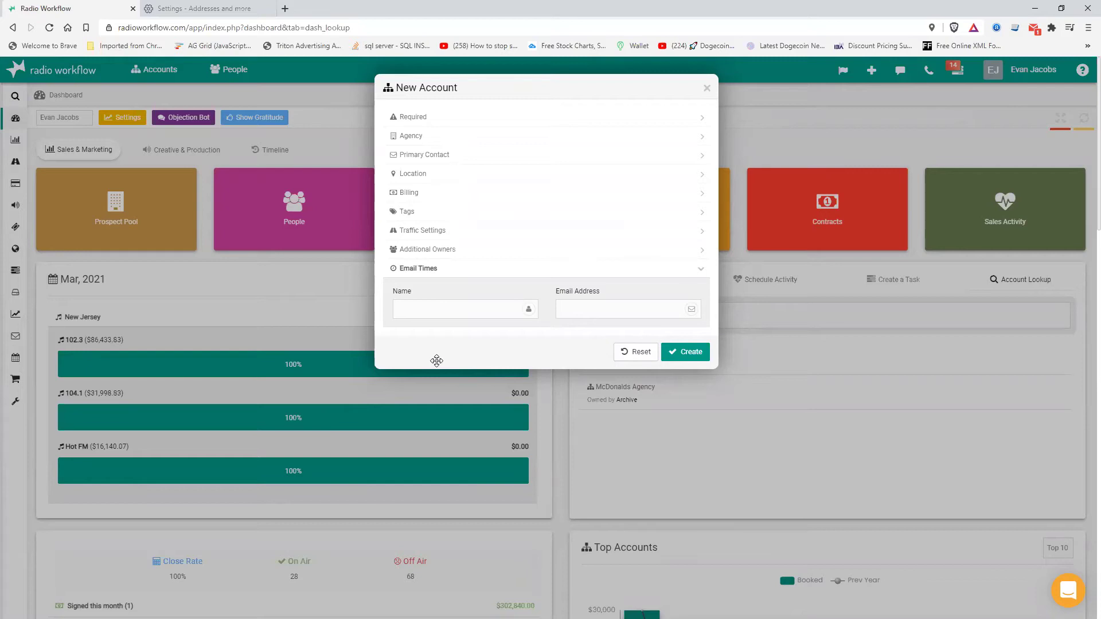
left_click(686, 352)
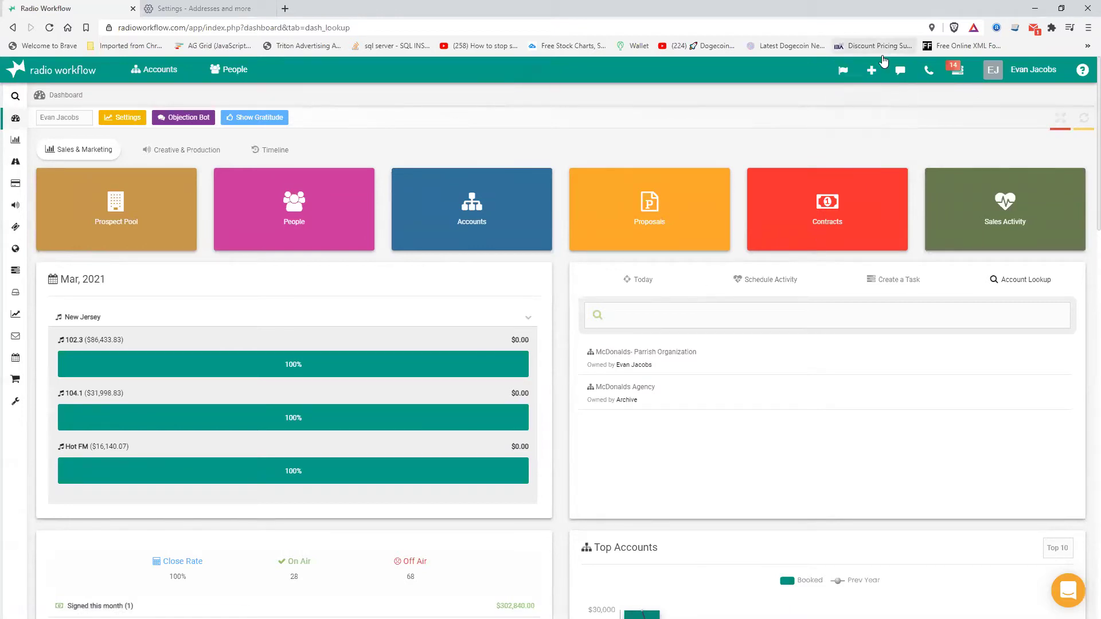
- Begin a new Contract and search its Advertiser field for 'MCdonalds'
left_click(872, 71)
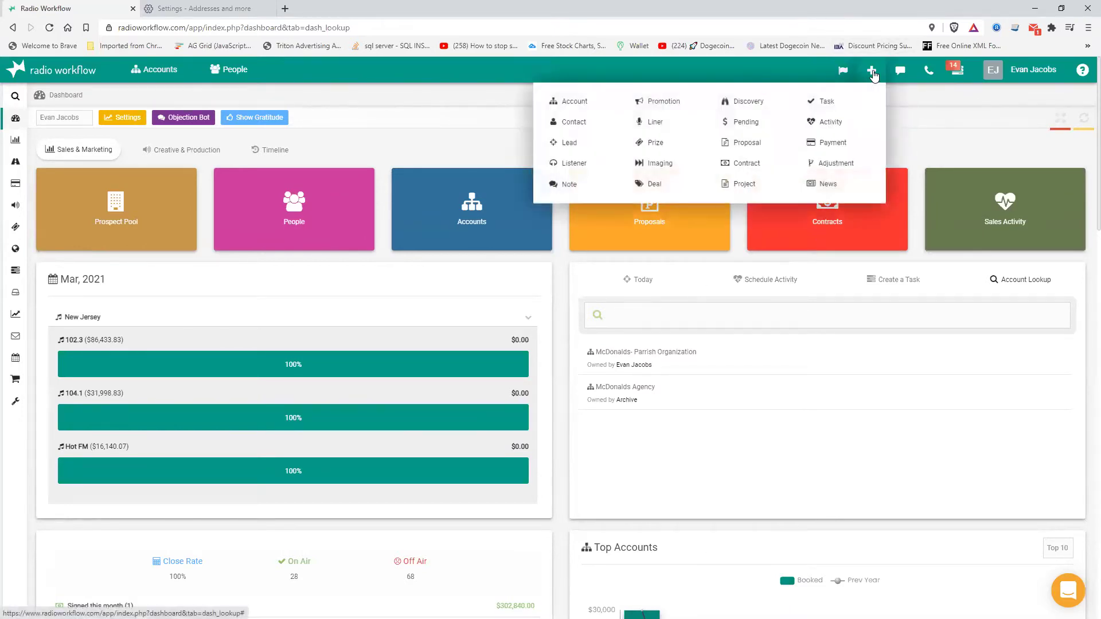
left_click(746, 165)
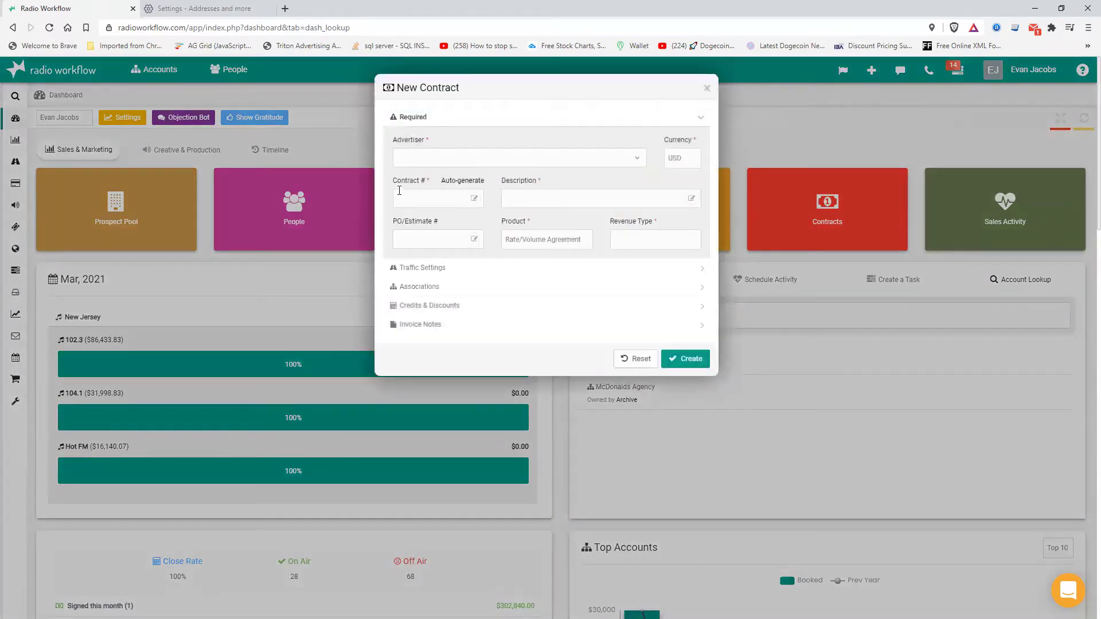
left_click(437, 159)
type("MC")
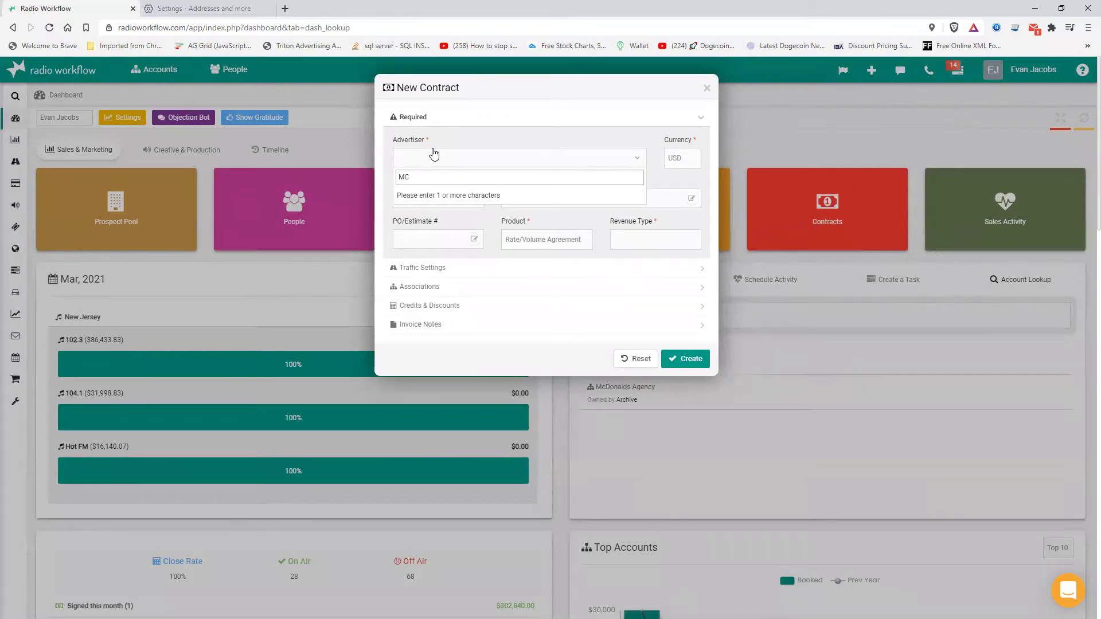
type("donalds")
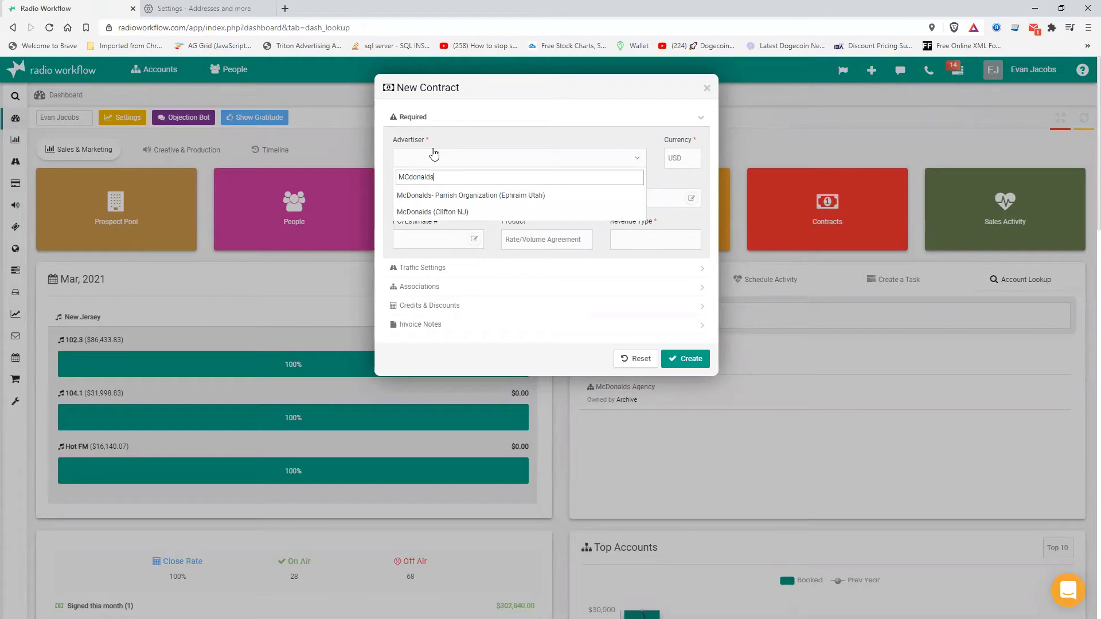
- Choose McDonalds (Clifton NJ) as advertiser and auto-generate the contract number
left_click(445, 212)
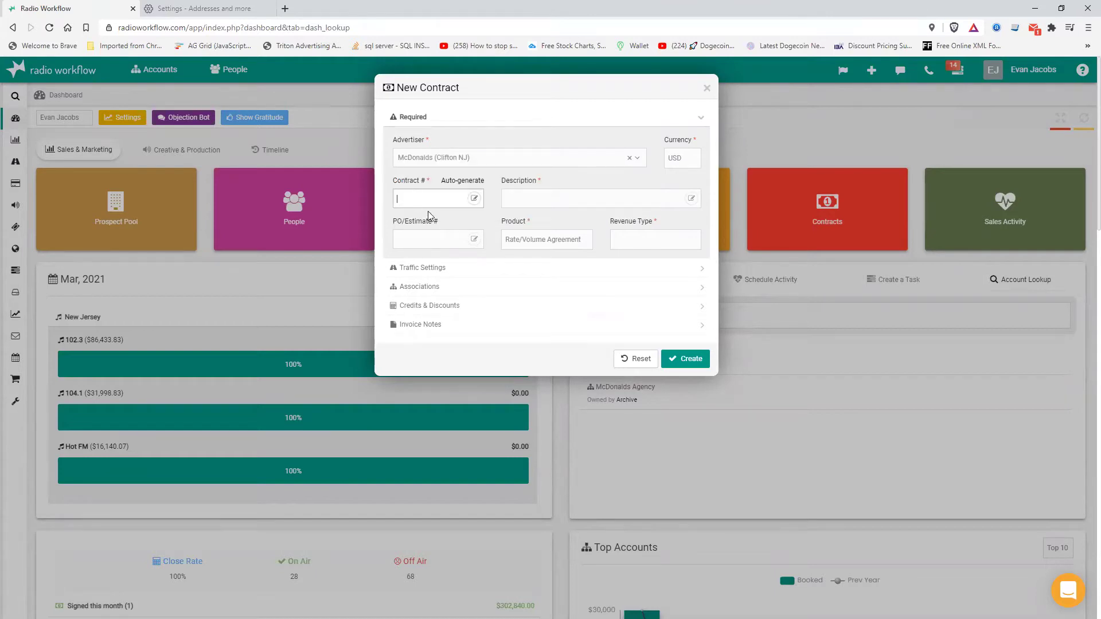
left_click(462, 181)
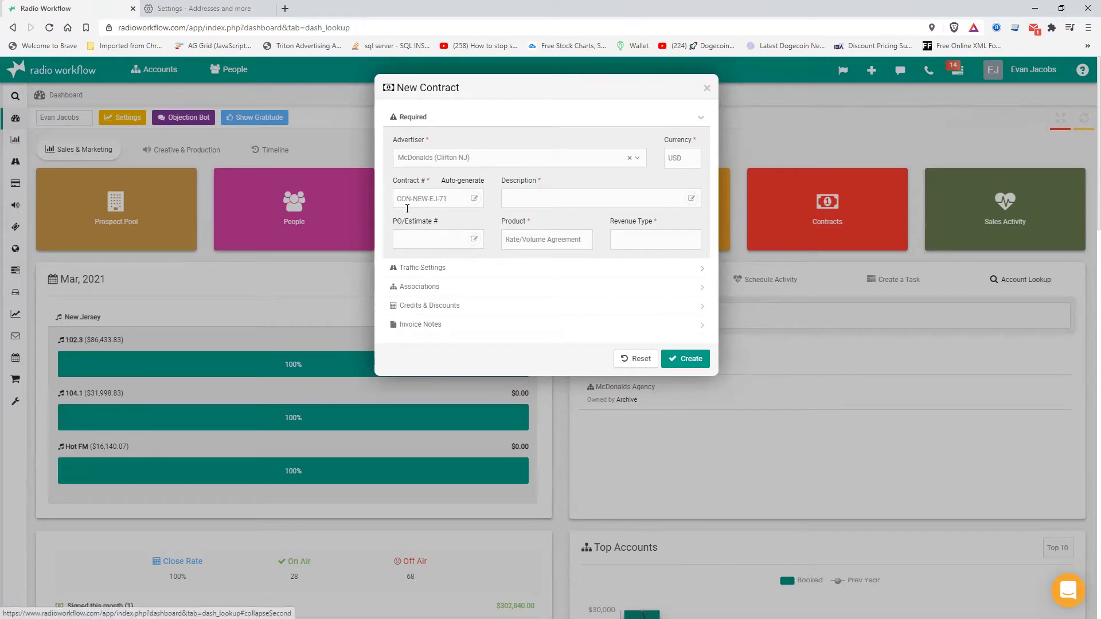
left_click_drag(411, 199, 389, 202)
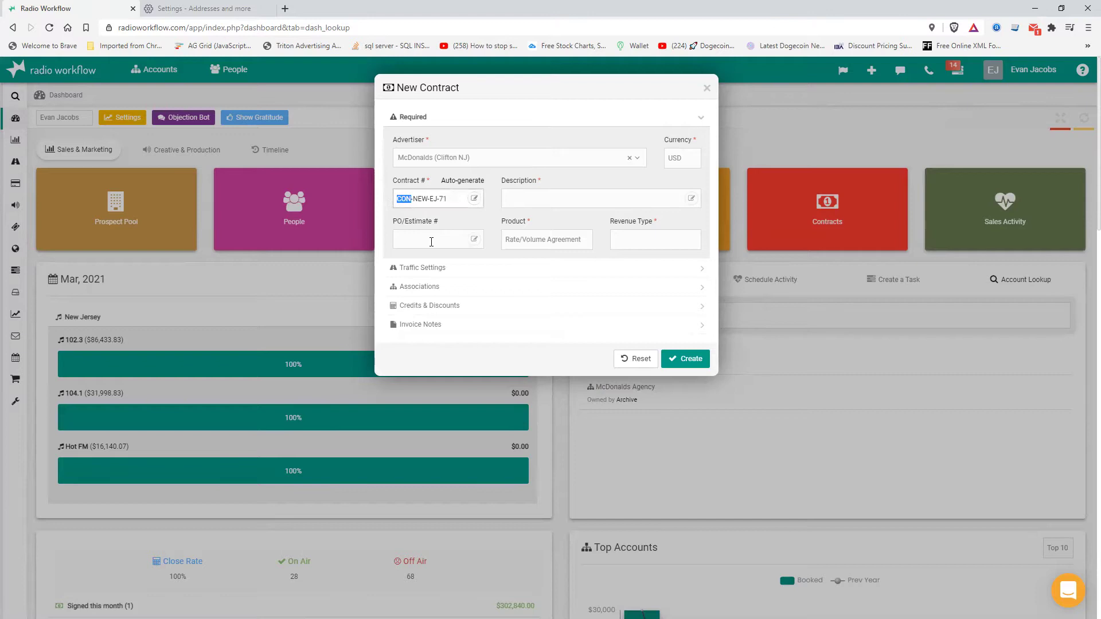
double_click(420, 199)
double_click(434, 199)
double_click(442, 199)
- Describe the contract as 'April campaign' and set the revenue type to Cash
left_click(542, 199)
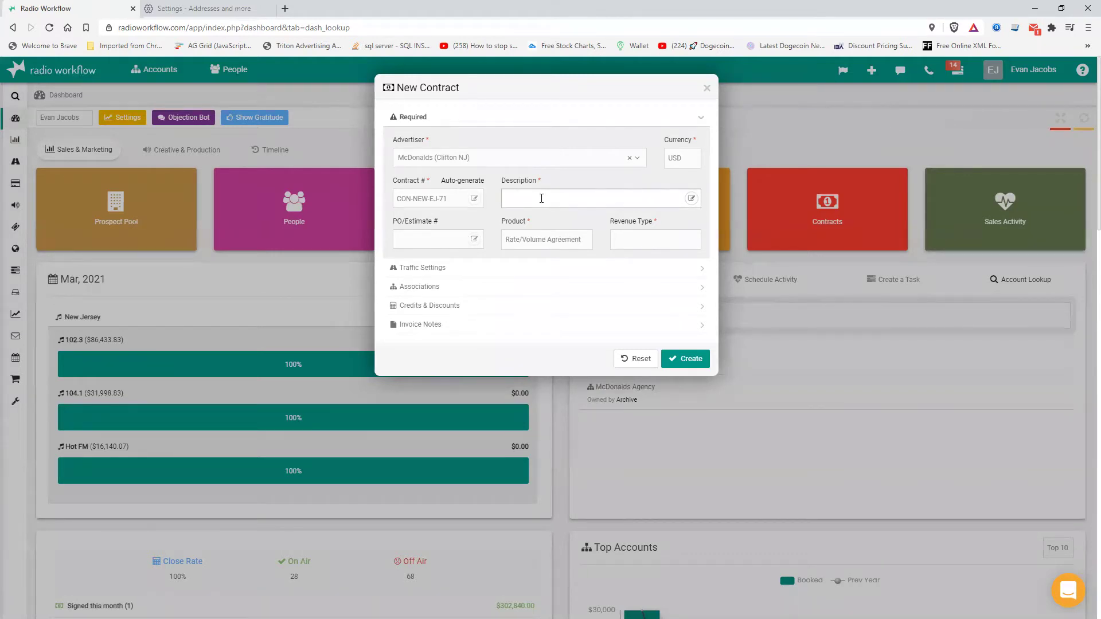
type("April campaign")
left_click(543, 244)
left_click(635, 240)
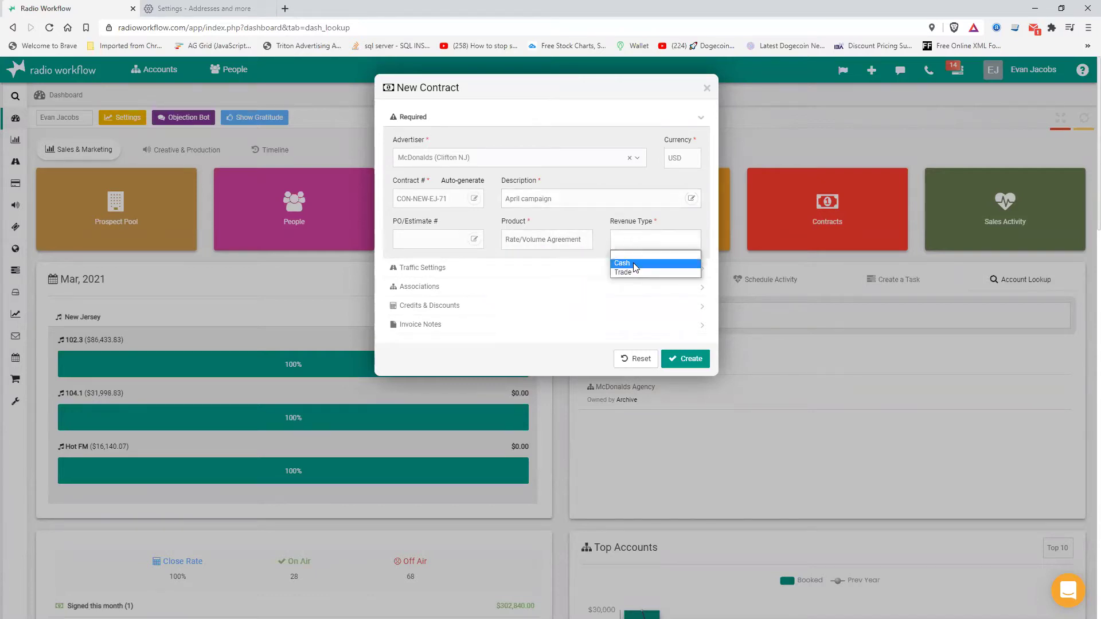
left_click(633, 263)
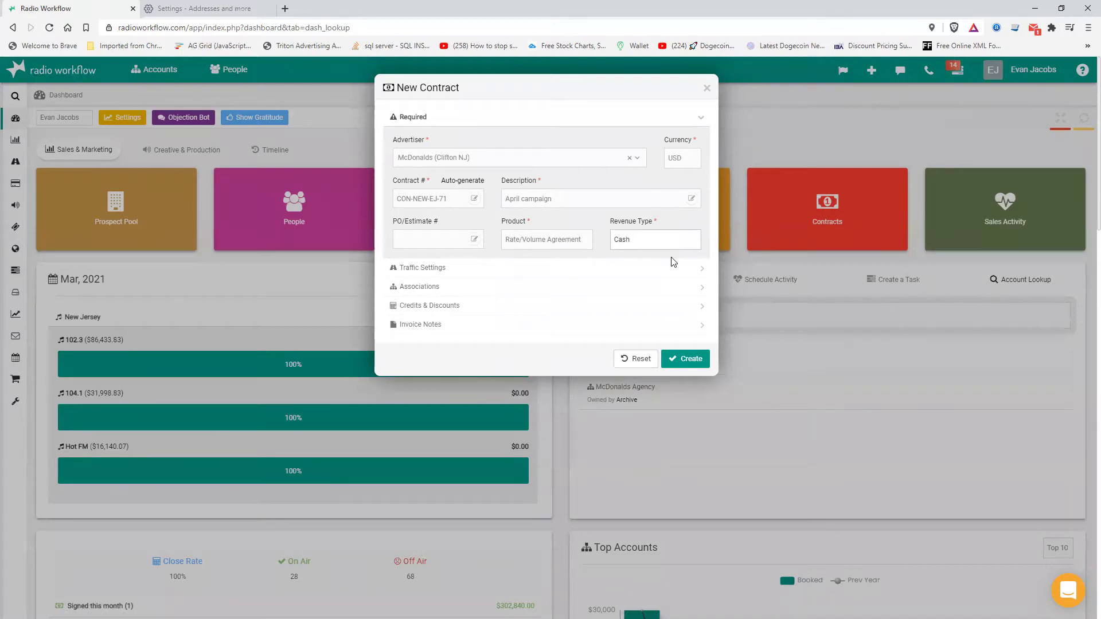
left_click_drag(422, 226, 398, 222)
- In Traffic Settings, pick the first Product Code #1 and a Spot Separation value
left_click(452, 269)
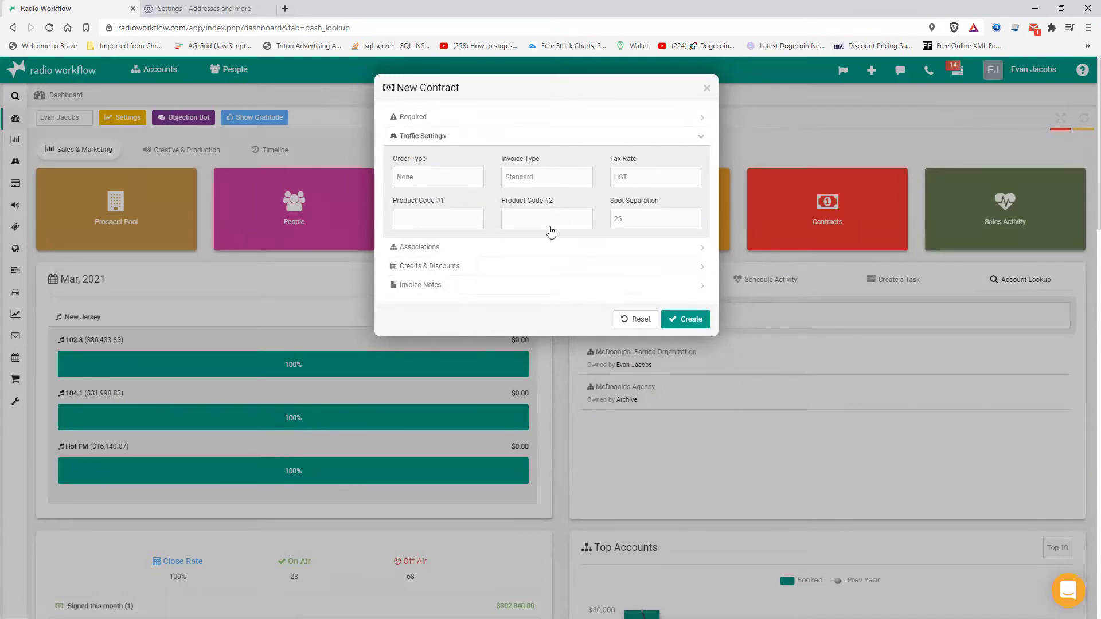
left_click(457, 230)
left_click(459, 242)
left_click(649, 219)
left_click(630, 247)
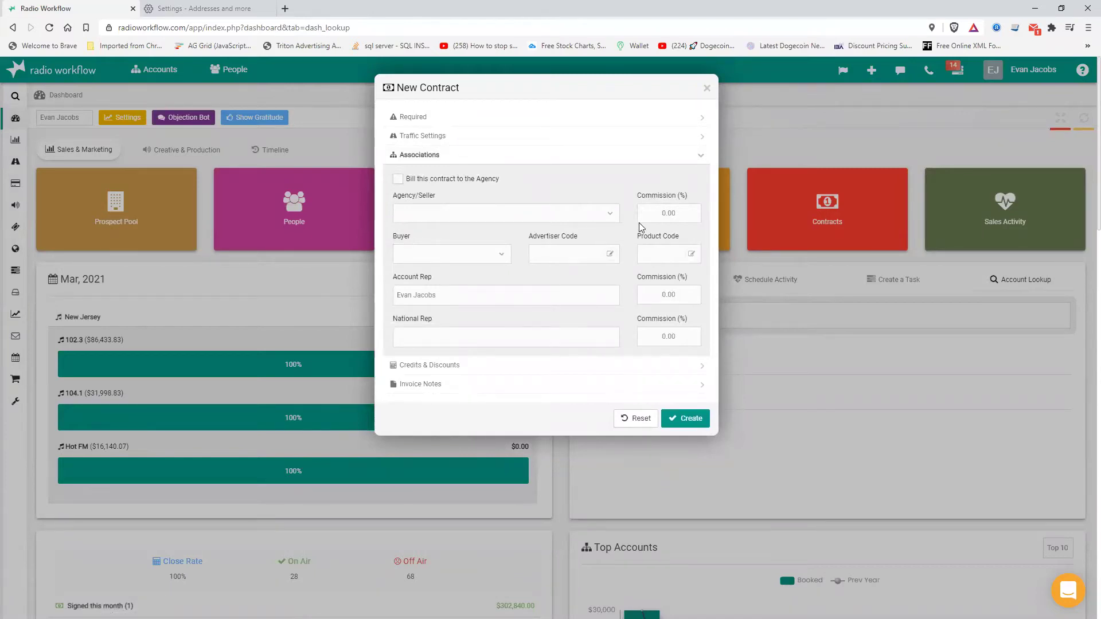
- Select the agency commission, review credits, discounts and invoice notes, and create the contract
left_click(676, 214)
left_click(515, 370)
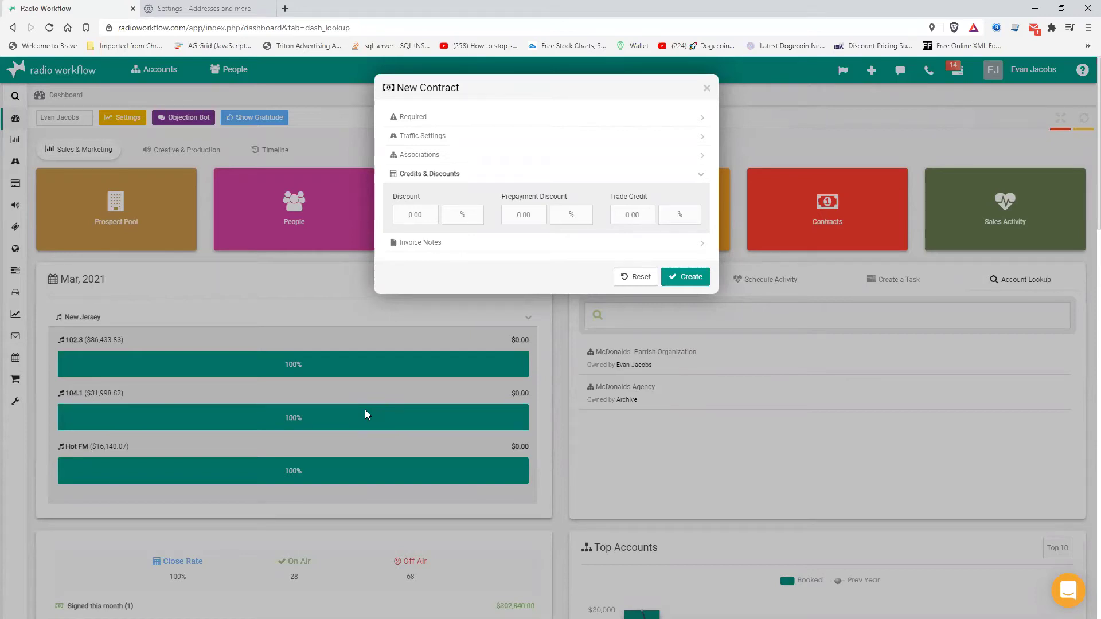
left_click(431, 243)
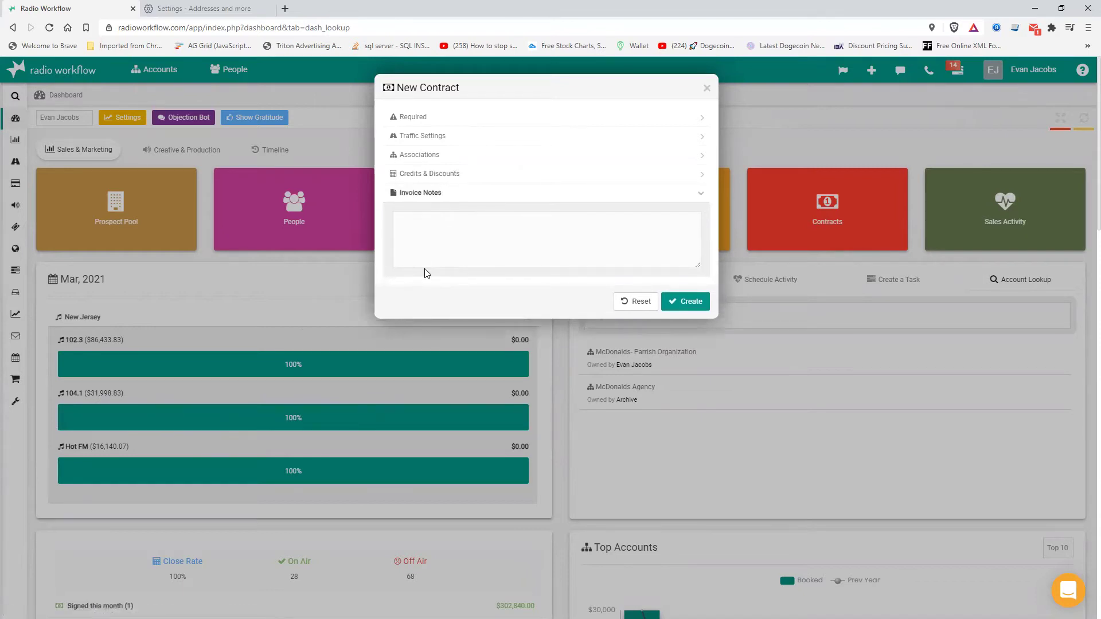
left_click(678, 300)
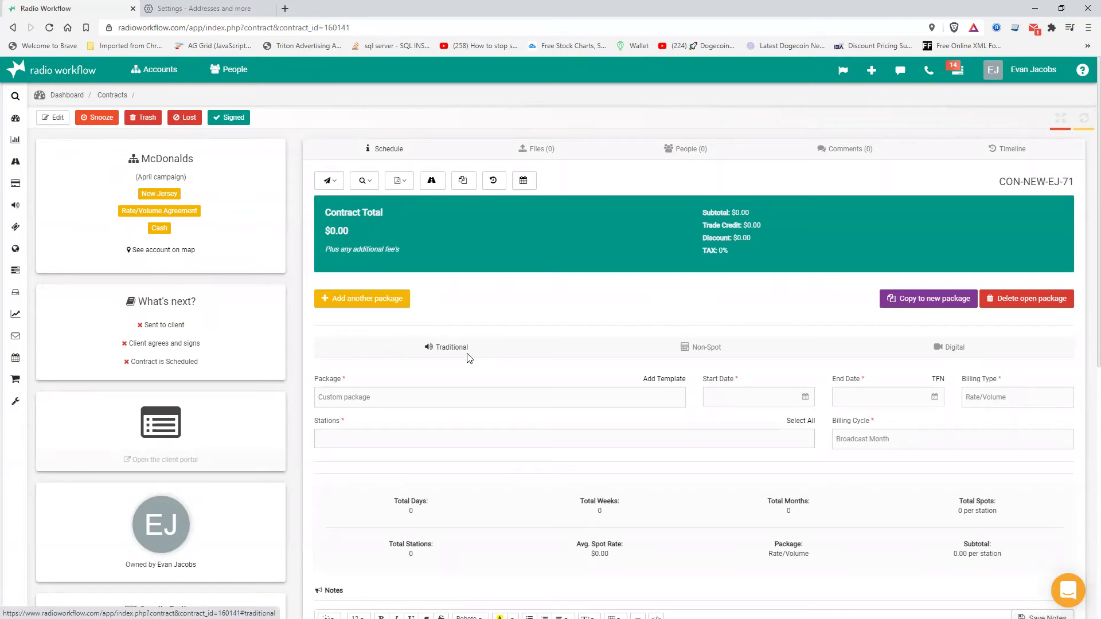
- Set the package to run from 04-01-2021 through 04-30-2021
left_click(707, 395)
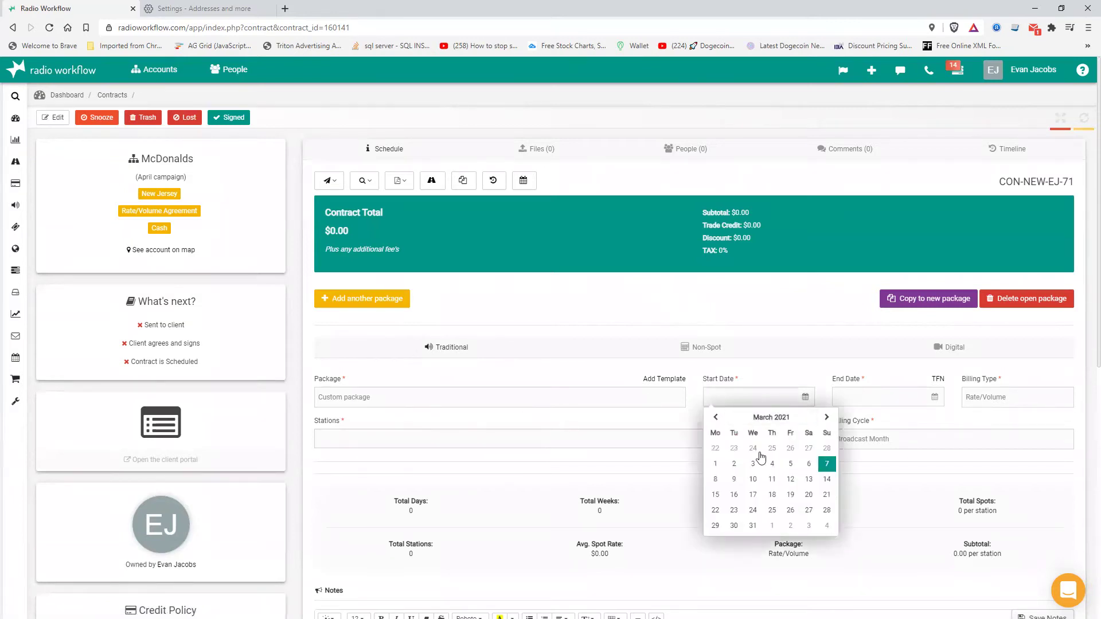
left_click(826, 465)
left_click(860, 400)
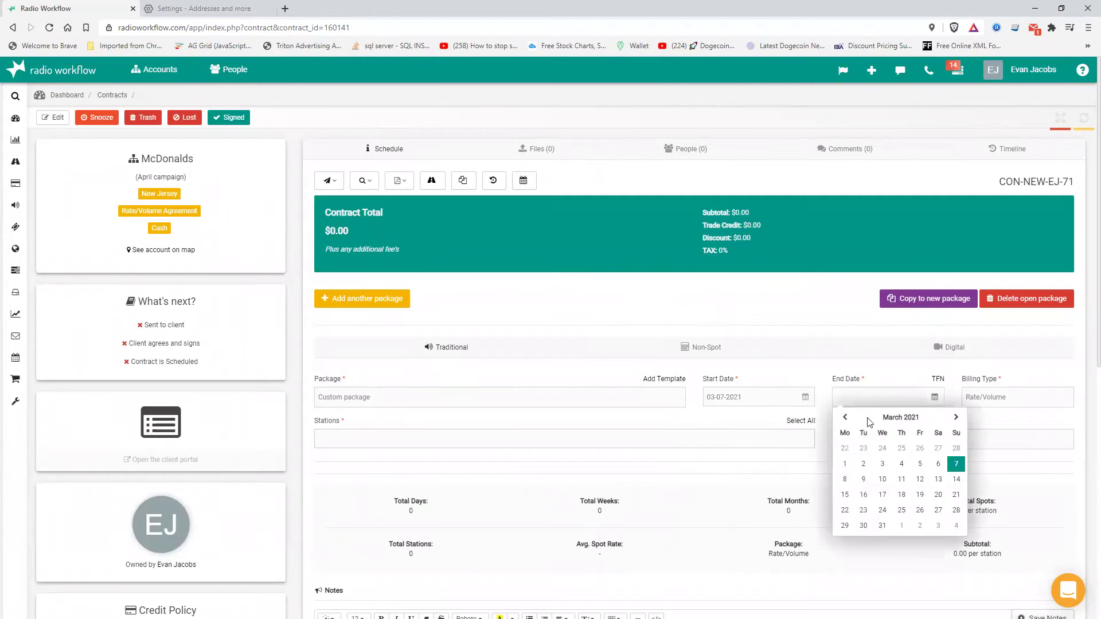
left_click(956, 511)
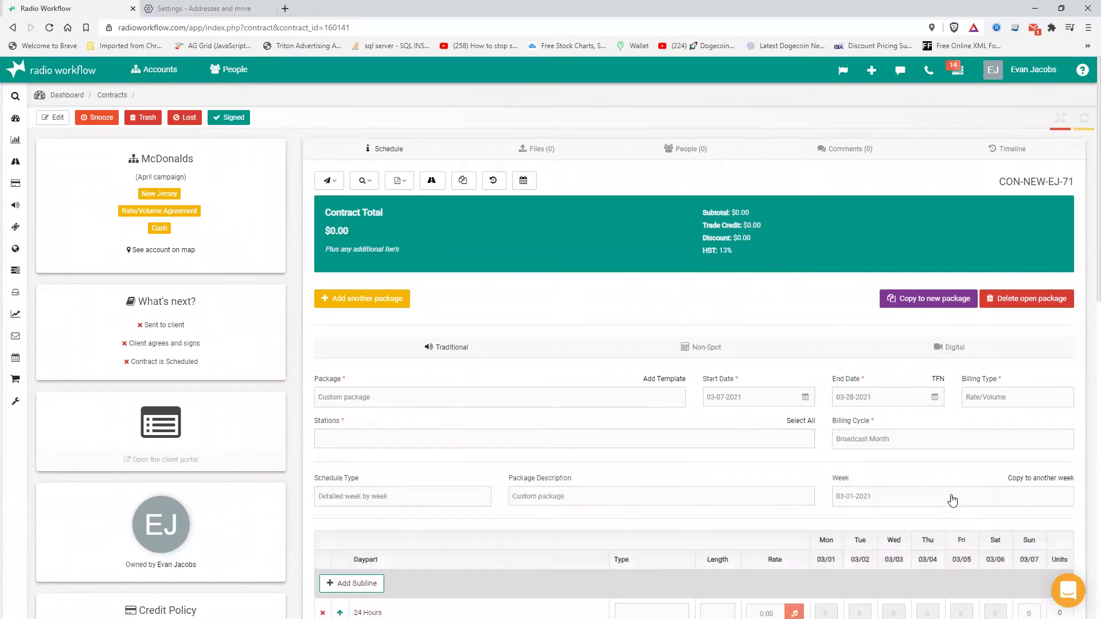
left_click(755, 398)
left_click(827, 416)
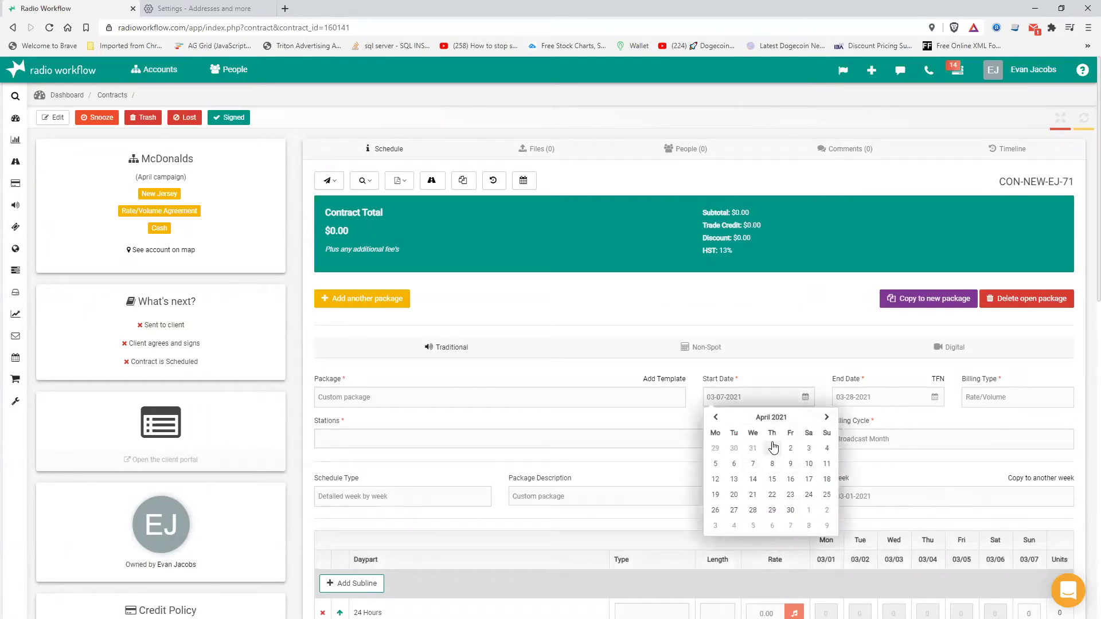
left_click(772, 449)
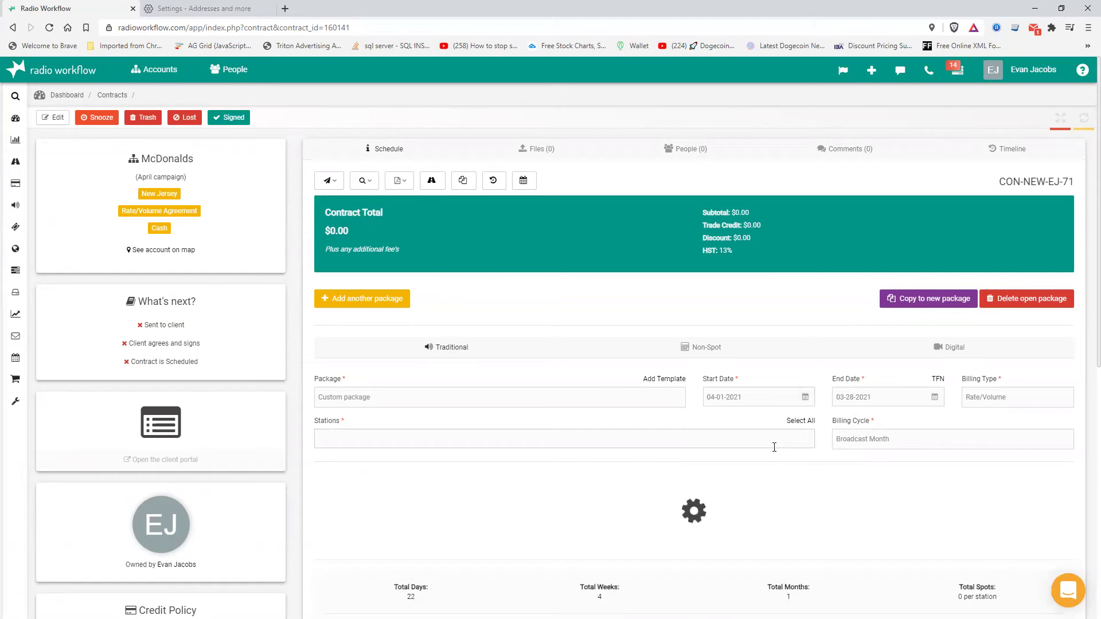
left_click(956, 417)
left_click(920, 509)
- Add stations 104.1 and 102.3 and bill the package by Calendar Month
left_click(448, 446)
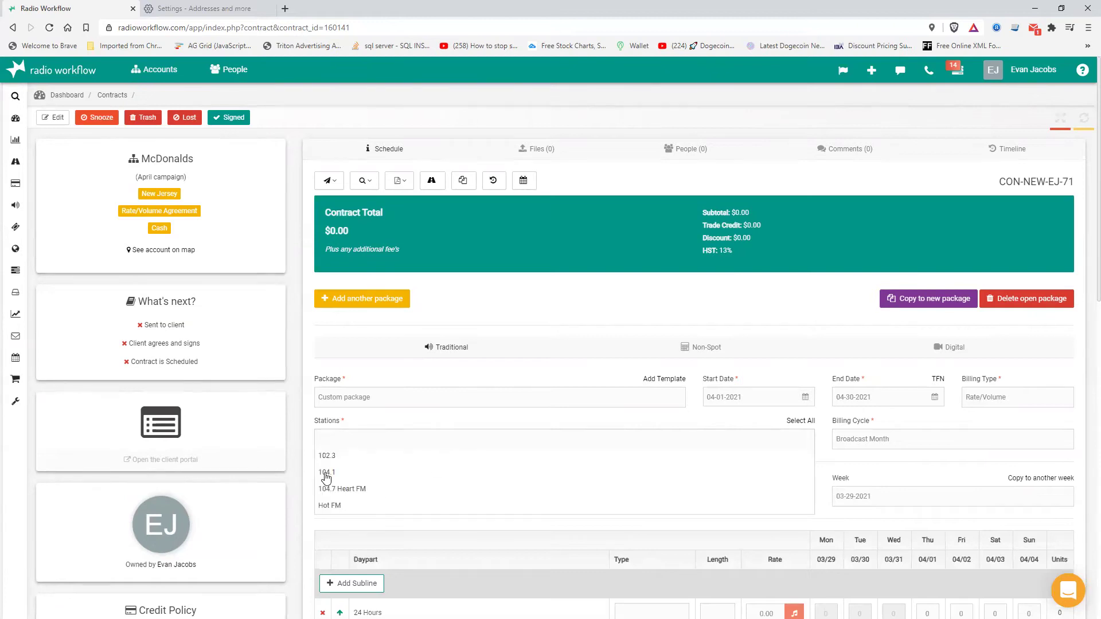
left_click(344, 472)
left_click(360, 437)
left_click(344, 459)
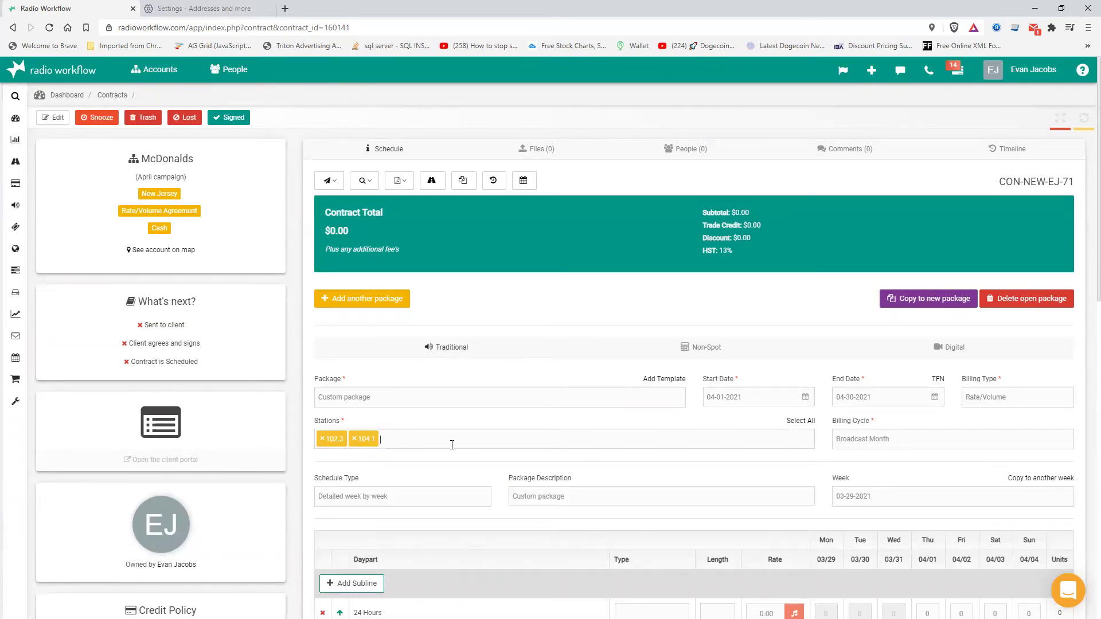
left_click(872, 438)
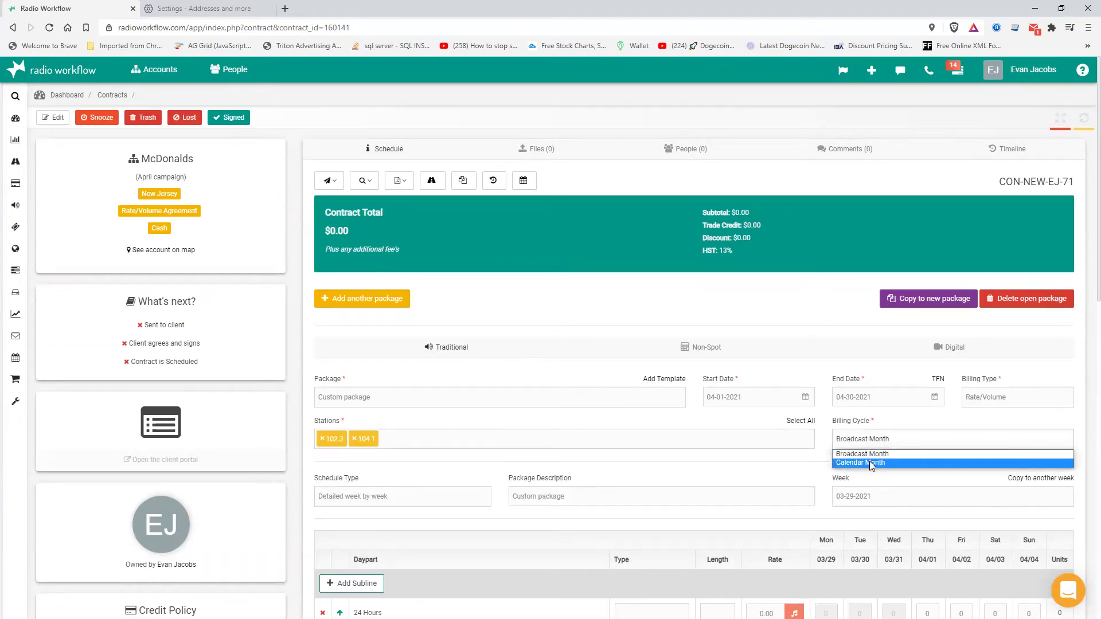
left_click(871, 464)
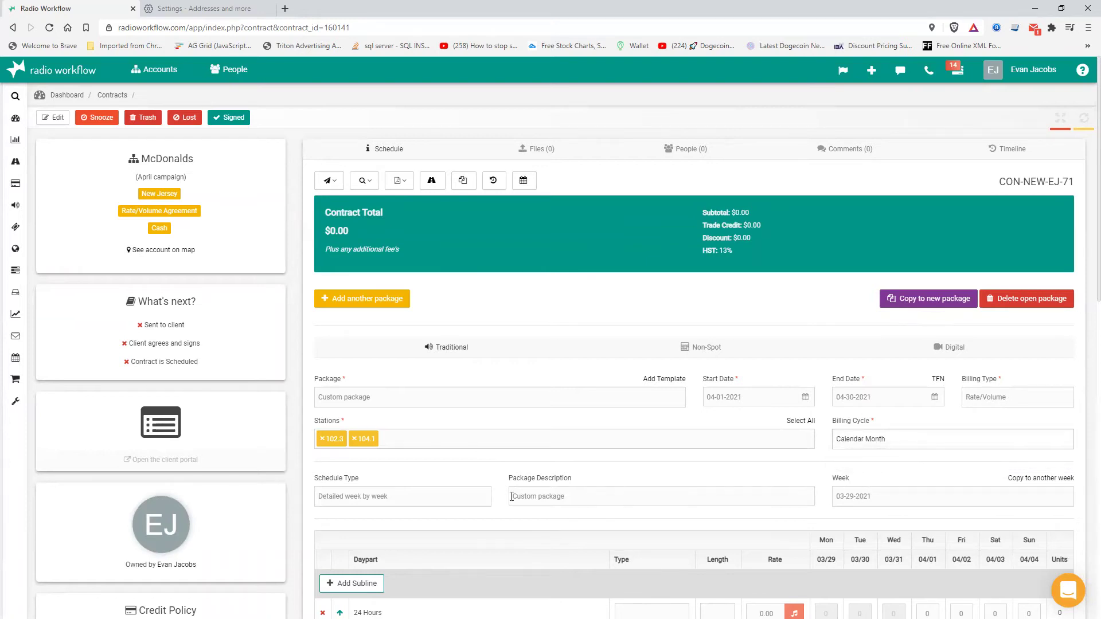
left_click(992, 409)
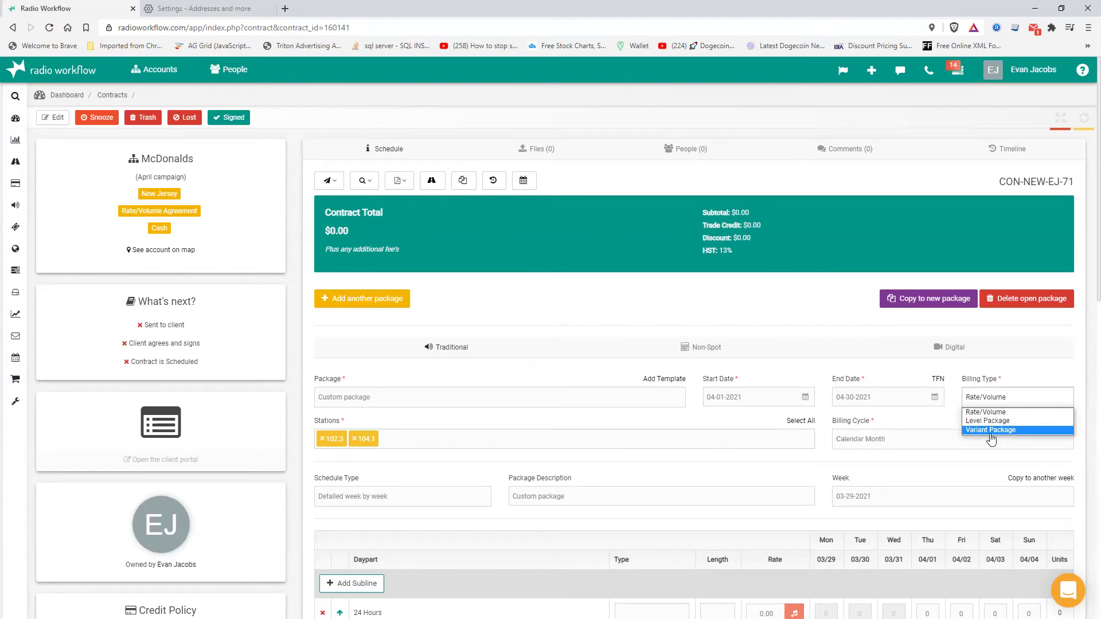
left_click(992, 430)
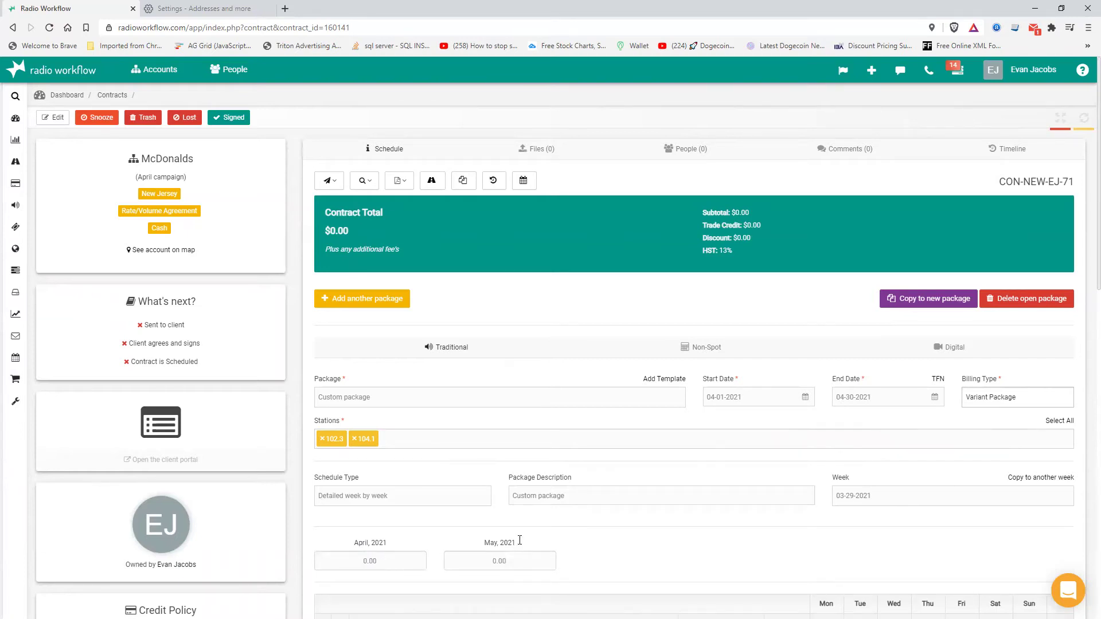
left_click(1005, 402)
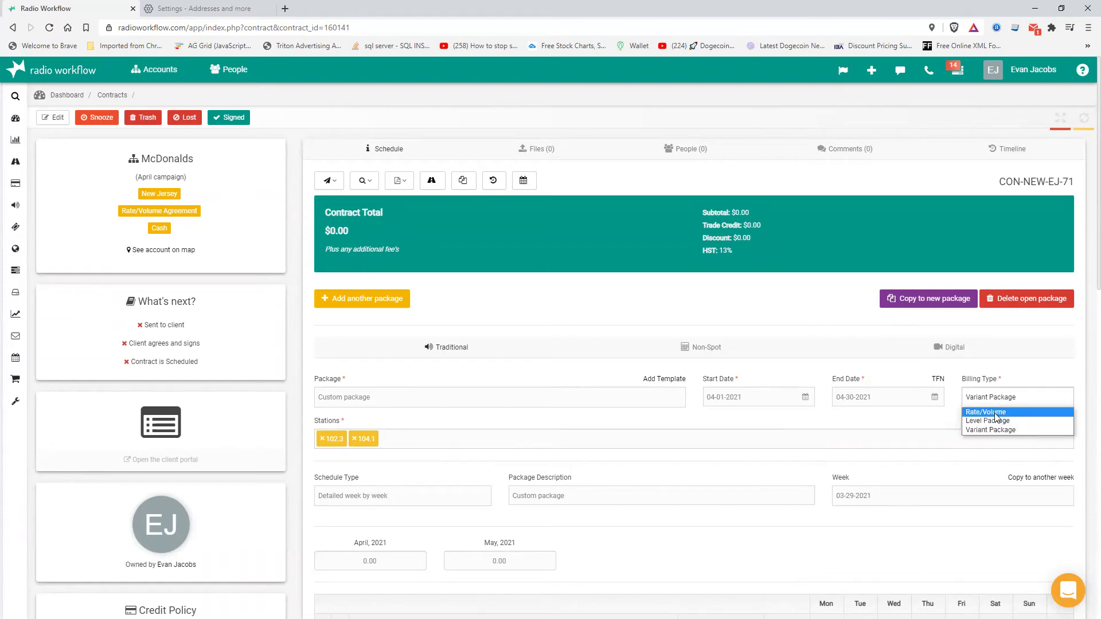
left_click(986, 412)
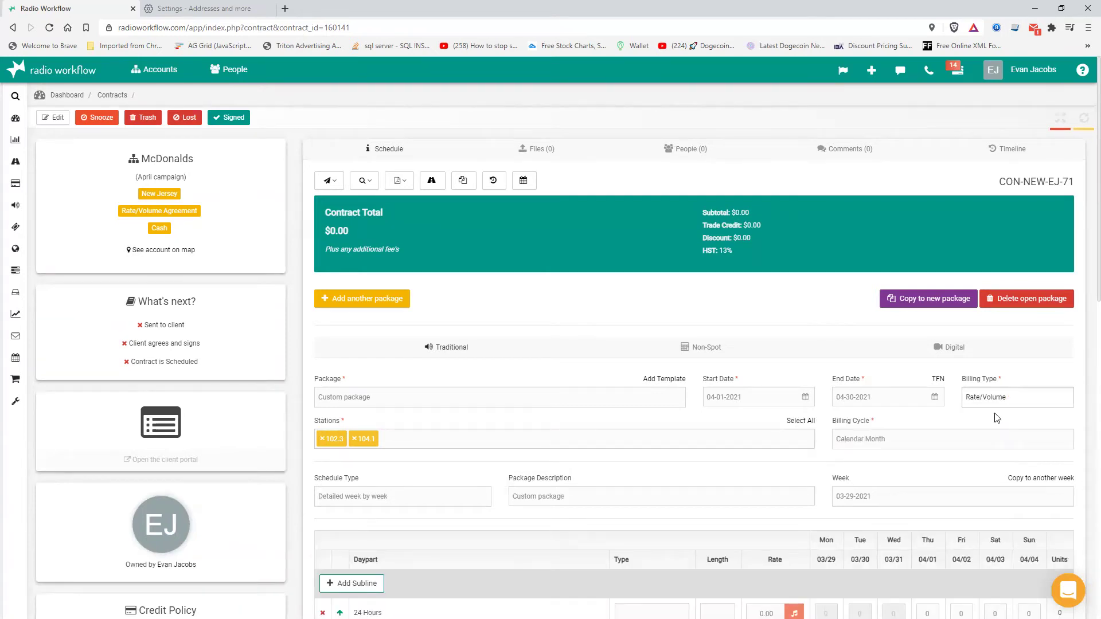
scroll(395, 495, "down", 3)
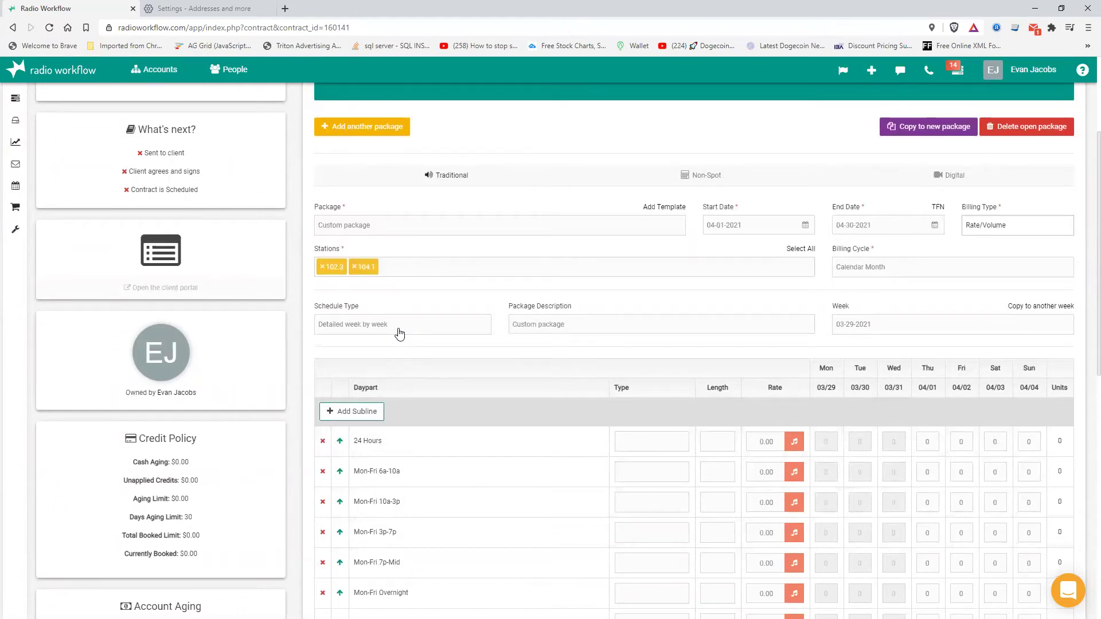
- Preview the 04-12-2021 and 03-29-2021 weeks, then change the schedule type to Cascading week
left_click(400, 334)
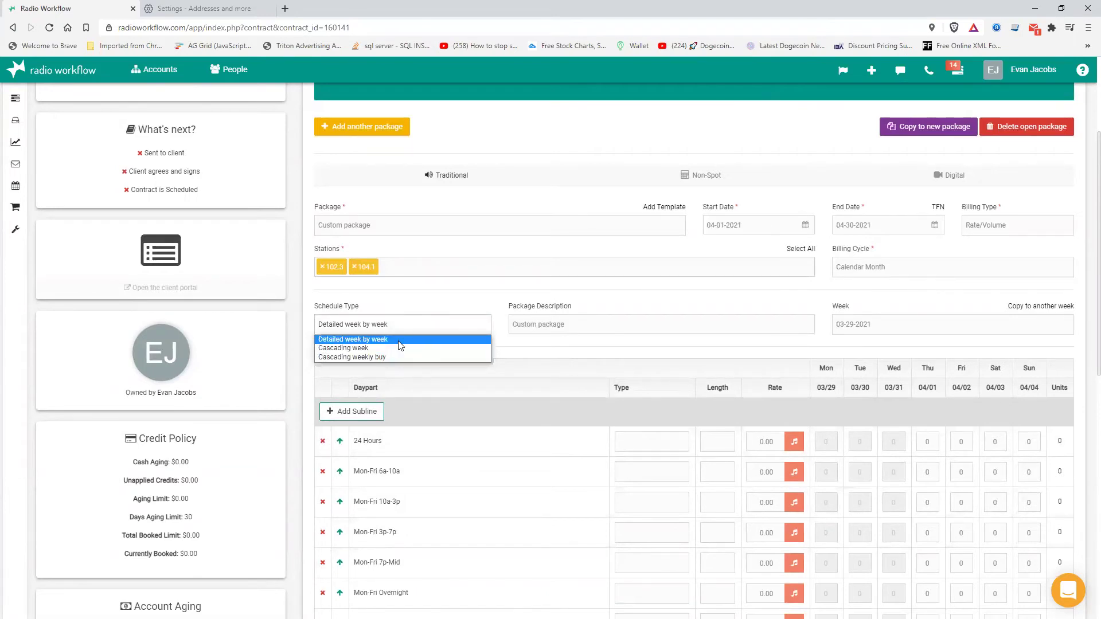
left_click(398, 340)
left_click(911, 326)
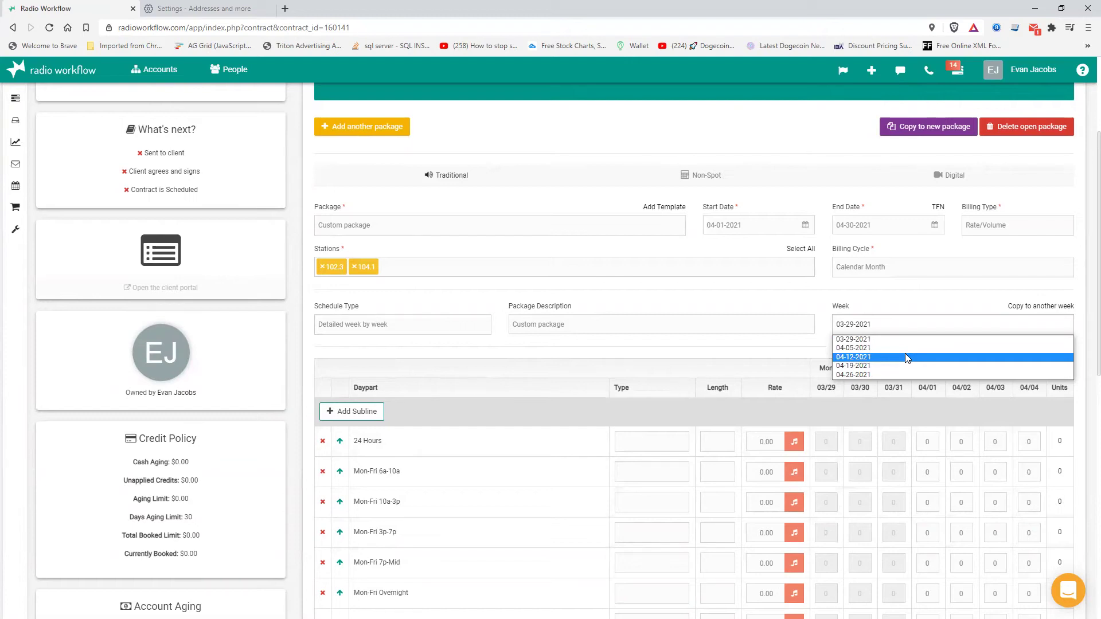
left_click(905, 356)
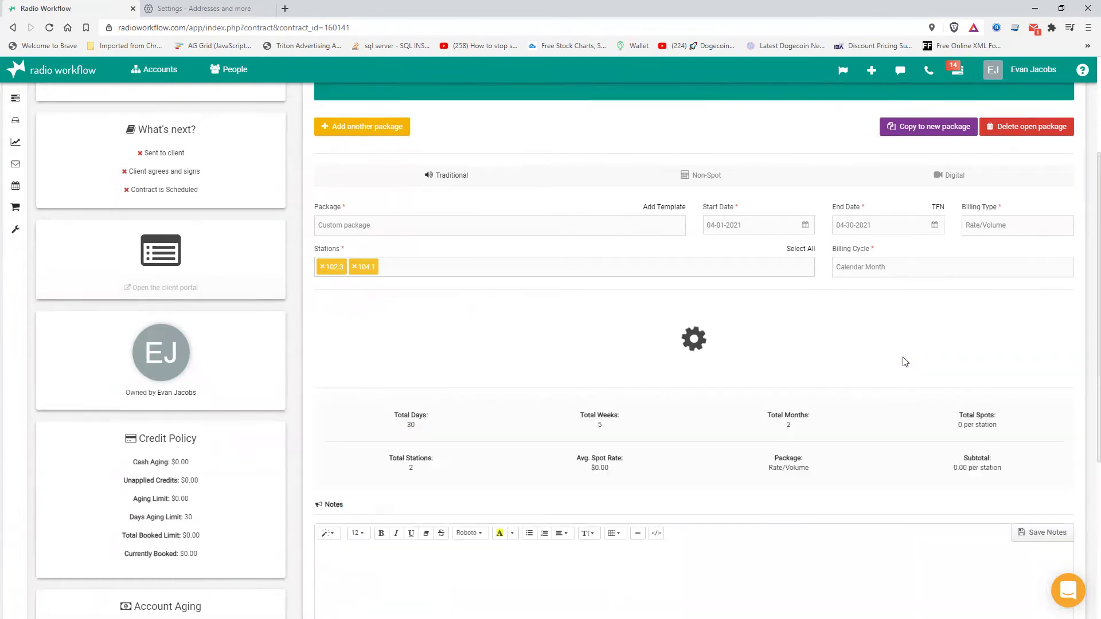
left_click(900, 323)
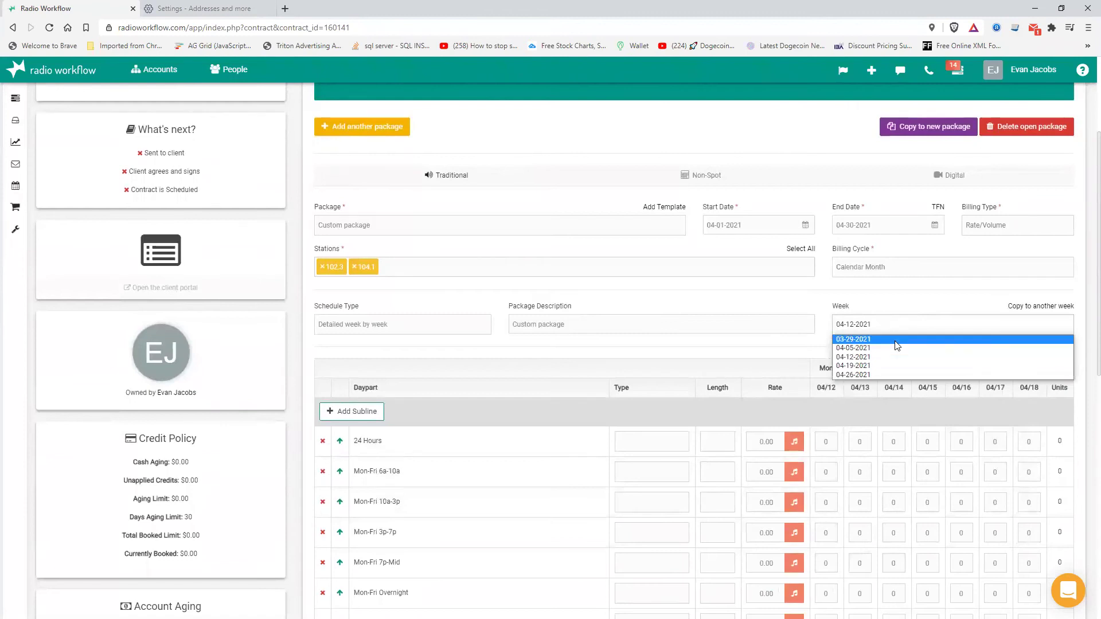
left_click(896, 340)
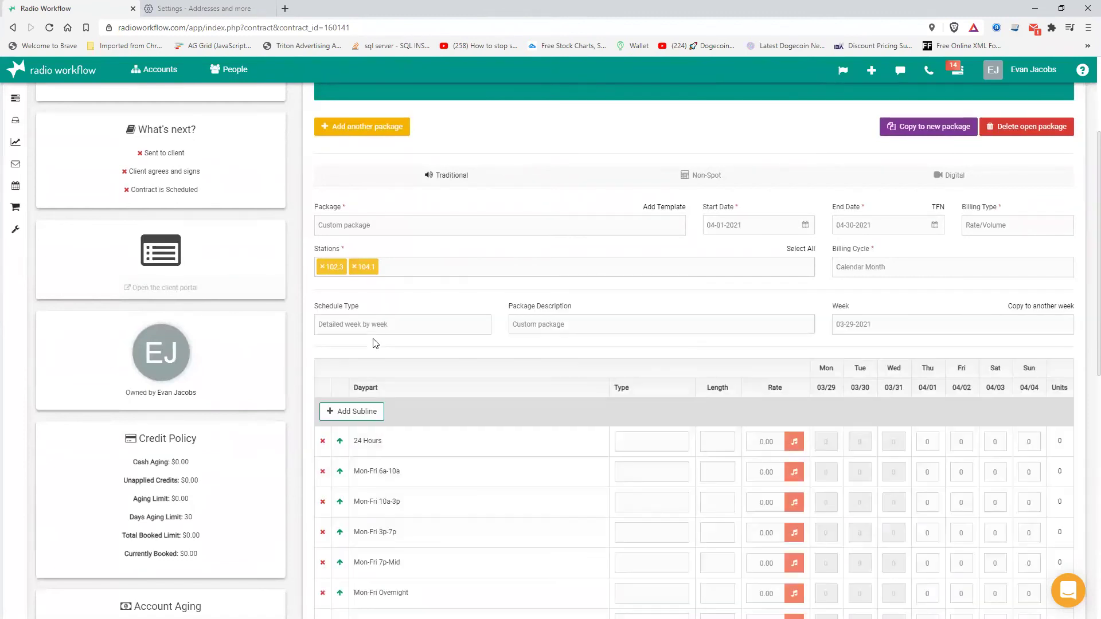
left_click(378, 333)
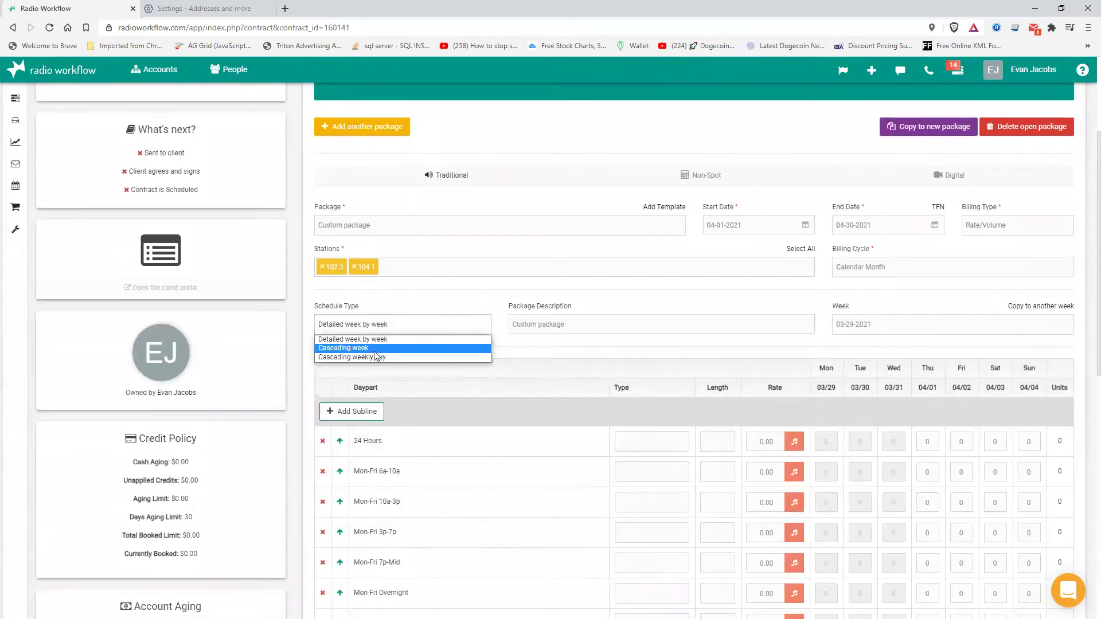
left_click(373, 348)
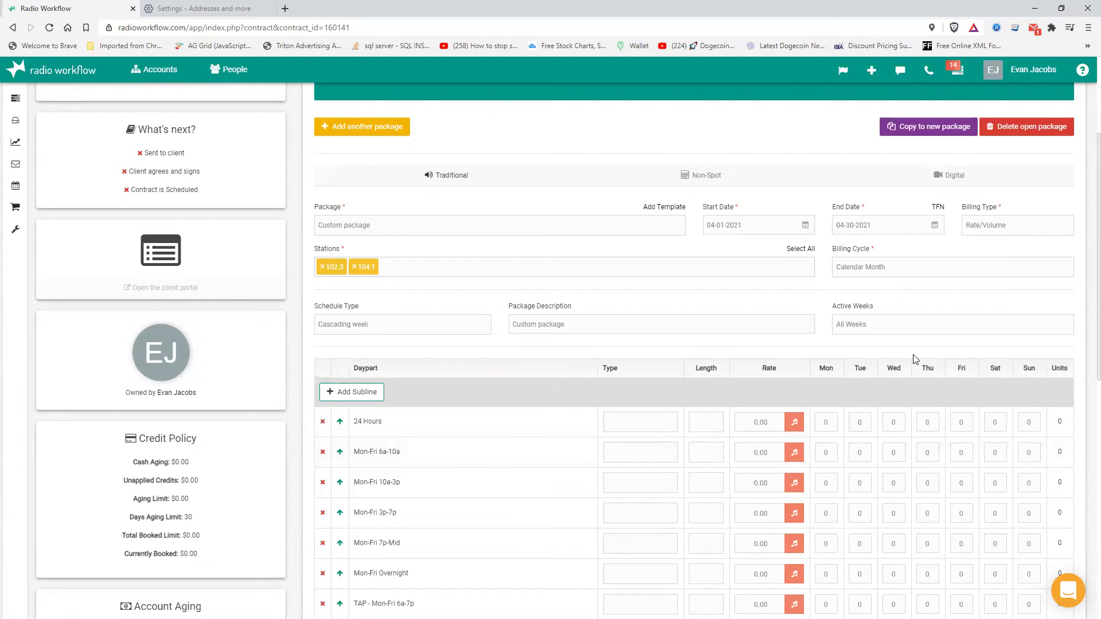
- Set Active Weeks to Custom, excluding the 04-05-2021 and 04-19-2021 weeks, and save
left_click(880, 332)
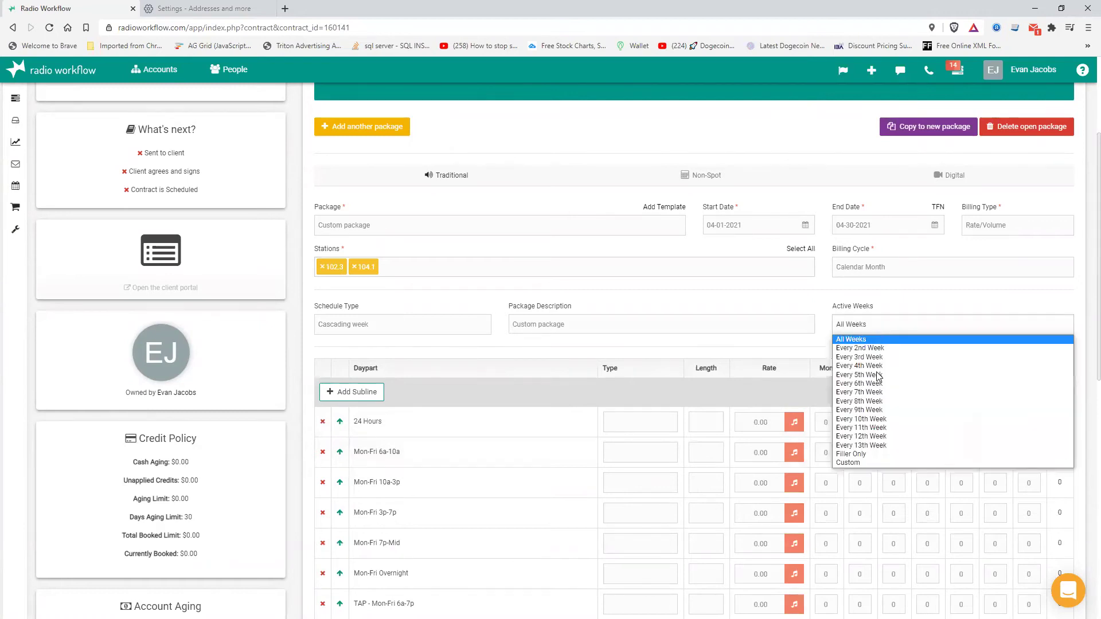
left_click(873, 464)
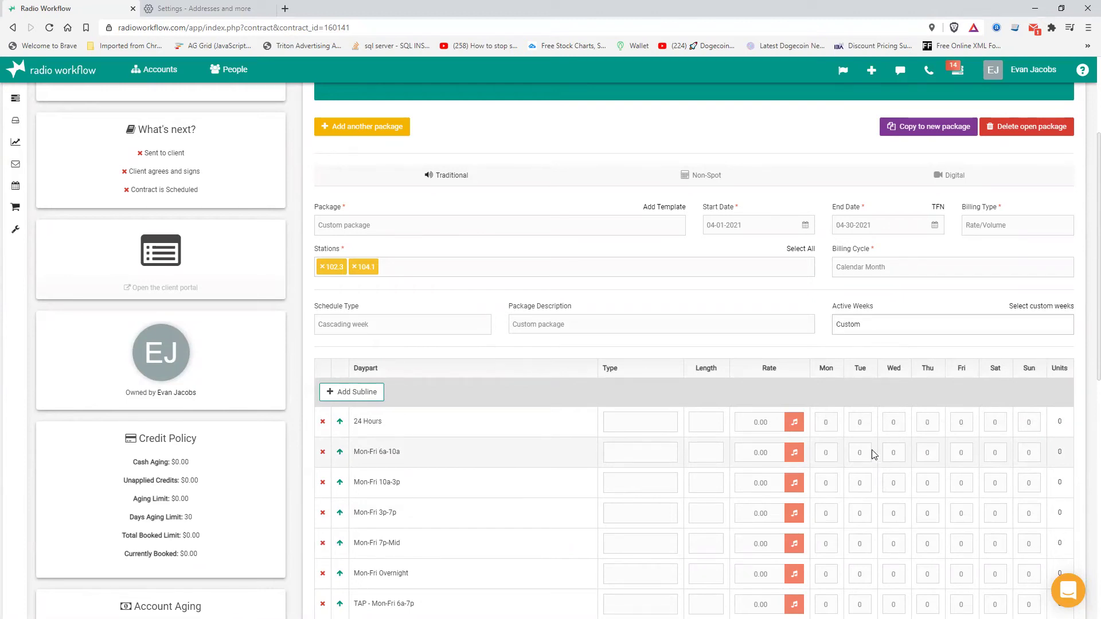
left_click(1037, 306)
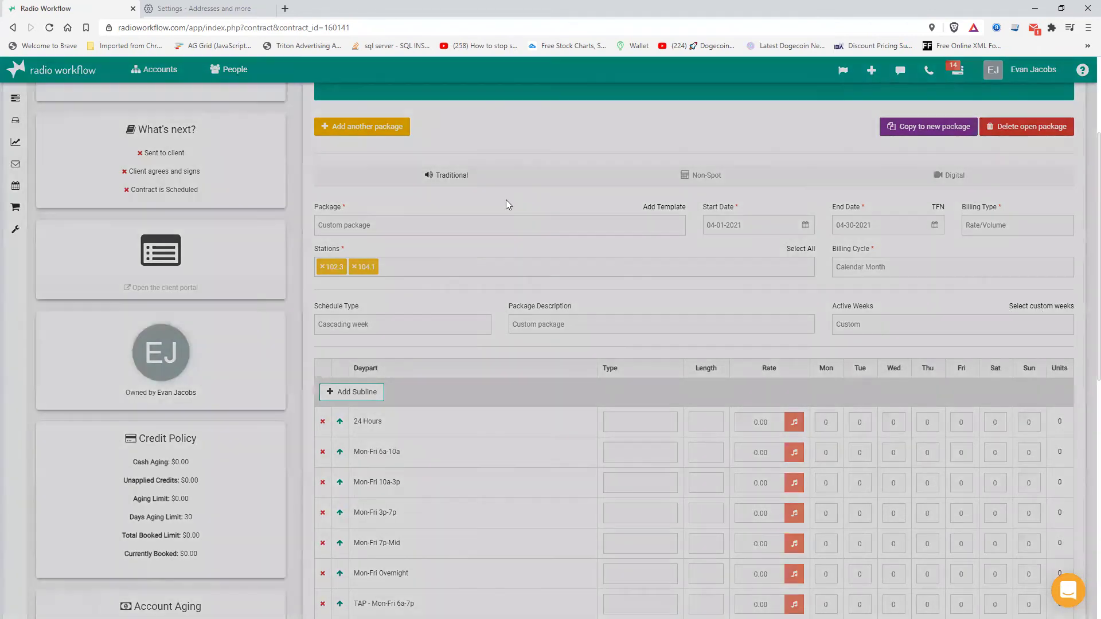
left_click(518, 130)
left_click(401, 149)
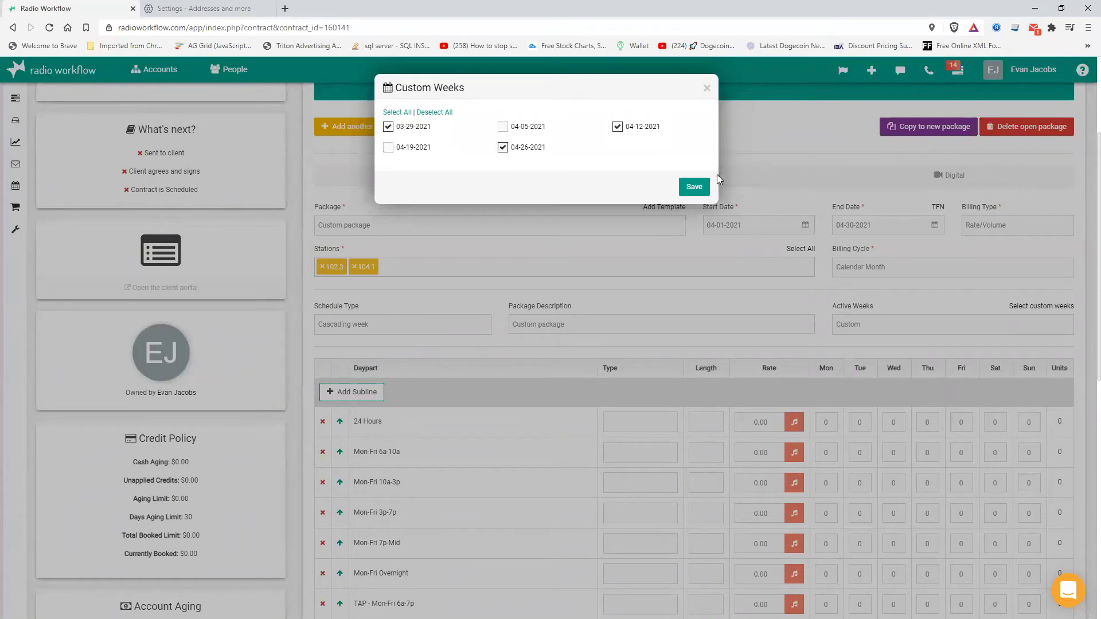
left_click(694, 187)
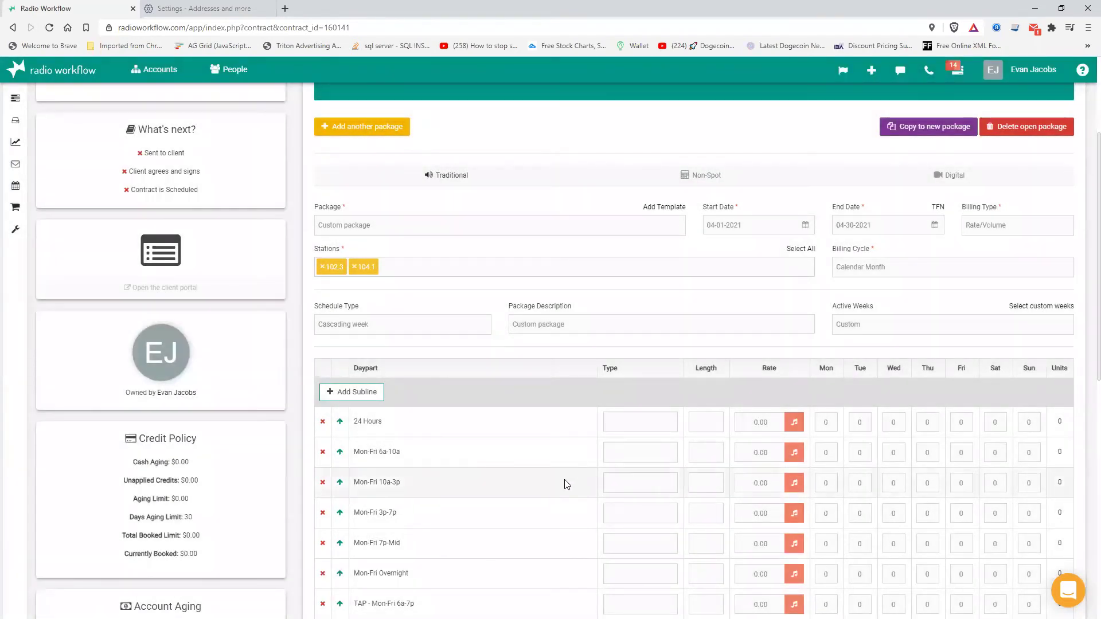
scroll(412, 481, "down", 2)
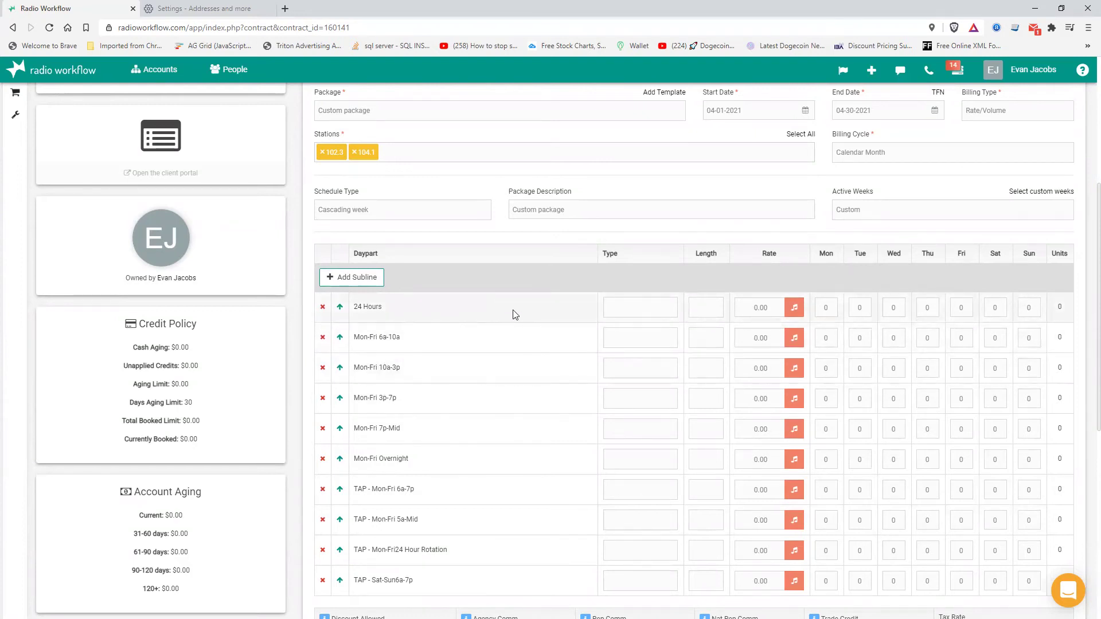
- Make the 24 Hours line a Spot of length 30 with a rate of 15
left_click(624, 317)
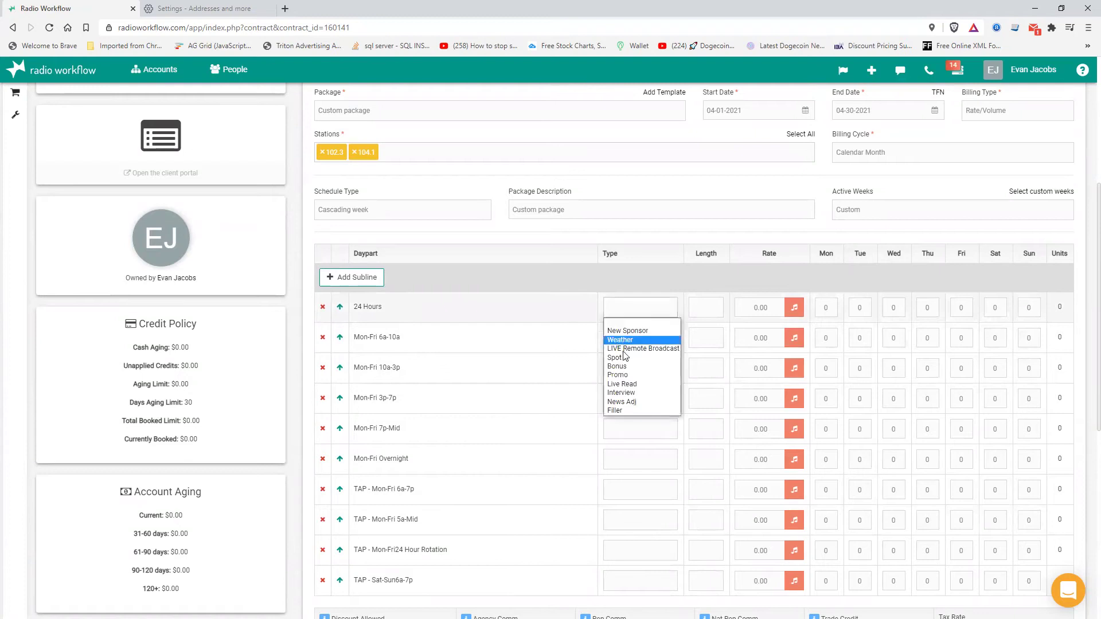
left_click(625, 360)
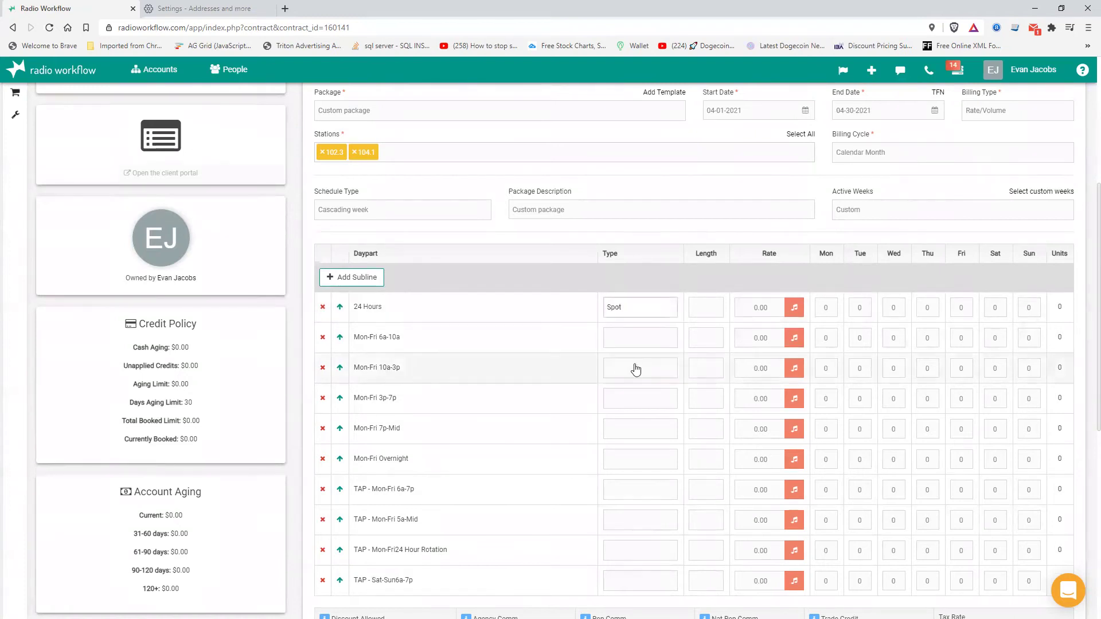
left_click(706, 309)
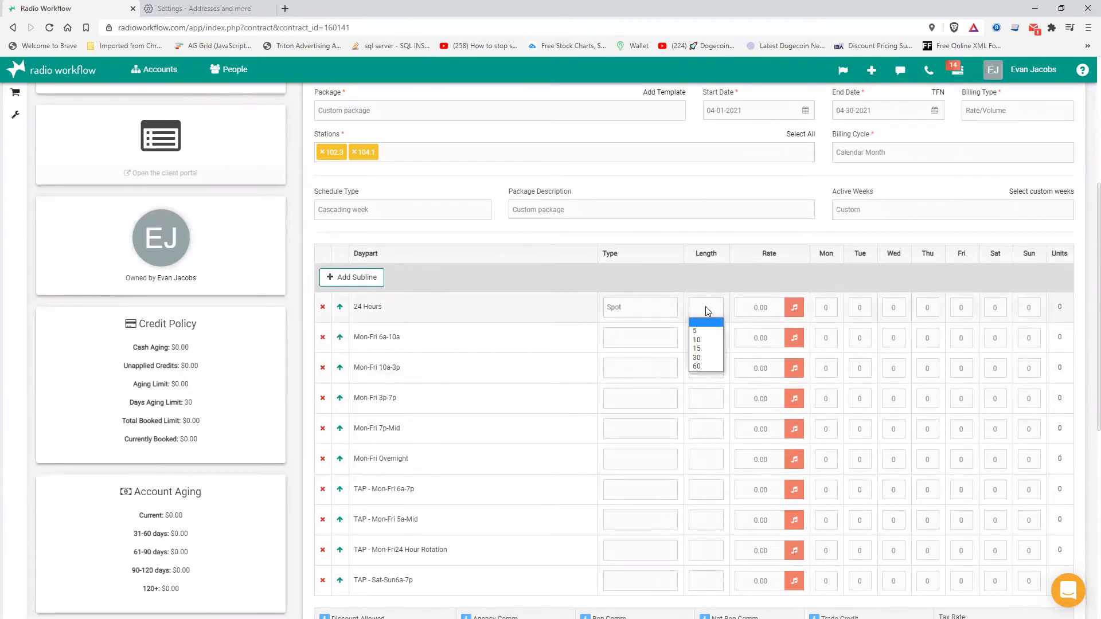
left_click(701, 357)
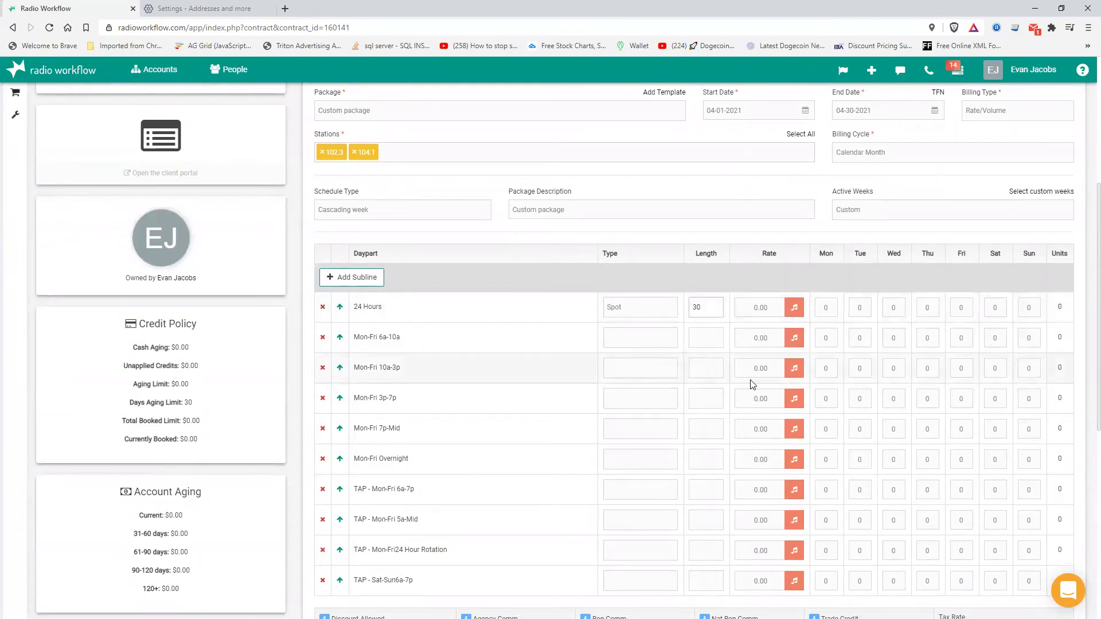
left_click(761, 307)
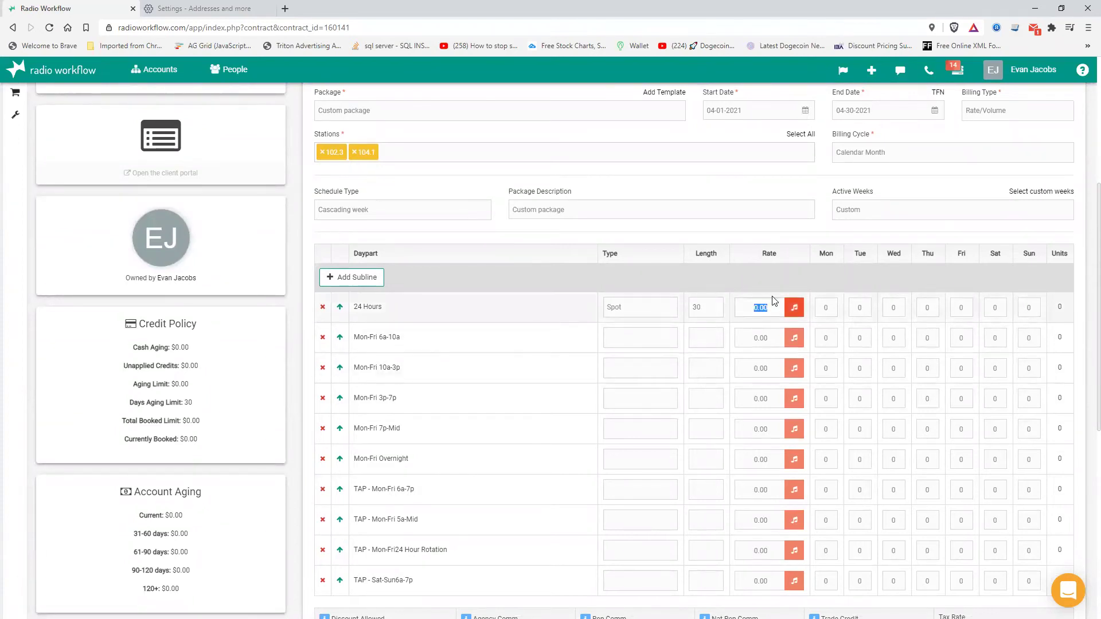
type("15")
- Set per-station rates of 15 on 102.3 and 20 on 104.1, and save
left_click(795, 310)
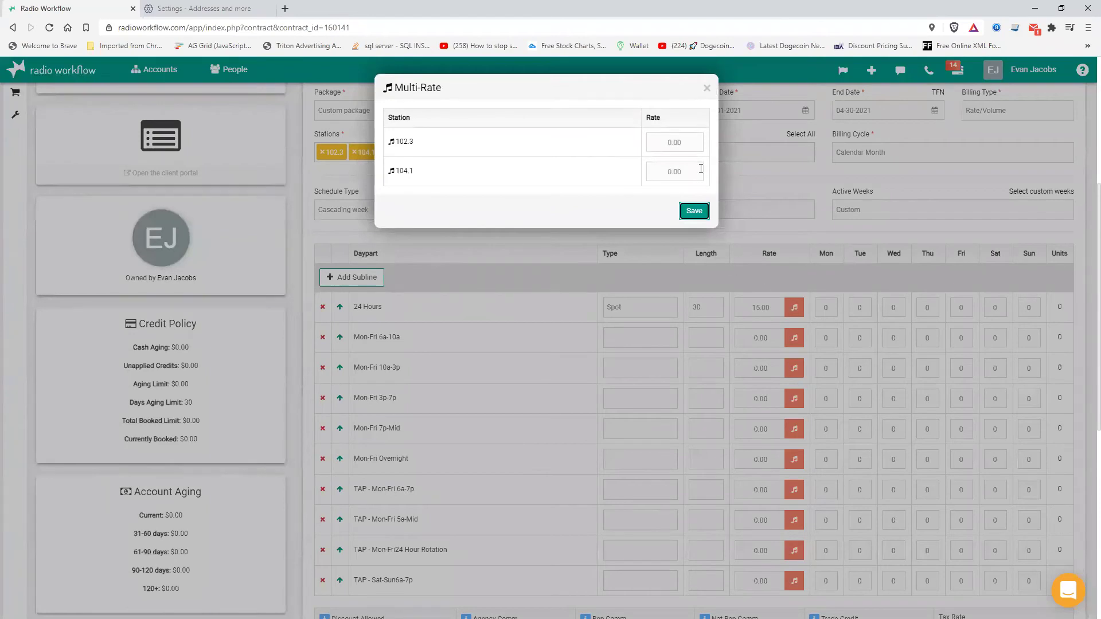
left_click(682, 147)
type("15")
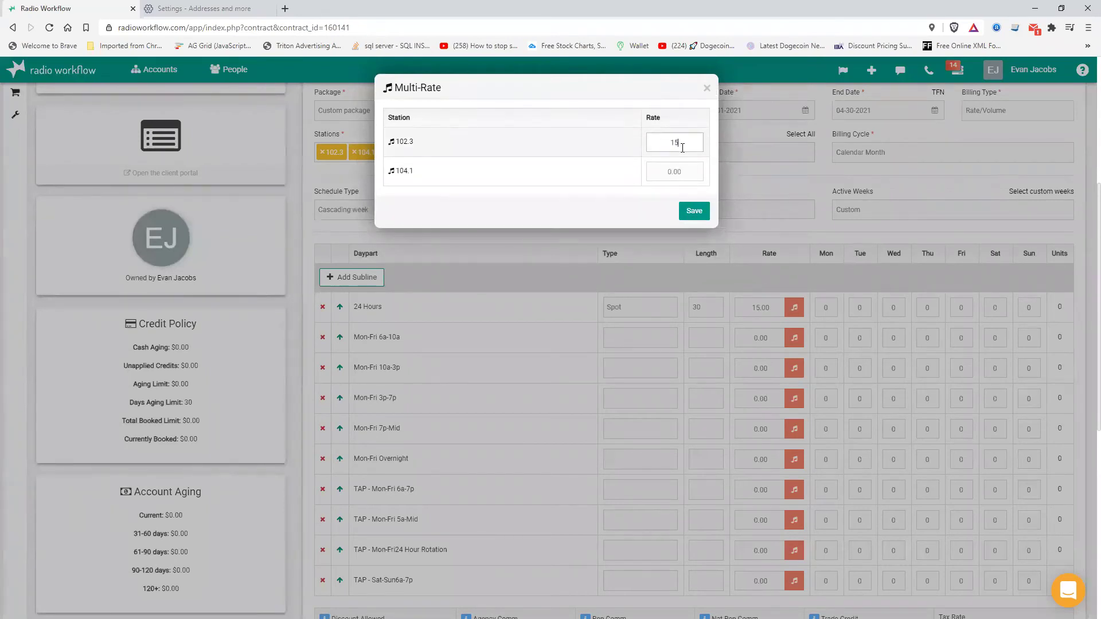
key("Tab")
type("20")
key("Tab")
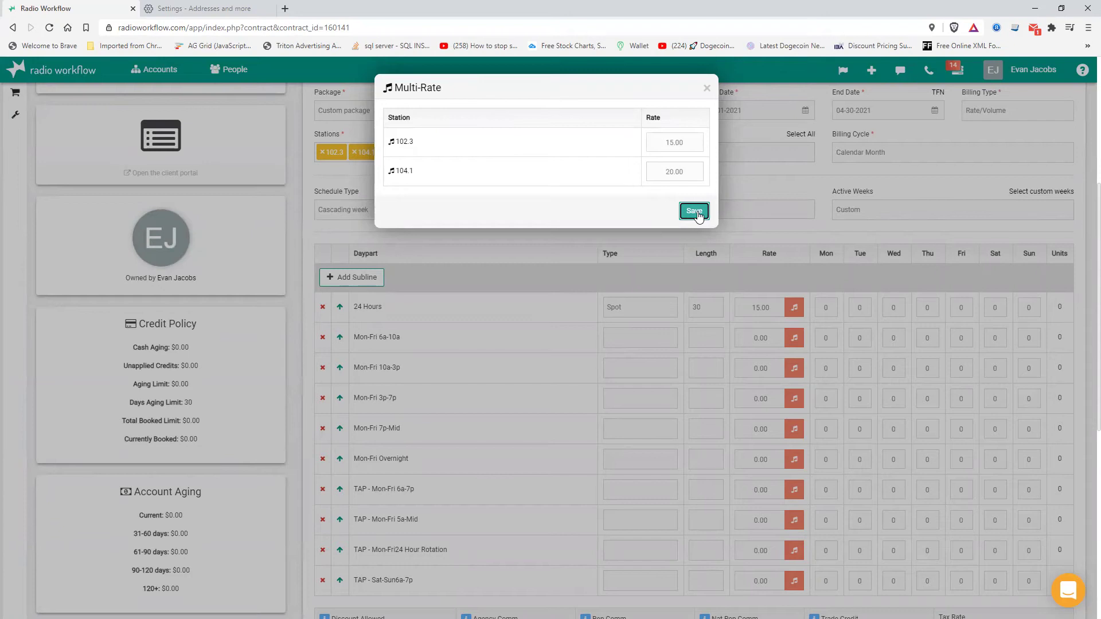
left_click(696, 212)
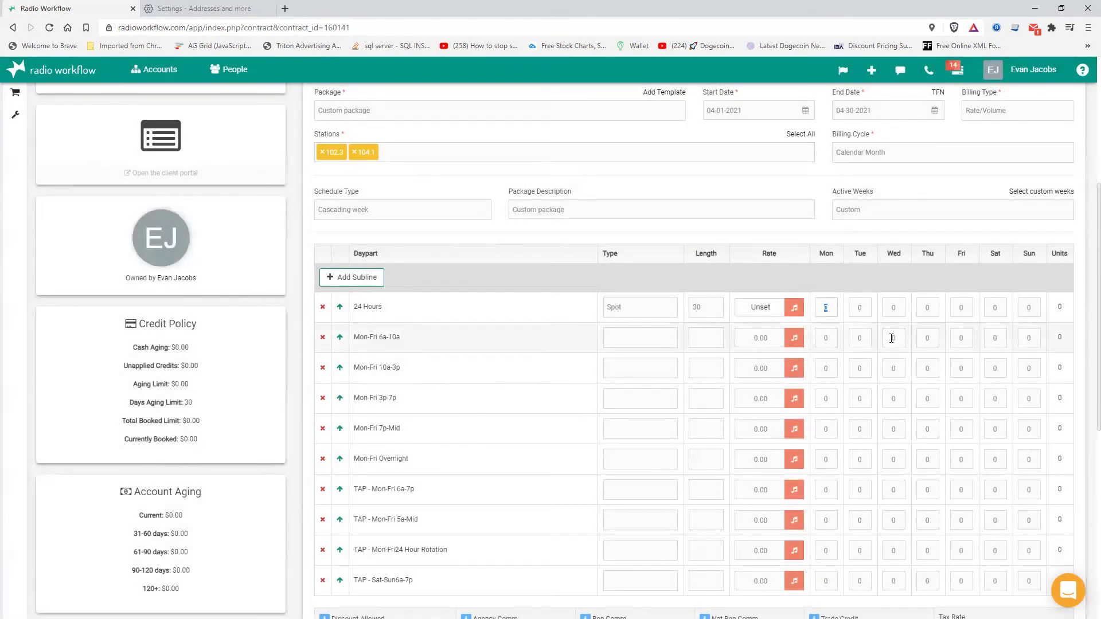
- Enter 3 spots in each day from Monday to Sunday on the 24 Hours line
type("3")
key("Tab")
type("3")
key("Tab")
type("33")
key("Tab")
type("3")
key("Tab")
type("33")
left_click(522, 339)
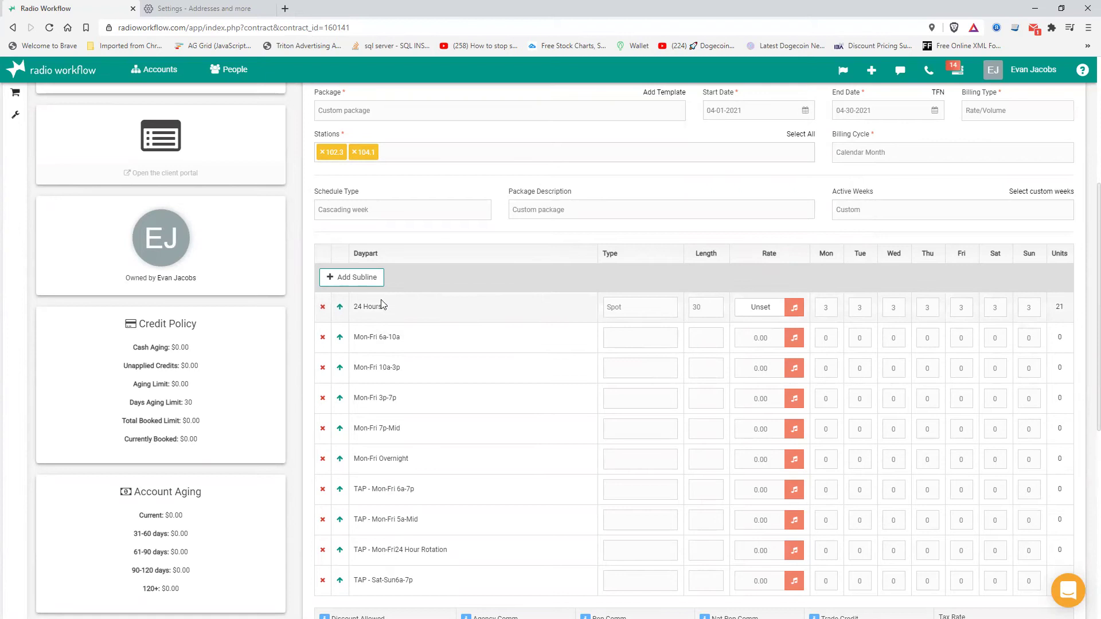
- Add a new subline running from 06:00 to 09:00
left_click(348, 281)
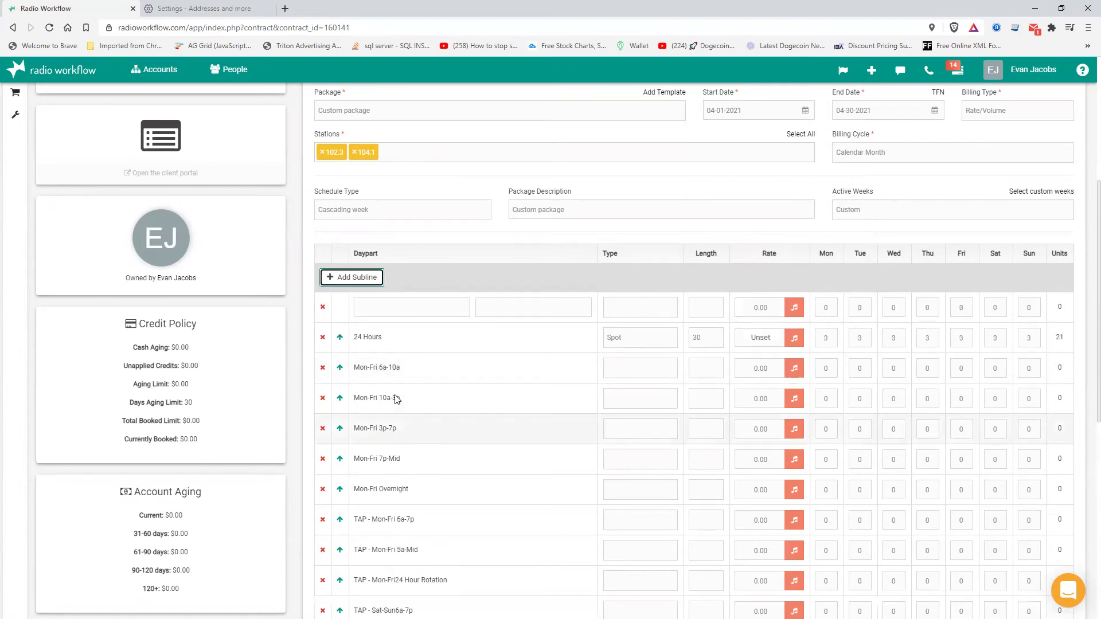
left_click(408, 309)
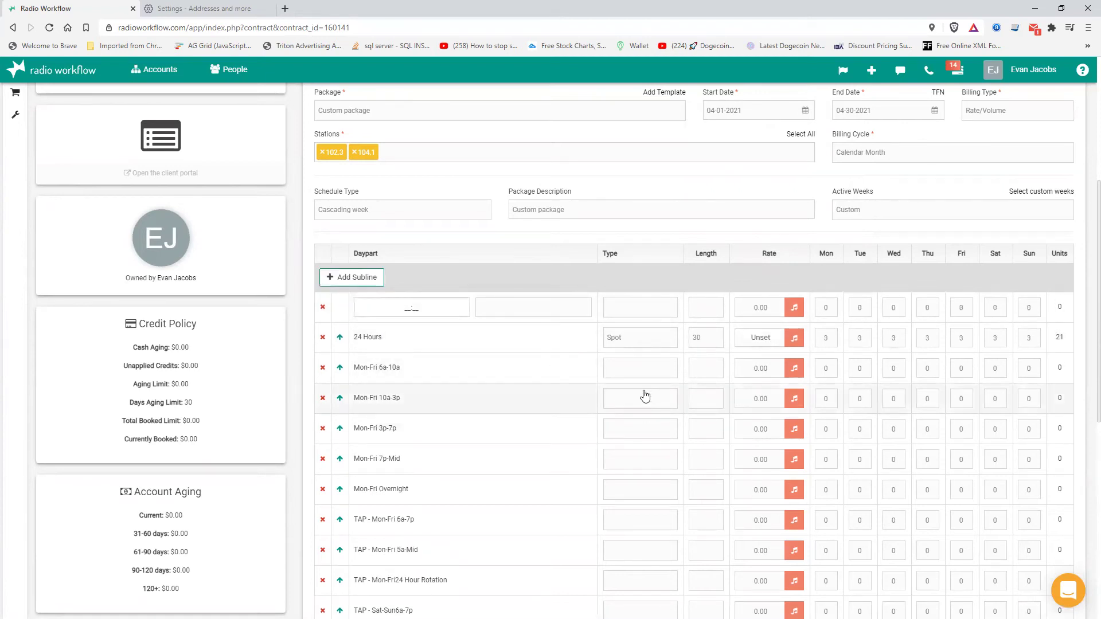
type("0600")
left_click(512, 306)
type("0900")
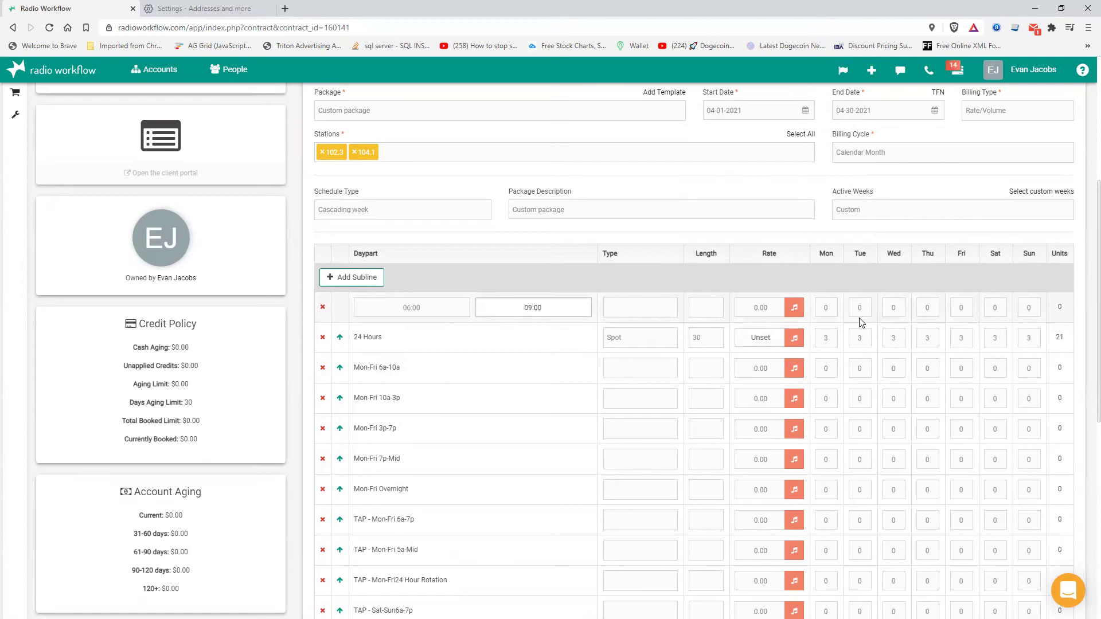
- Make the subline a 30-length Bonus with 1 spot on each day Monday to Sunday
left_click(644, 308)
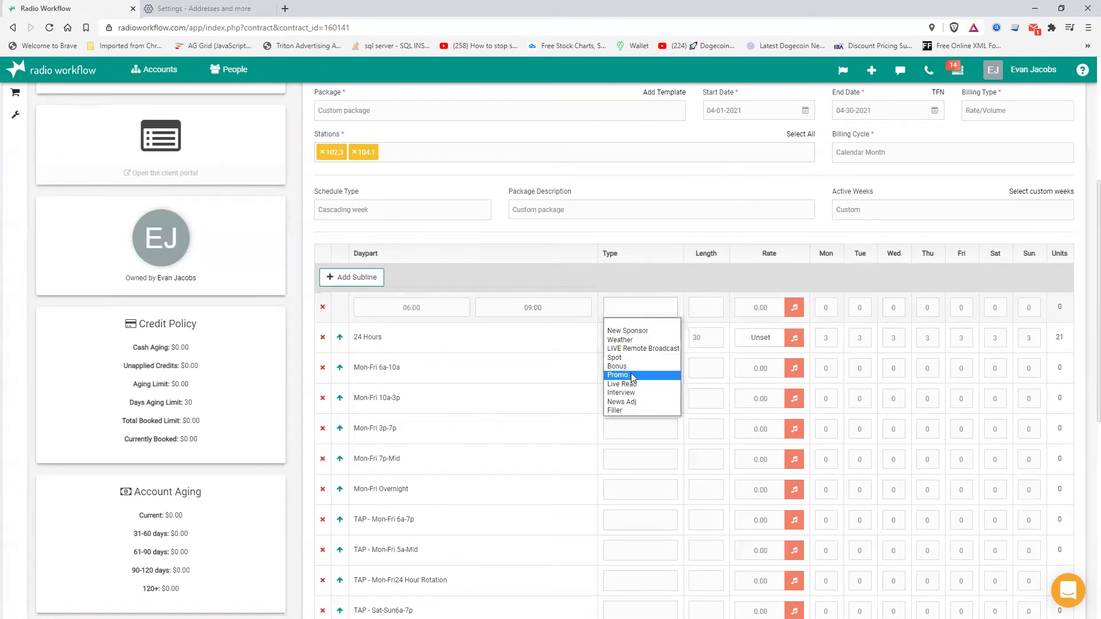
left_click(633, 367)
left_click(698, 310)
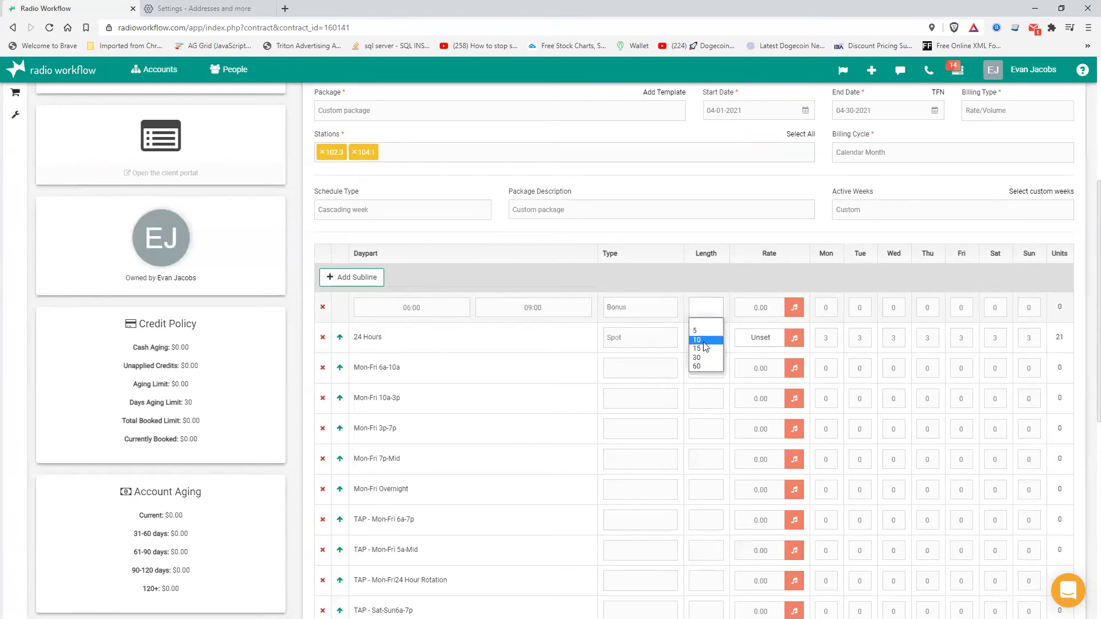
left_click(697, 358)
left_click(760, 308)
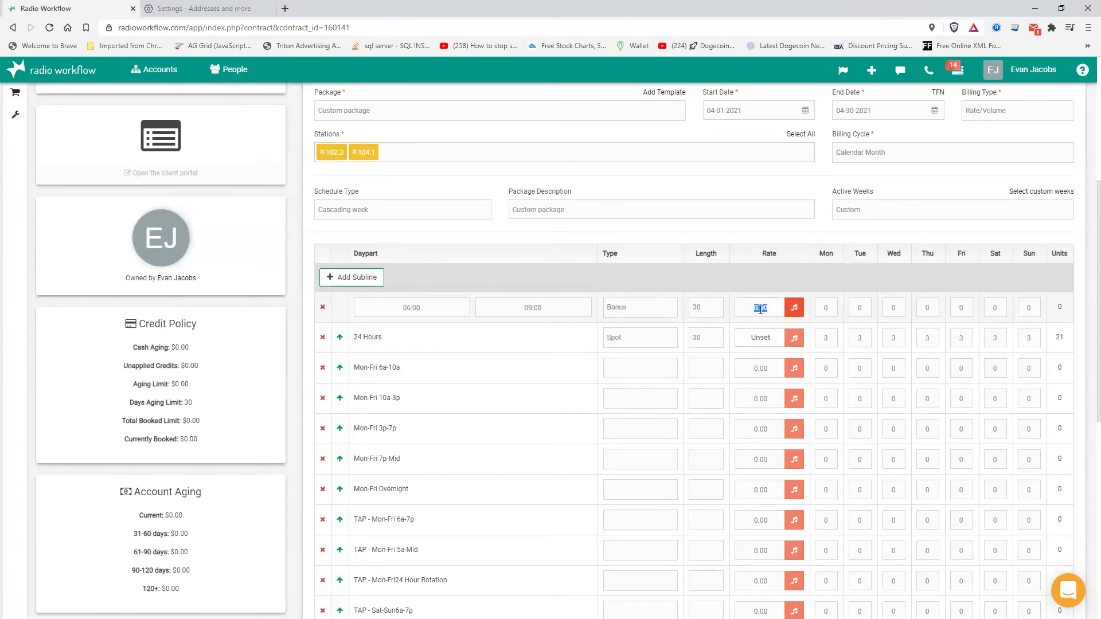
left_click(832, 315)
type("1\t1\t1\t1\t1\t1\t1")
type("1")
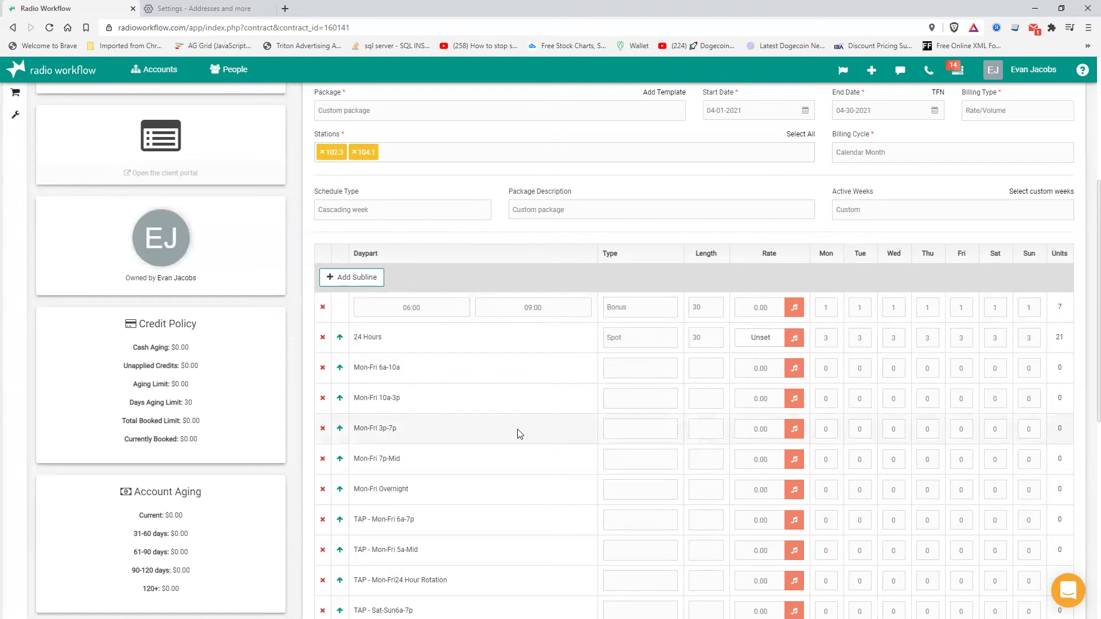
scroll(519, 434, "up", 3)
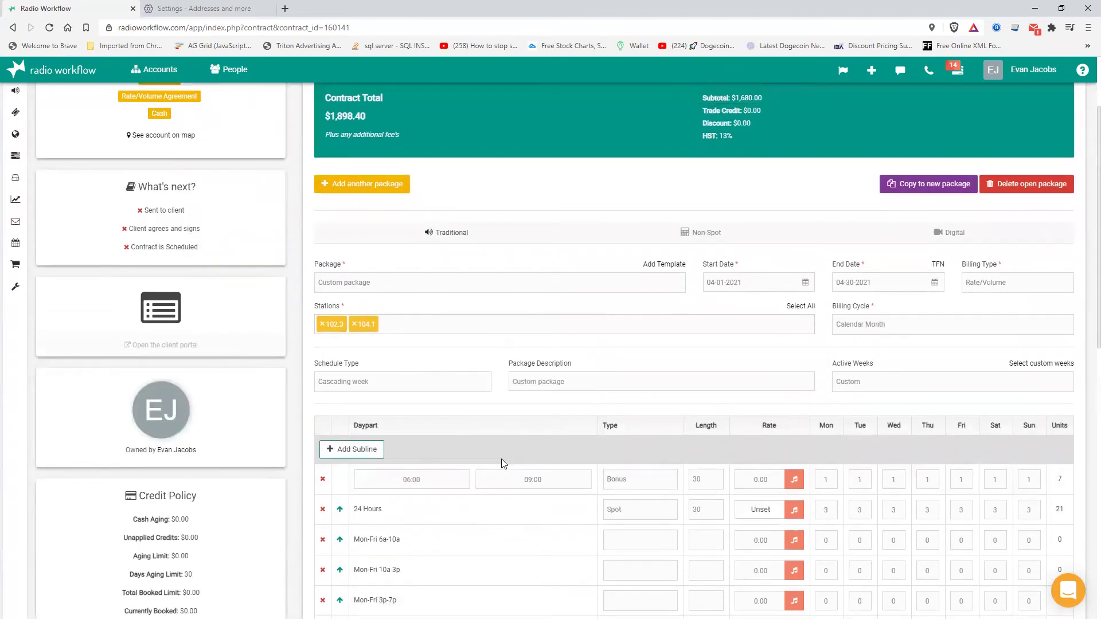
- Copy the package into a new Package #2 and select it for editing
scroll(503, 463, "up", 2)
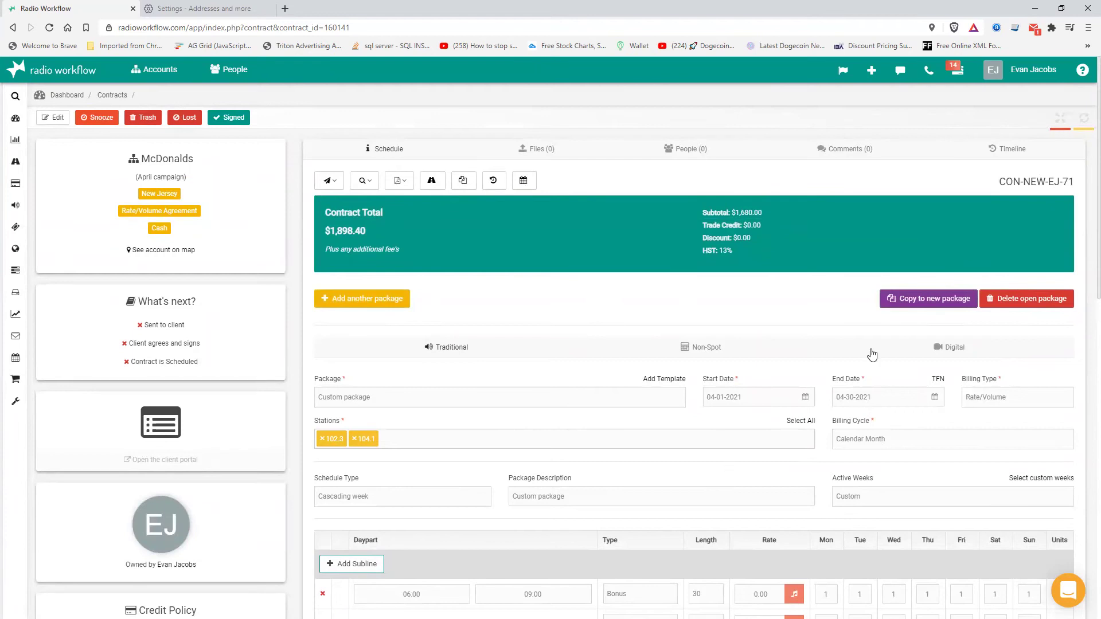
left_click(930, 304)
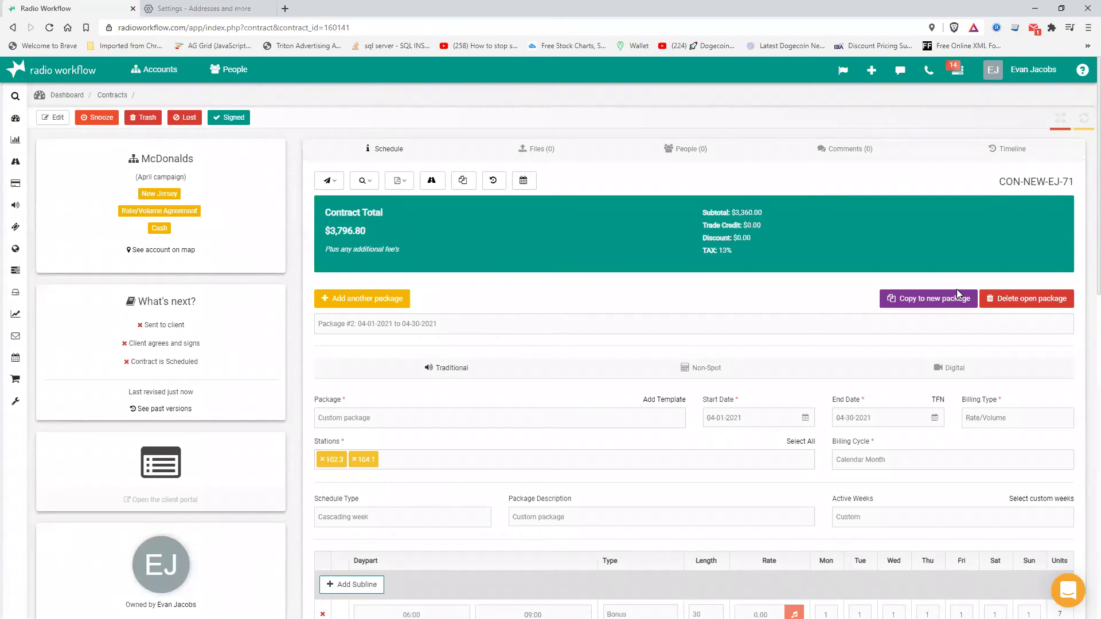
left_click(397, 323)
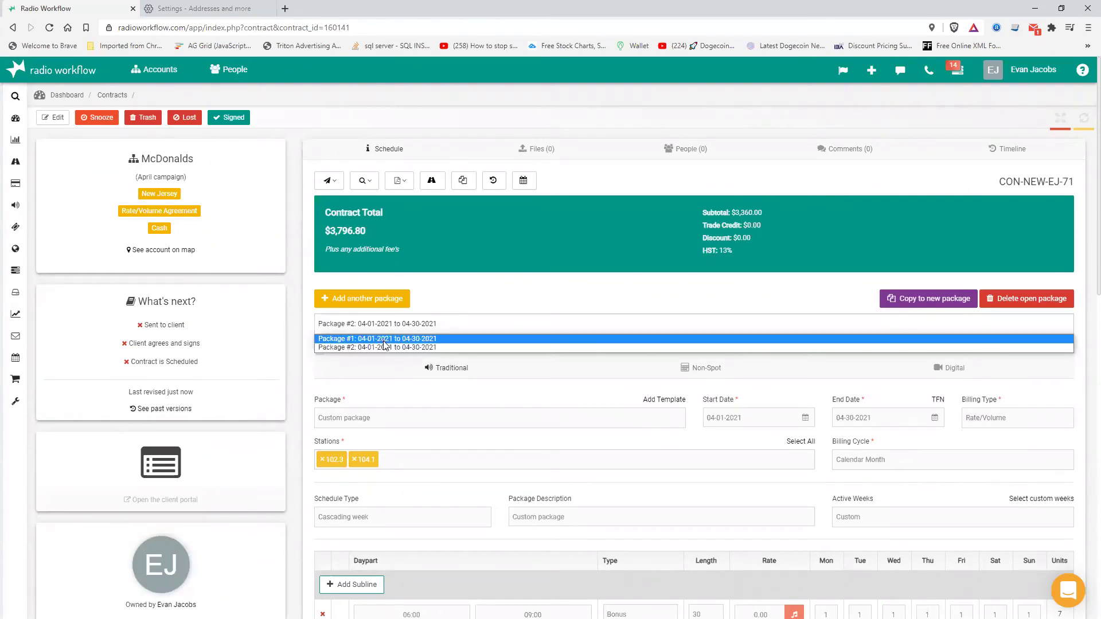
left_click(477, 287)
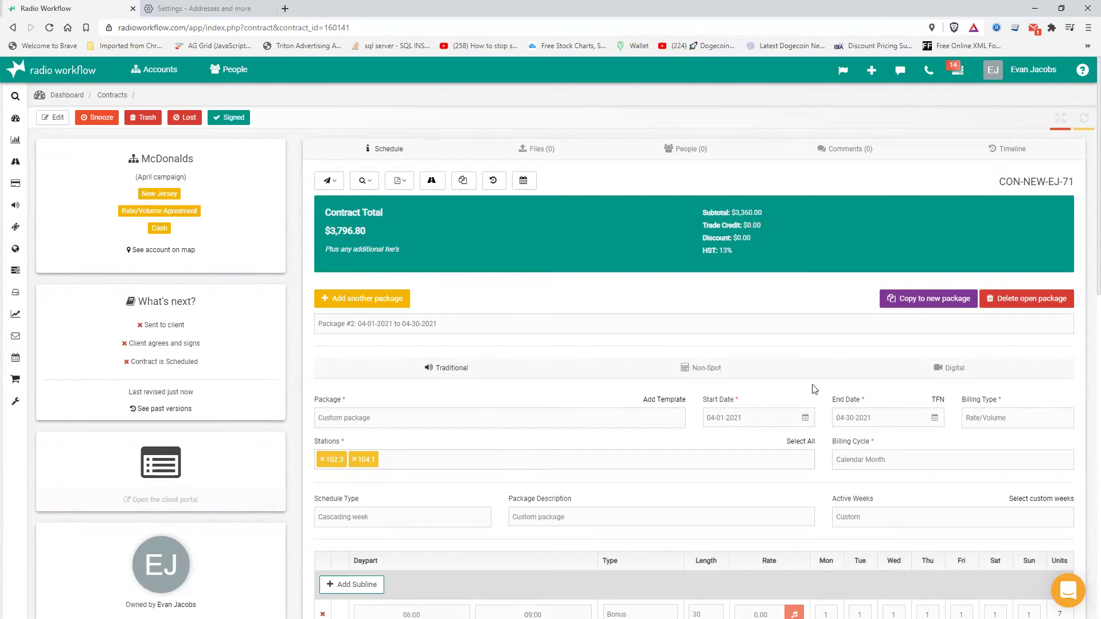
- Set Package #2's start date to 04-19-2021 with both April weeks active
left_click(769, 424)
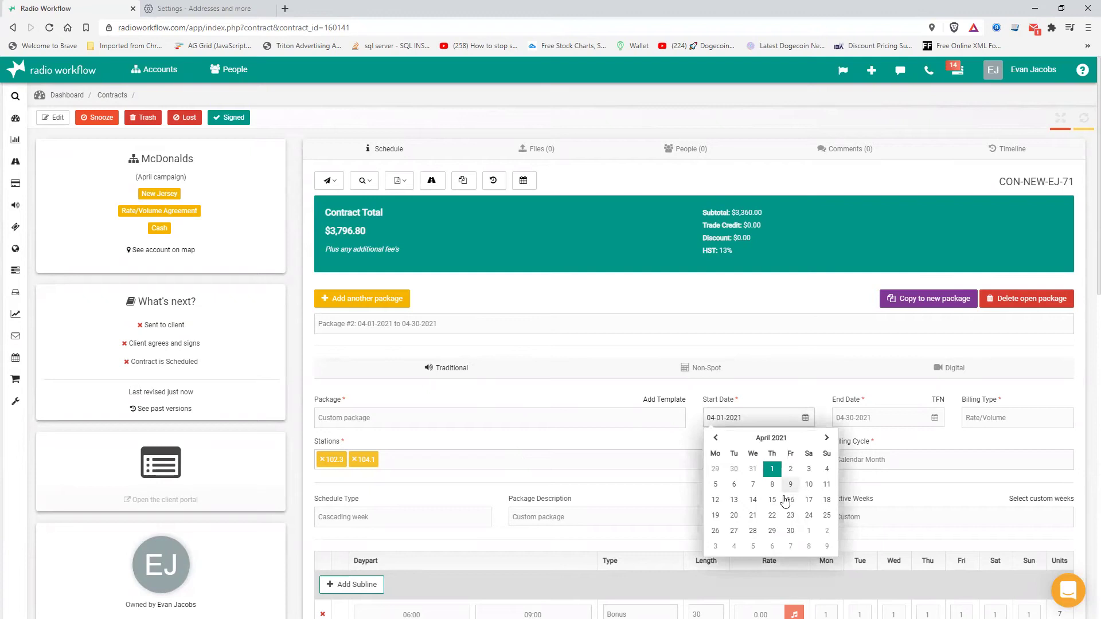
left_click(715, 517)
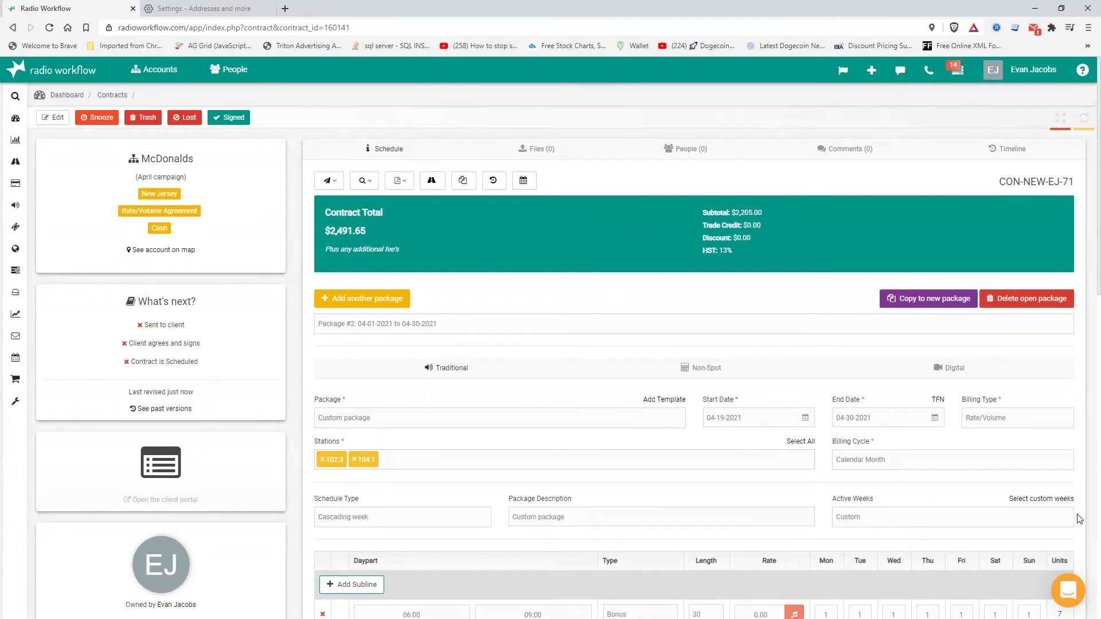
left_click(1042, 498)
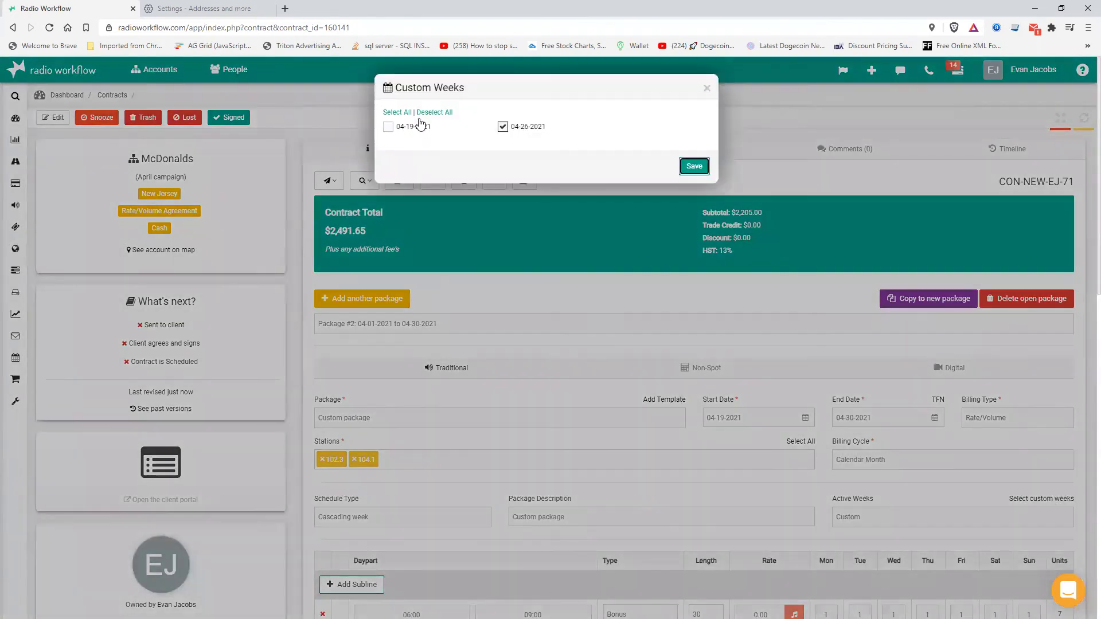
left_click(397, 112)
left_click(694, 167)
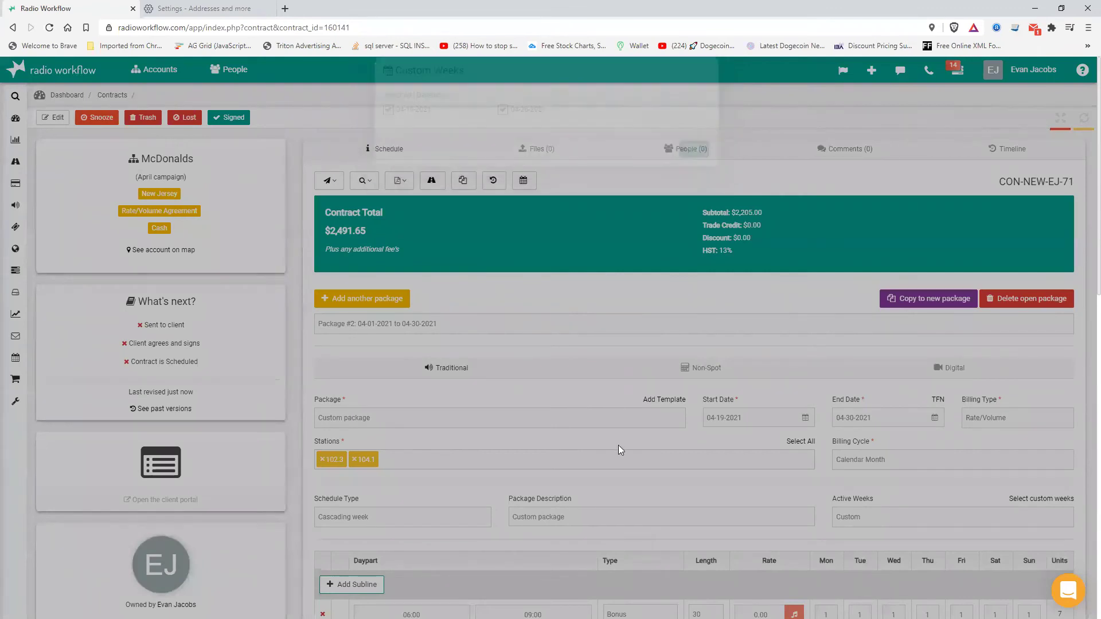
- Enter 4 spots per day, Monday through Sunday, on the 24 Hours line
scroll(503, 411, "down", 1)
scroll(503, 412, "down", 5)
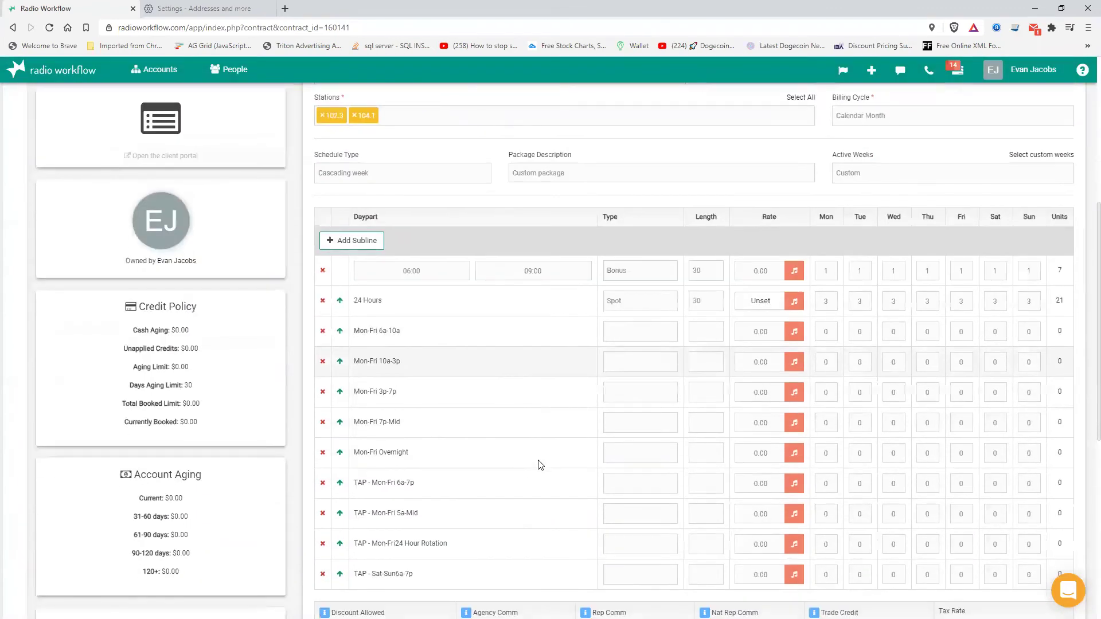
double_click(830, 307)
type("4")
key("Tab")
type("4")
key("Tab")
type("4")
key("Tab")
type("4")
key("Tab")
type("4")
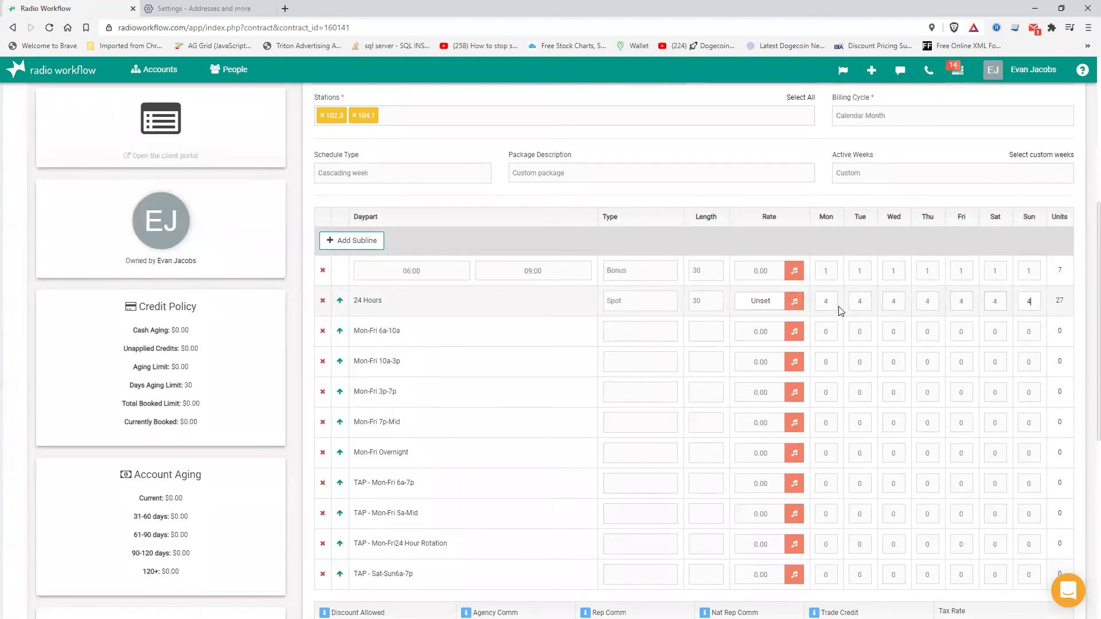
scroll(503, 474, "down", 2)
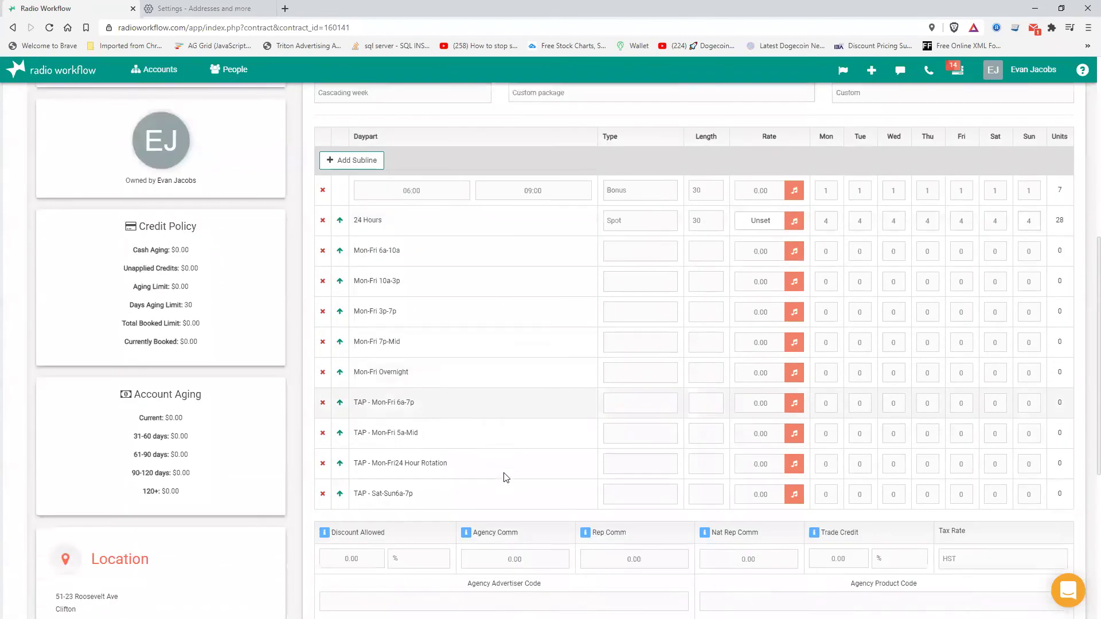
scroll(498, 191, "up", 6)
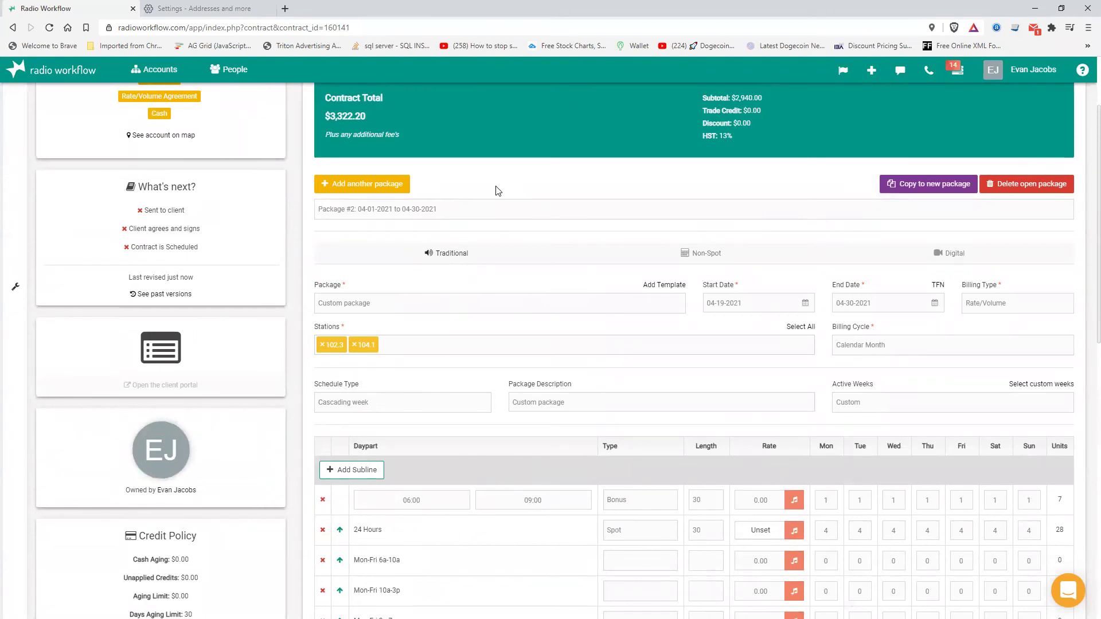
scroll(487, 194, "up", 2)
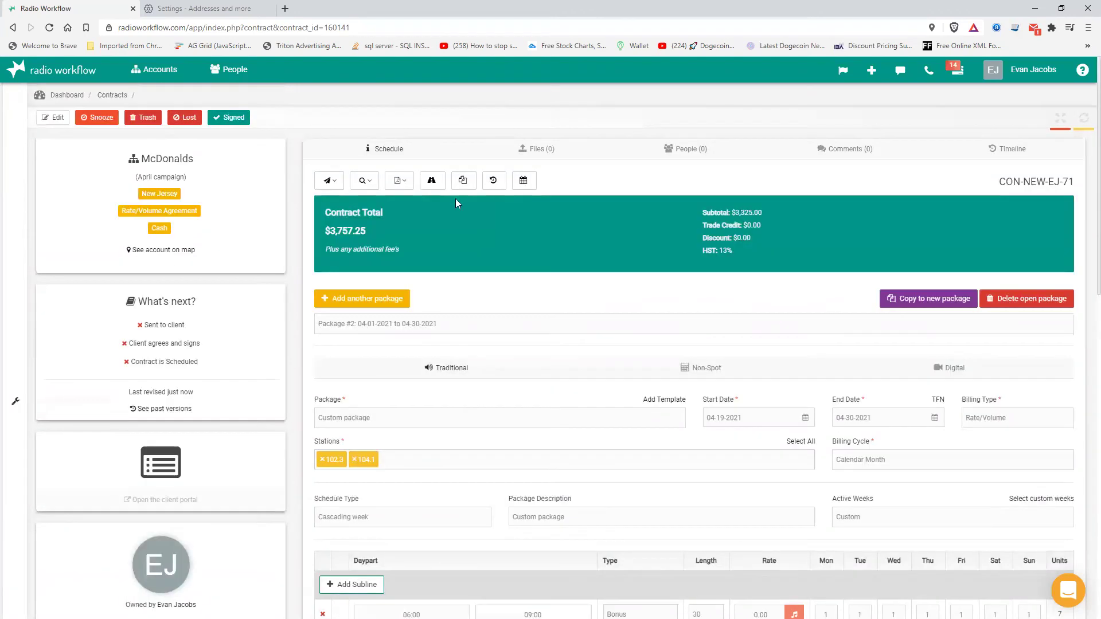
left_click(364, 181)
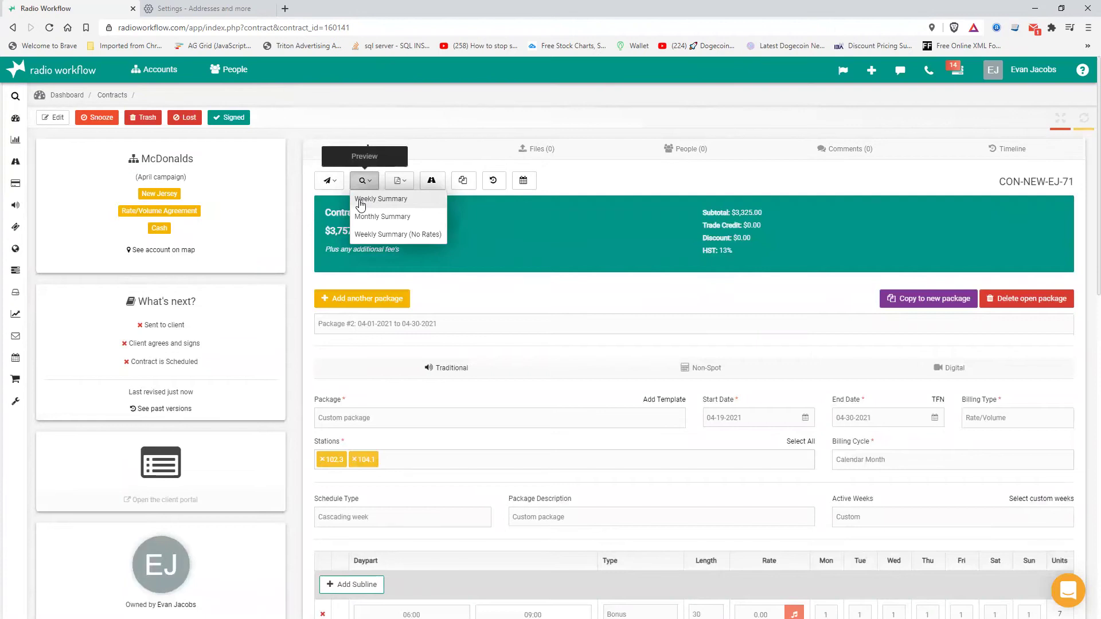
left_click(360, 200)
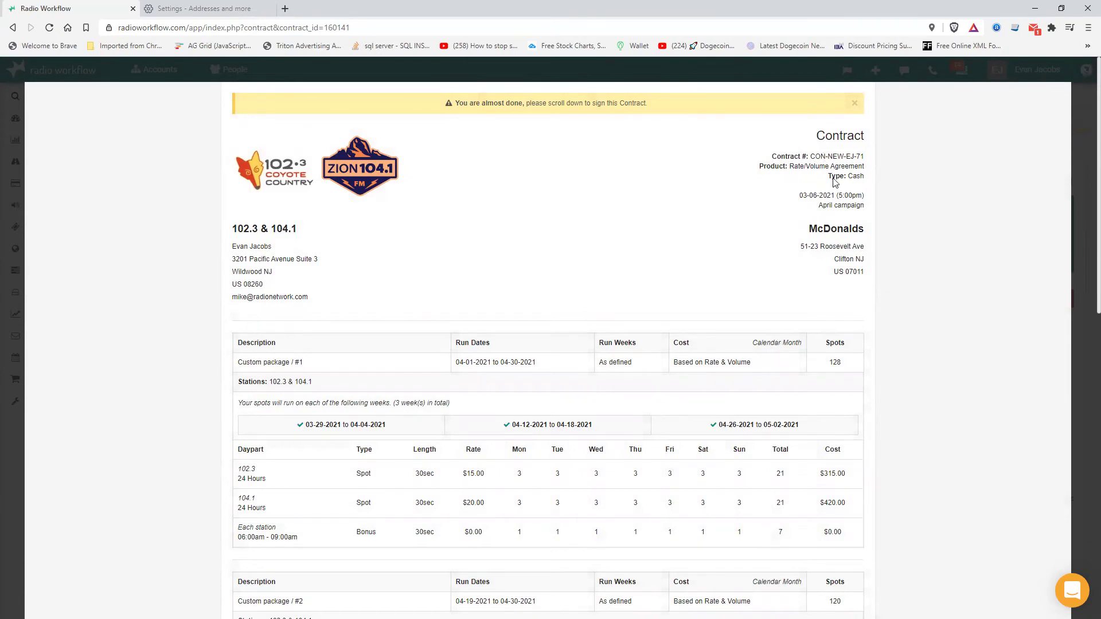
mouse_move(864, 196)
left_mouse_down()
mouse_move(792, 200)
mouse_move(879, 205)
mouse_move(863, 215)
left_mouse_up()
scroll(297, 395, "down", 3)
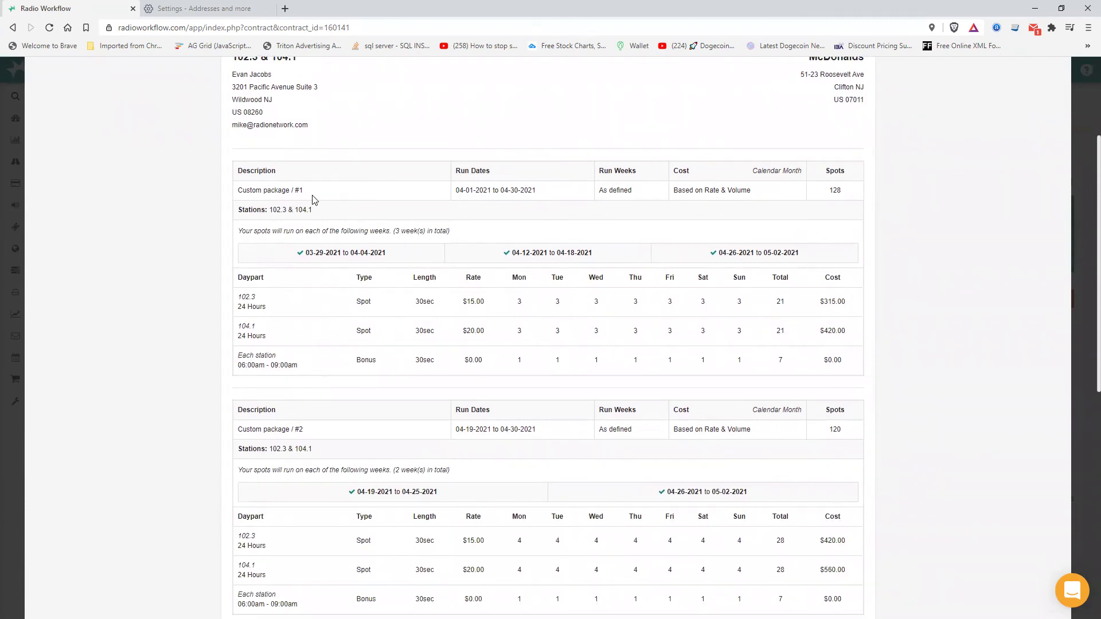
scroll(596, 428, "down", 3)
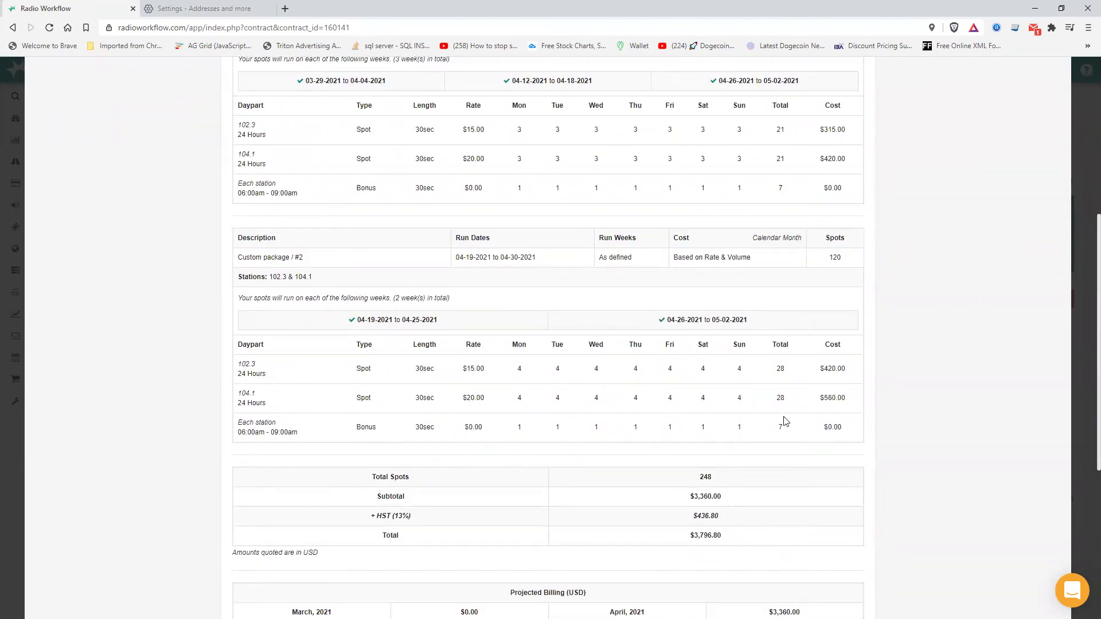
scroll(783, 422, "up", 2)
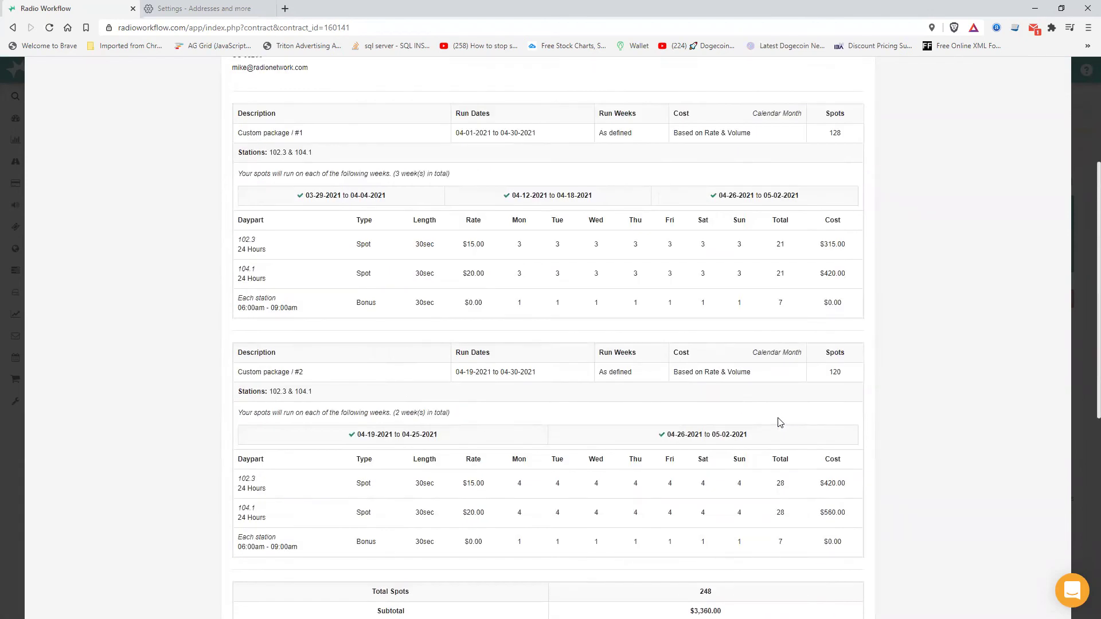
scroll(782, 423, "up", 2)
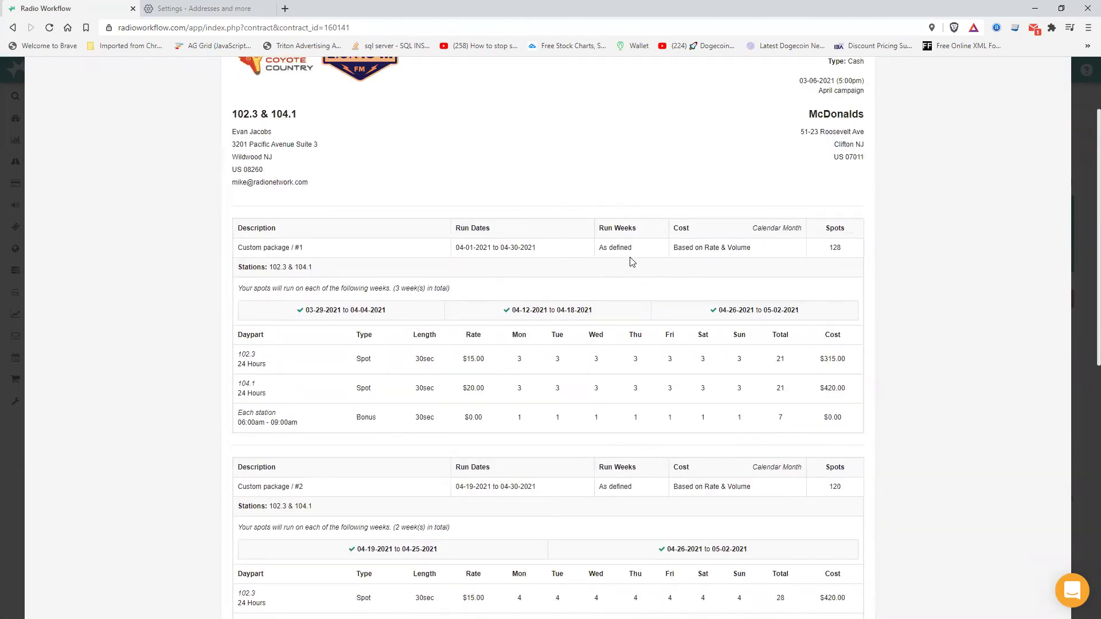
triple_click(619, 248)
scroll(897, 474, "down", 8)
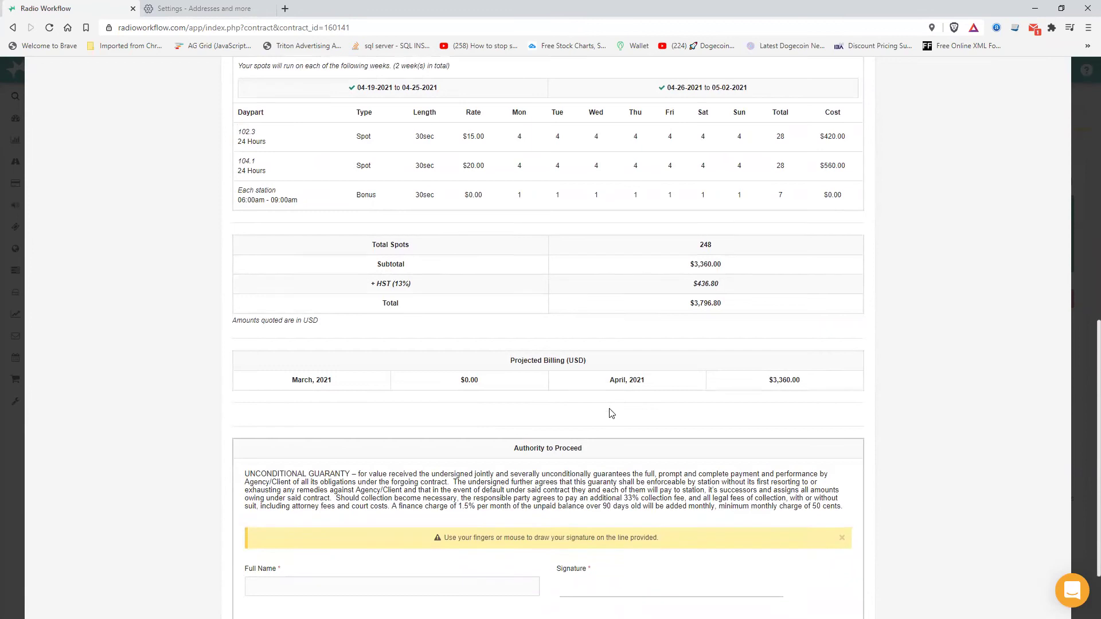
scroll(637, 403, "down", 2)
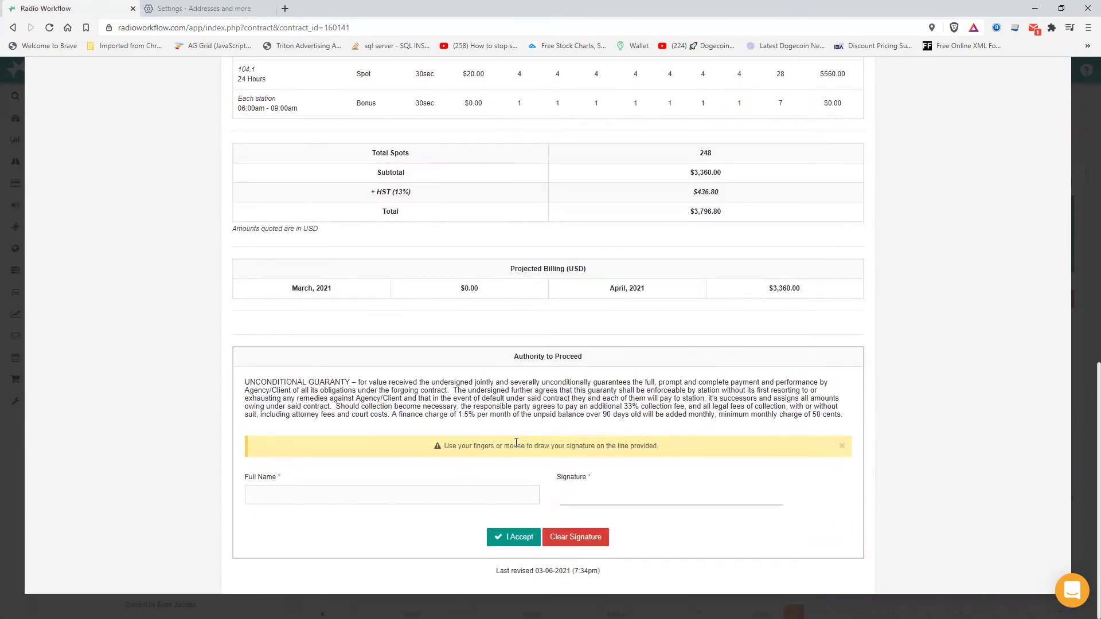
left_click(1082, 70)
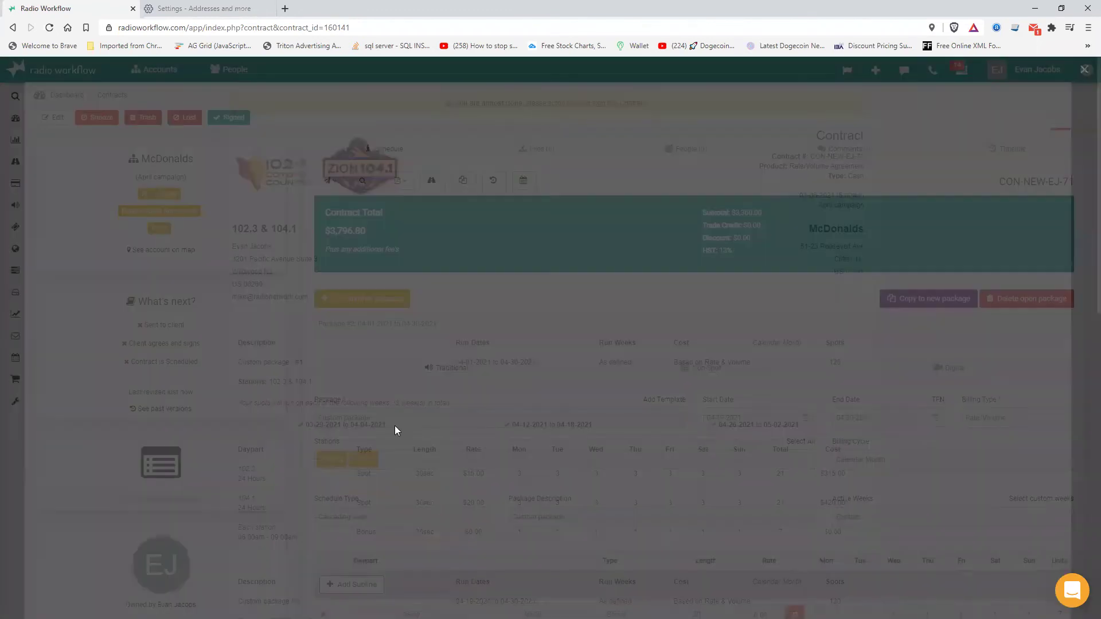
- Mark the contract as signed in Files, entering the signer's name in Signed By
left_click(329, 181)
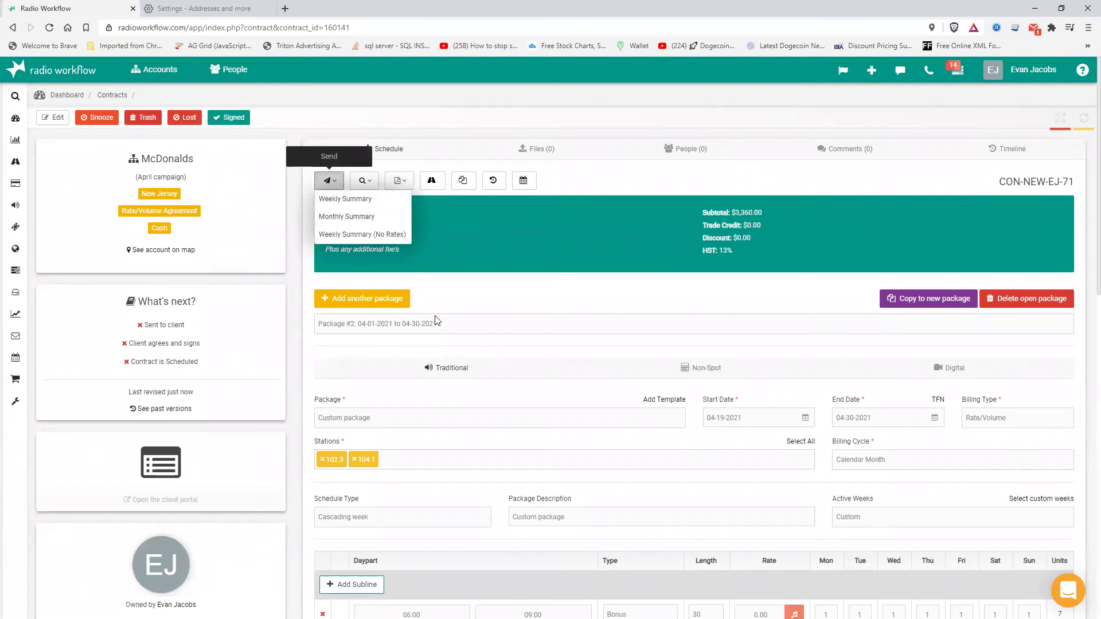
left_click(444, 286)
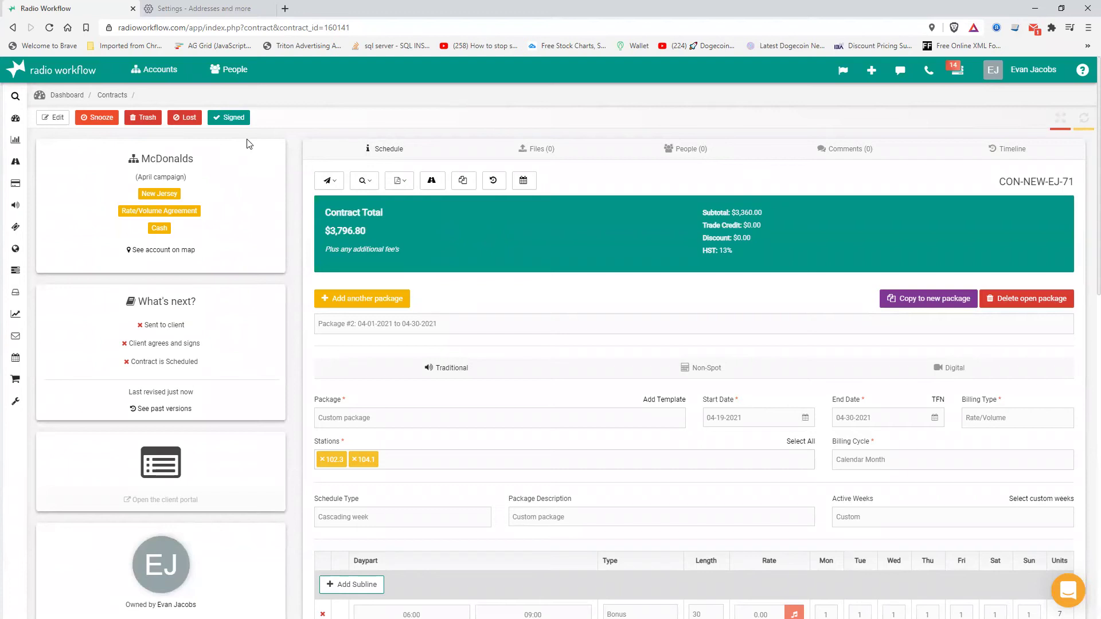
left_click(534, 154)
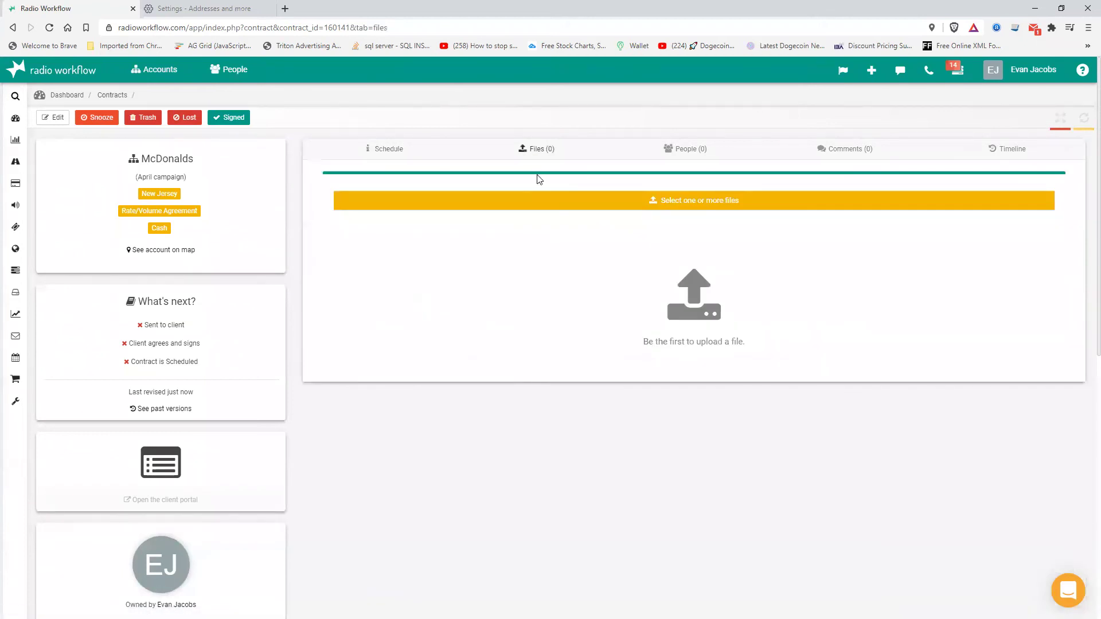
left_click(228, 122)
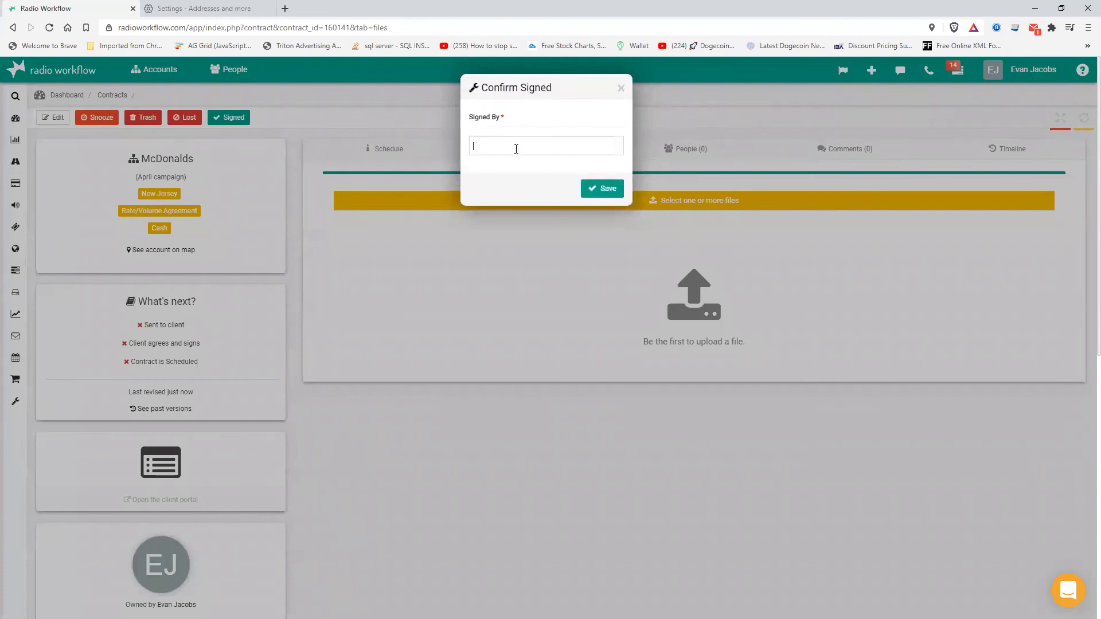
left_click(590, 192)
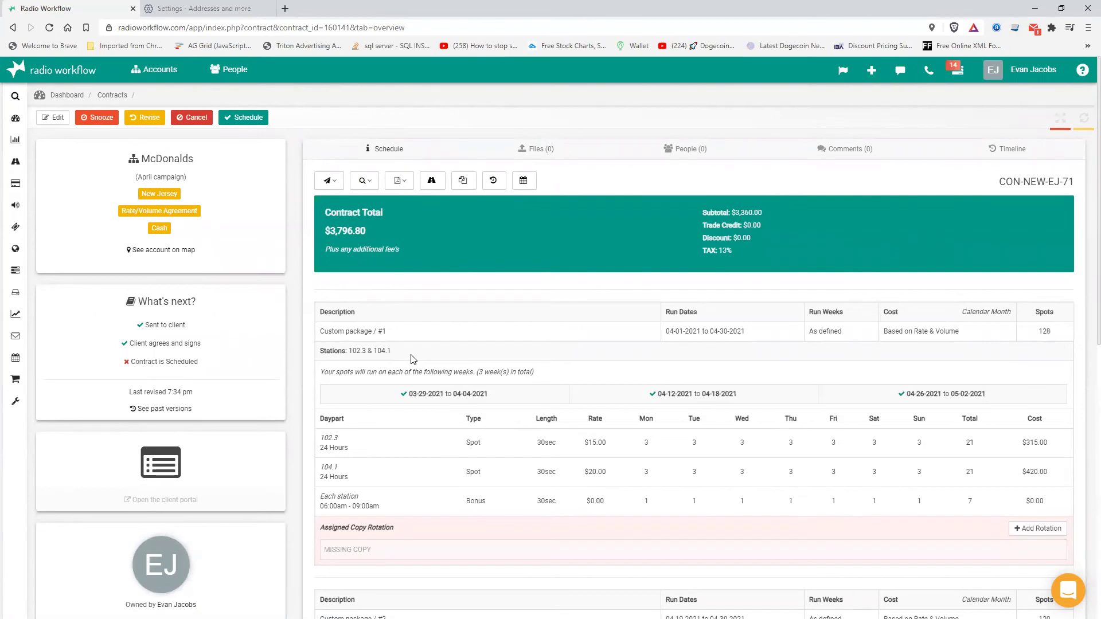
- Create an April Campaign copy rotation project sent to Production
scroll(410, 358, "down", 2)
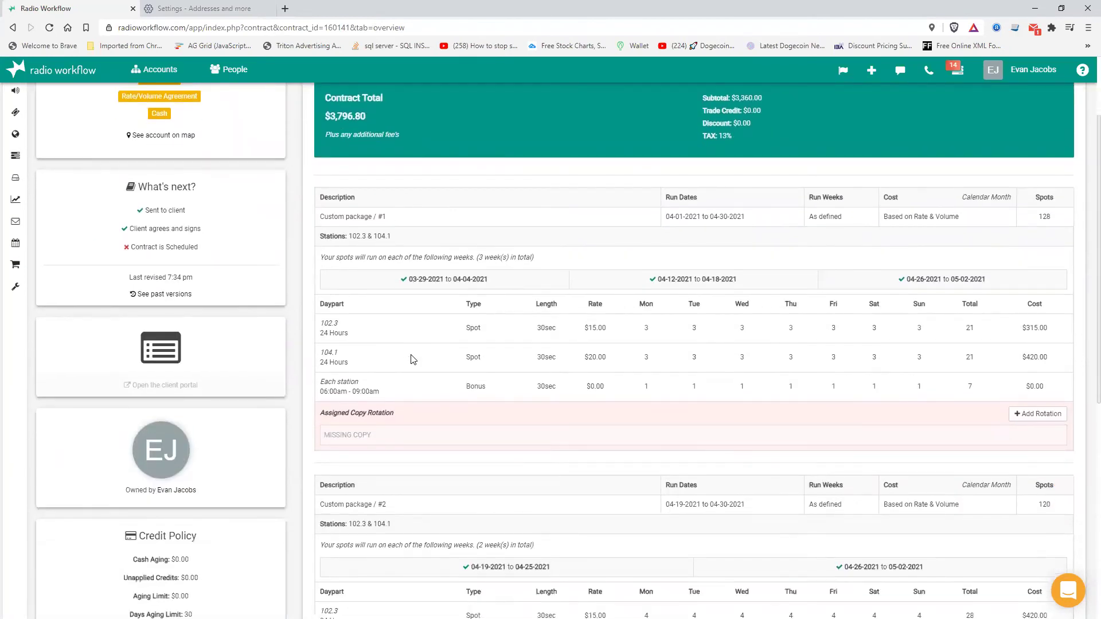
scroll(410, 359, "down", 3)
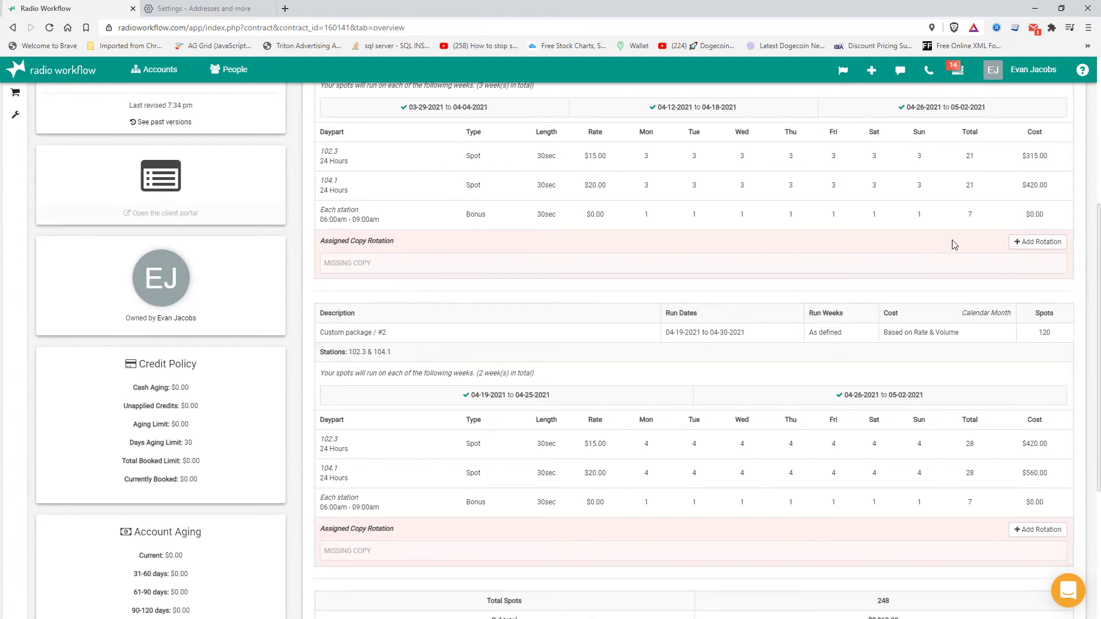
left_click(1037, 241)
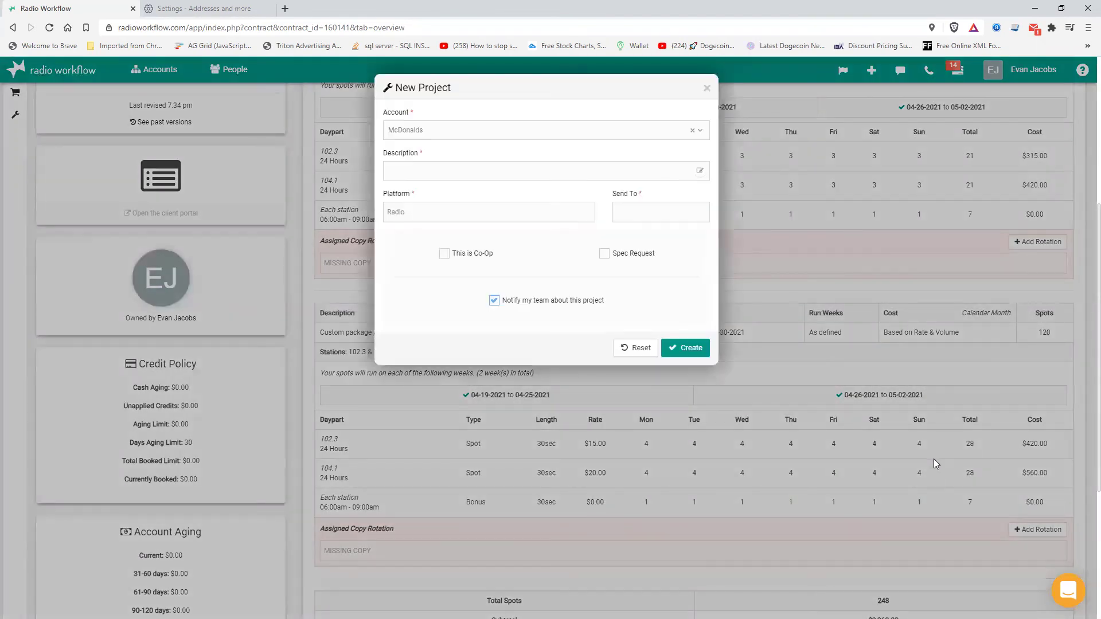
left_click(414, 176)
type("April Cas")
left_click(657, 216)
left_click(641, 256)
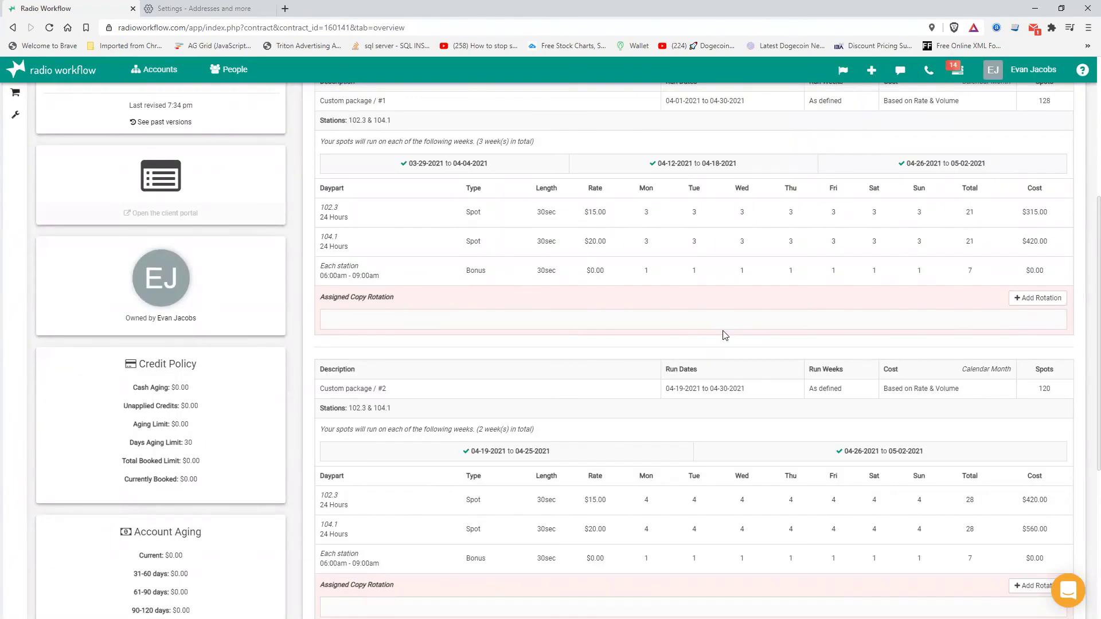
- Assign April Campaign to both package lines and open the project
left_click(410, 321)
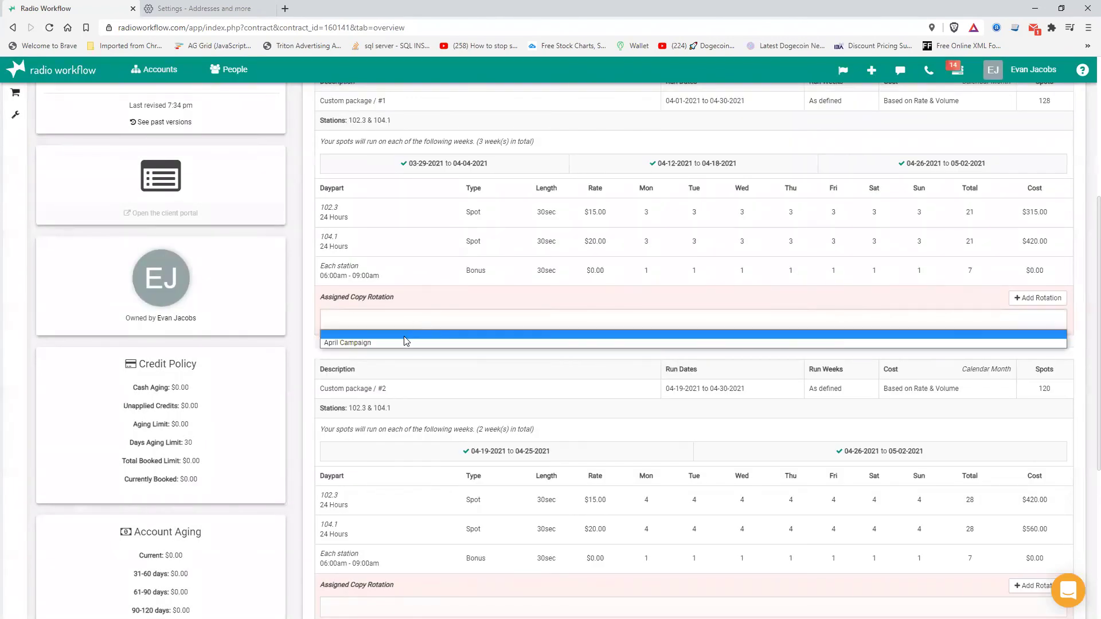
left_click(405, 316)
left_click(403, 320)
left_click(398, 342)
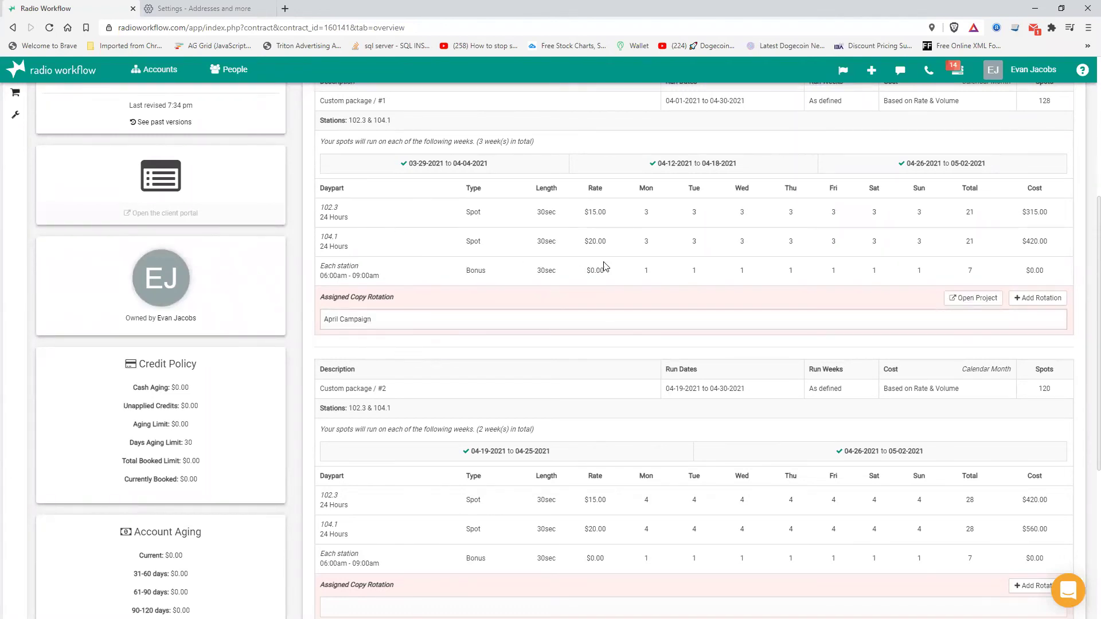
scroll(501, 455, "down", 3)
left_click(372, 441)
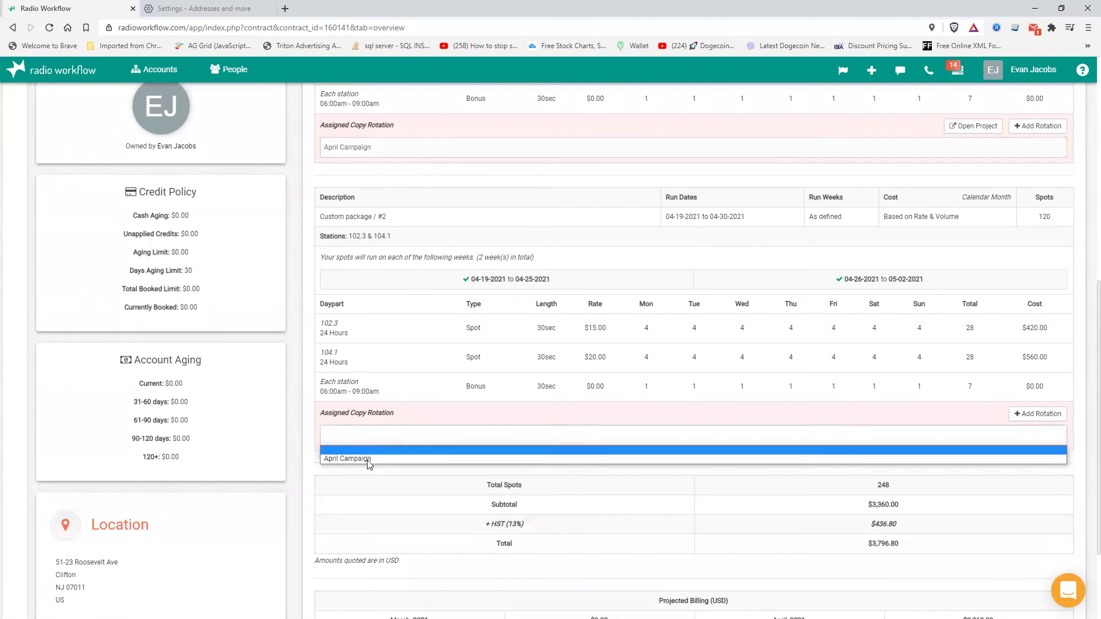
left_click(367, 460)
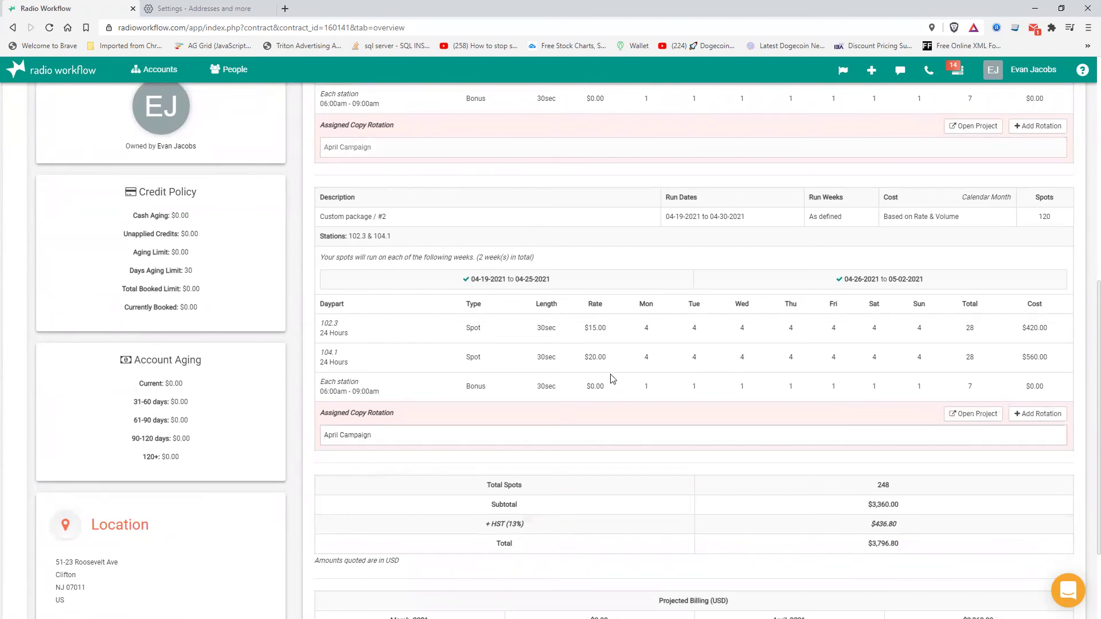
scroll(612, 380, "up", 4)
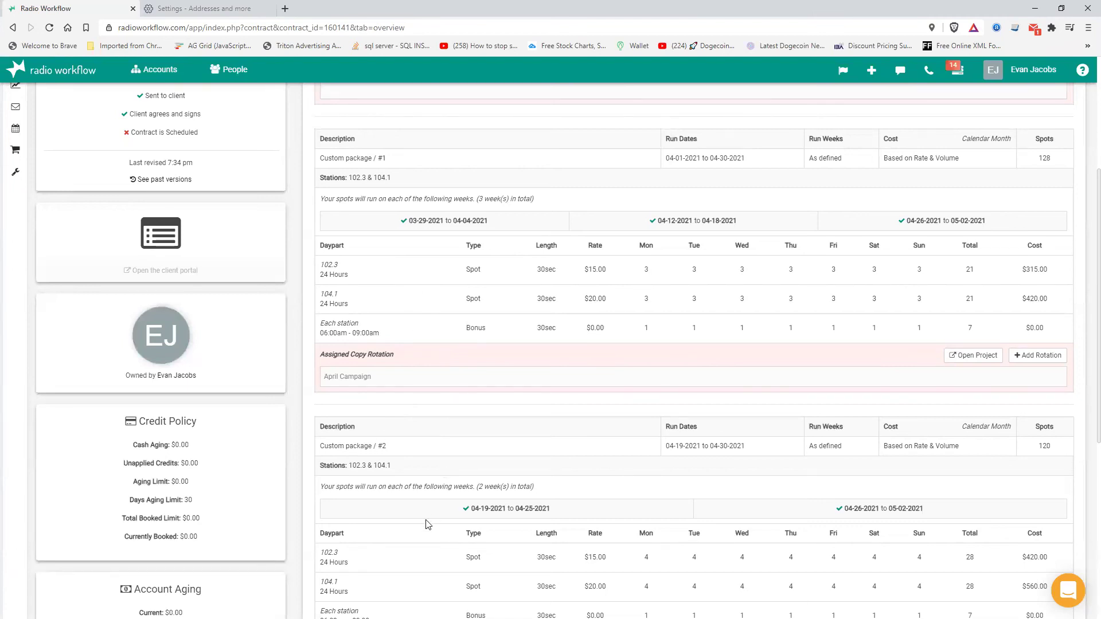
scroll(426, 531, "down", 3)
scroll(781, 355, "up", 3)
left_click(982, 357)
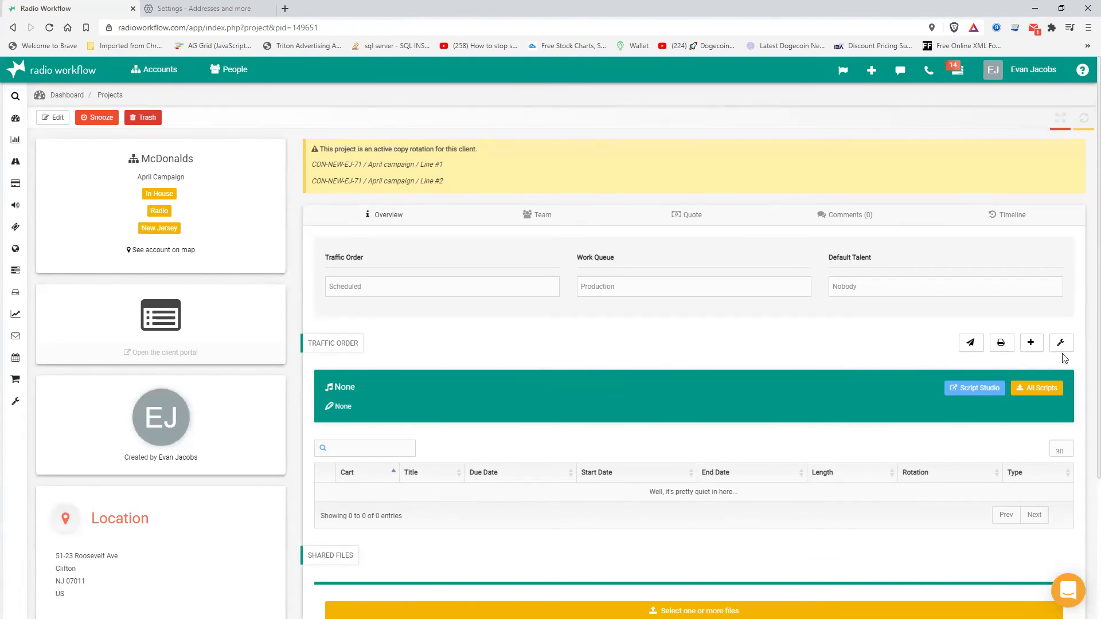
- Start a traffic order line titled Spot 1, type New Commercial, description 'On Sale'
left_click(1031, 343)
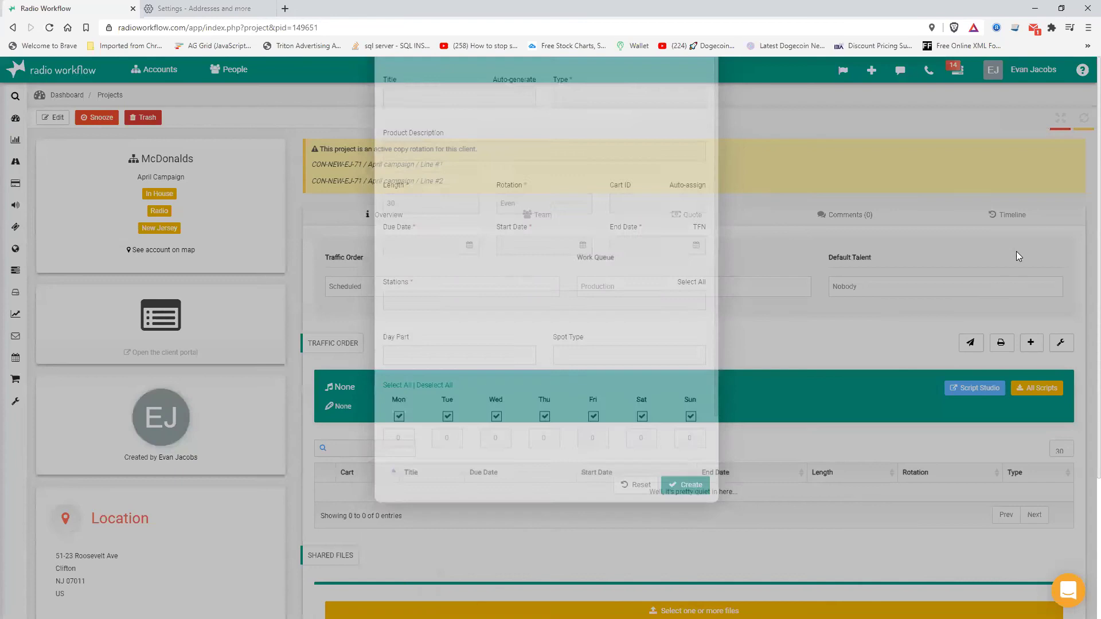
left_click(431, 191)
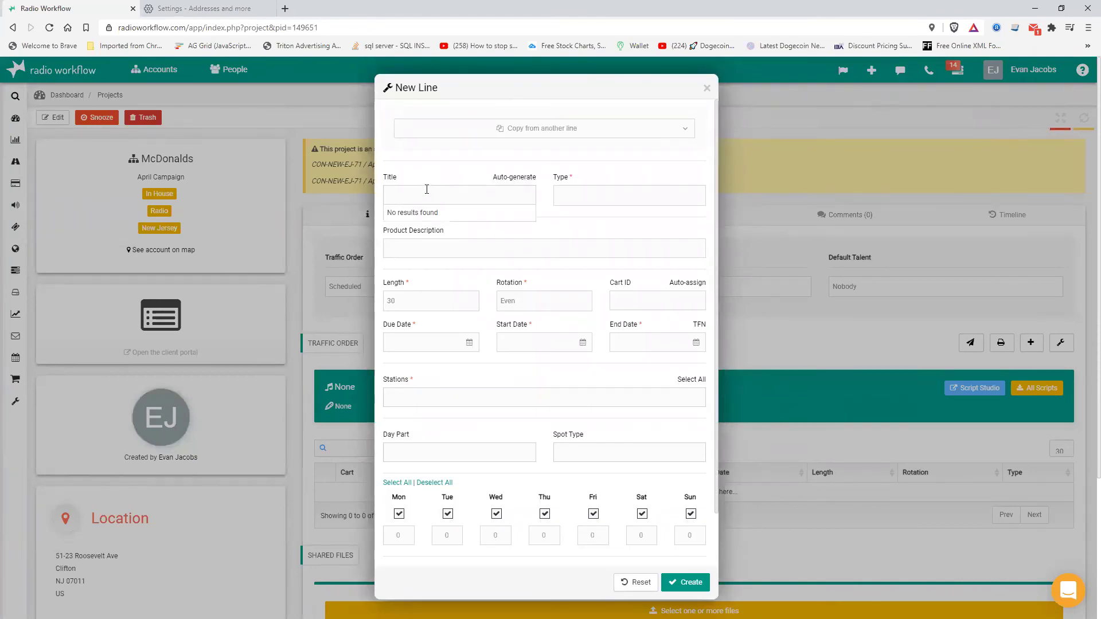
type("Spot 12")
key("Return")
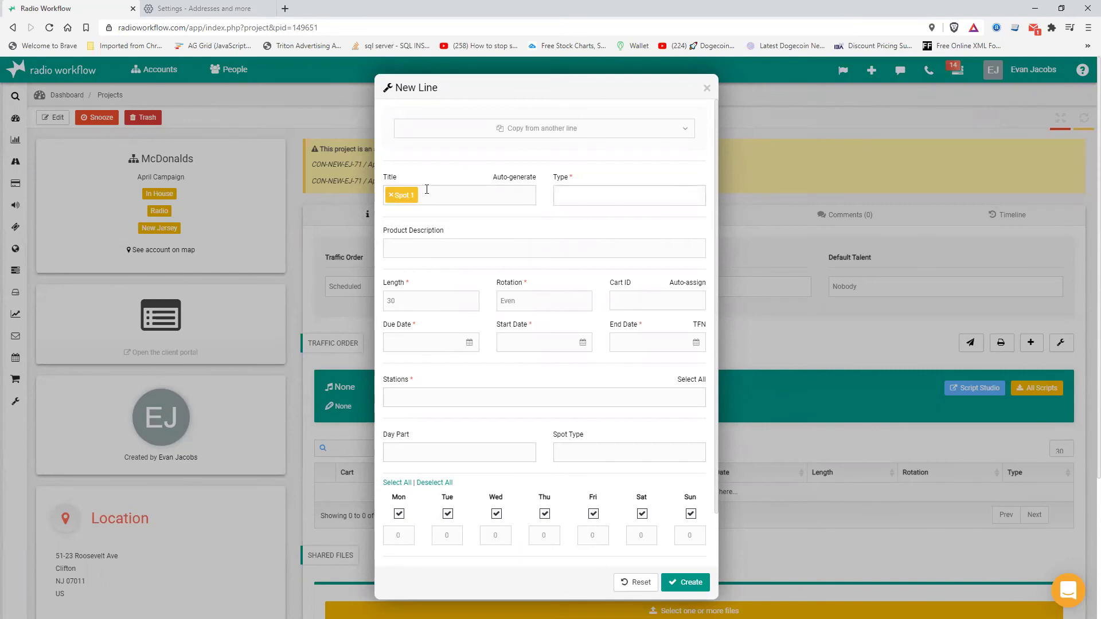
left_click(593, 200)
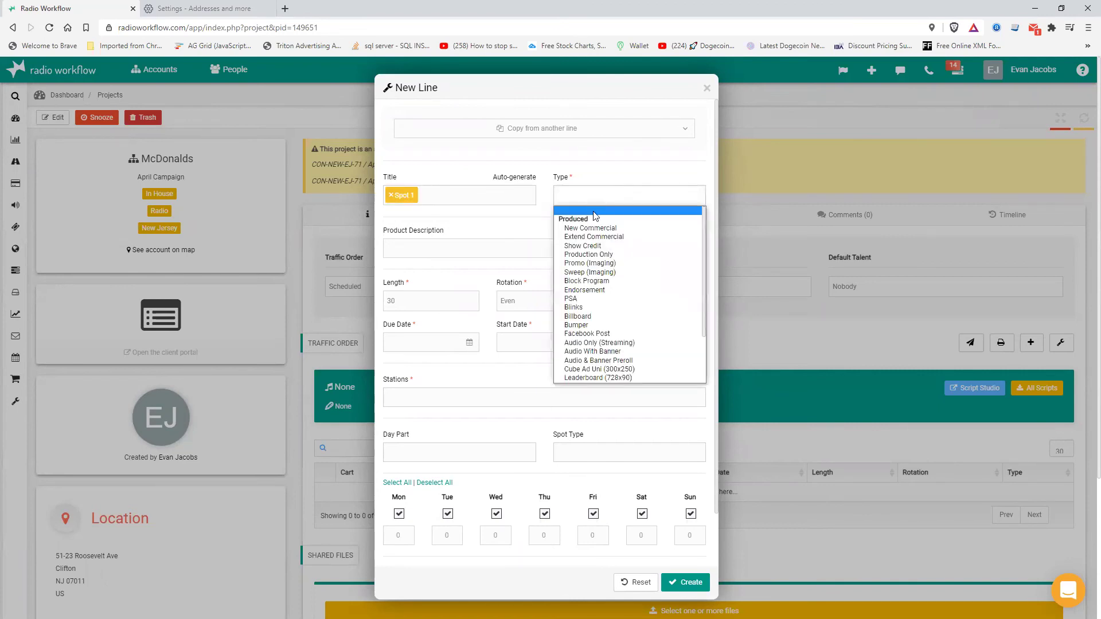
left_click(592, 231)
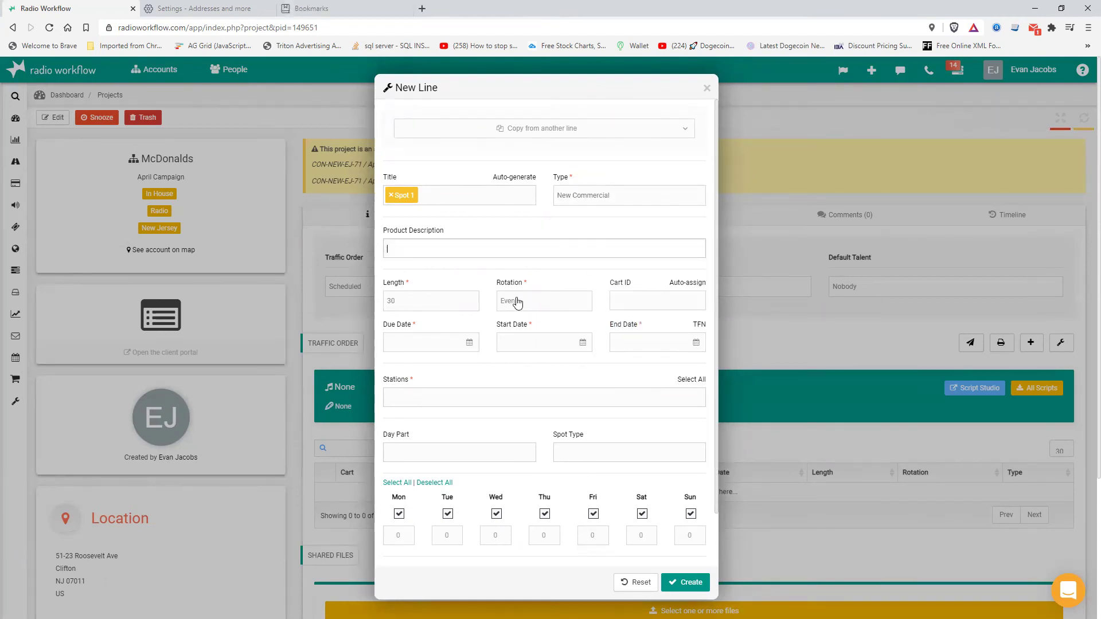
type("On Sale")
- Set due date 7 March 2021 and run dates 04-01-2021 to 04-30-2021
left_click(445, 349)
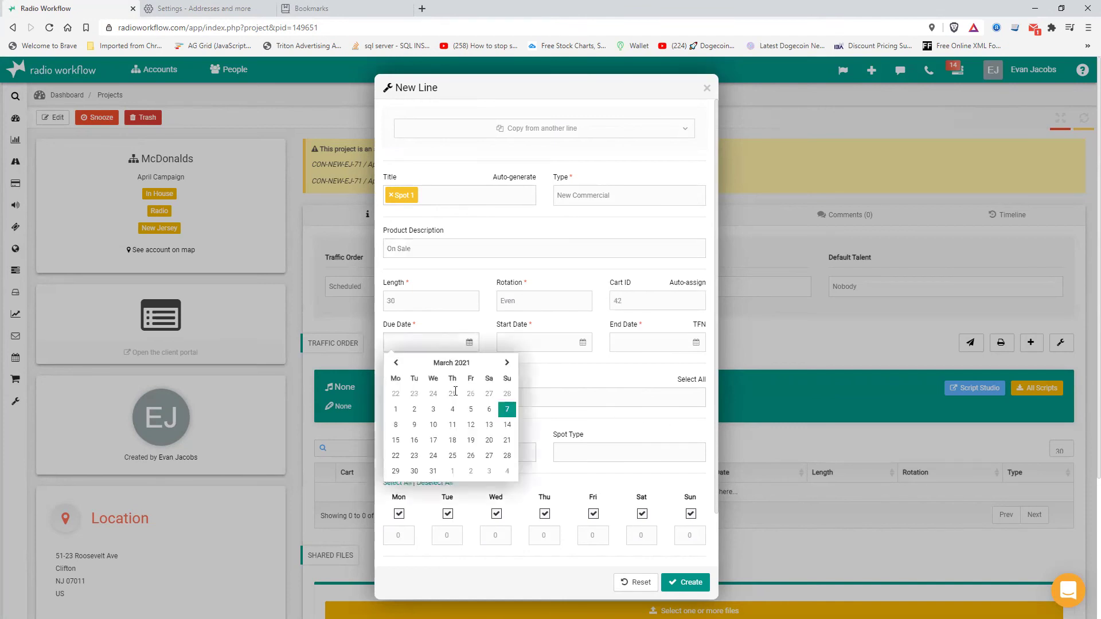
left_click(507, 409)
left_click(518, 344)
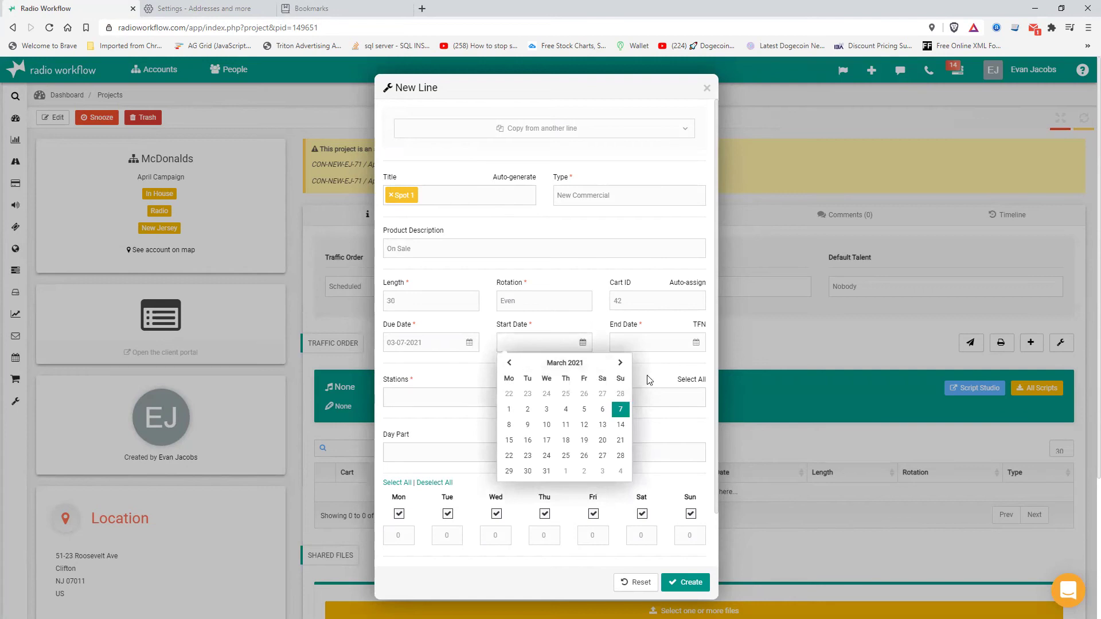
left_click(619, 363)
left_click(566, 394)
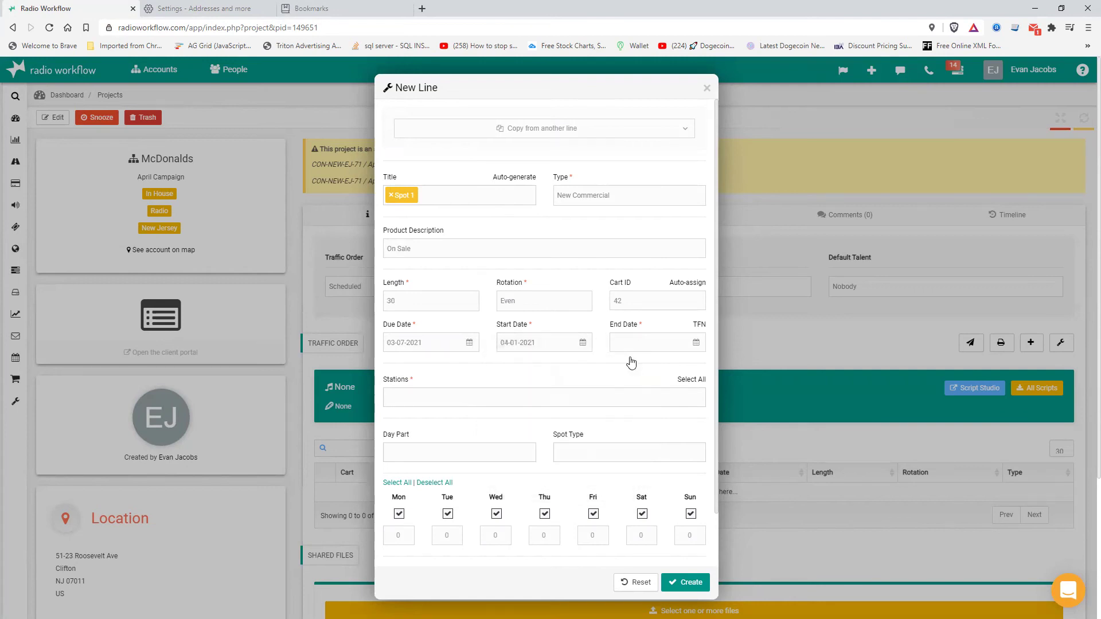
left_click(636, 344)
left_click(733, 362)
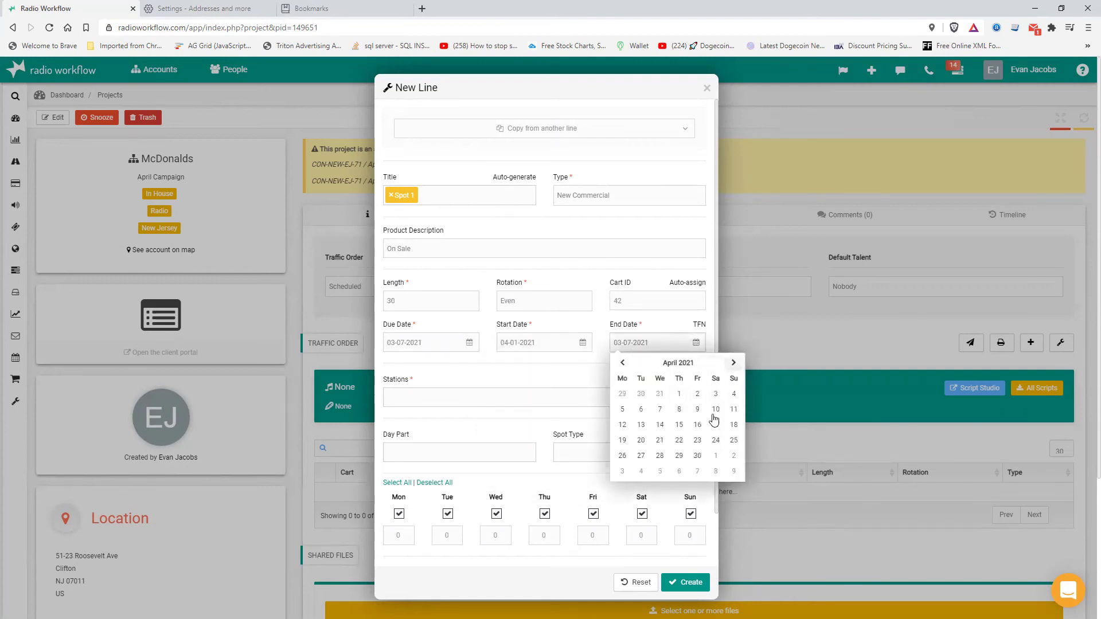
left_click(698, 471)
- Assign stations 102.3 and 104.1 and create the Spot 1 line
left_click(415, 406)
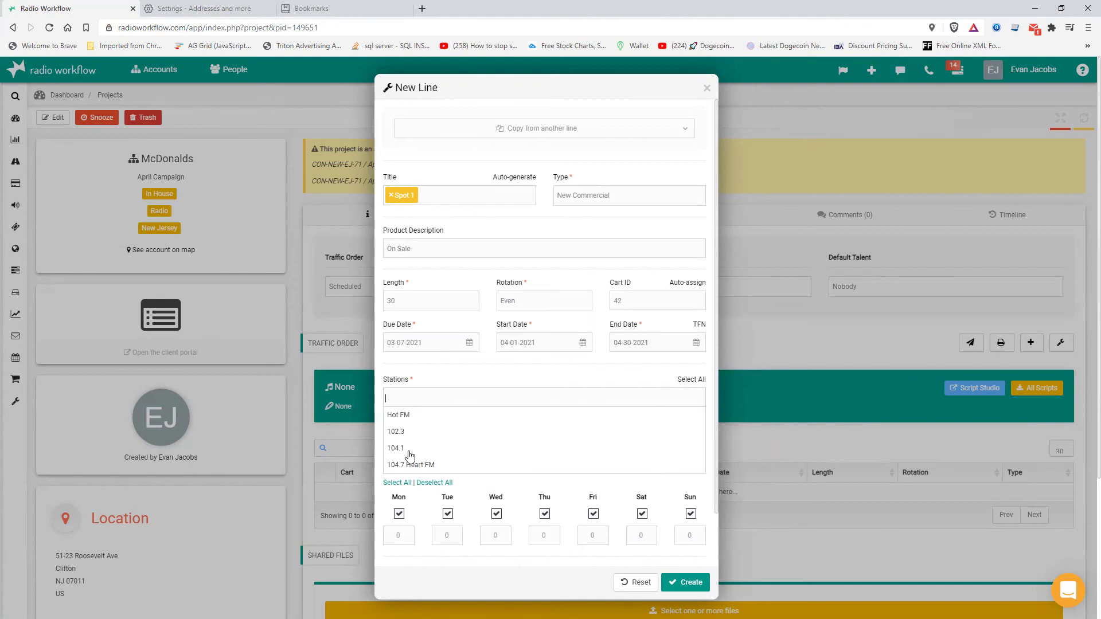
left_click(407, 418)
left_click(441, 392)
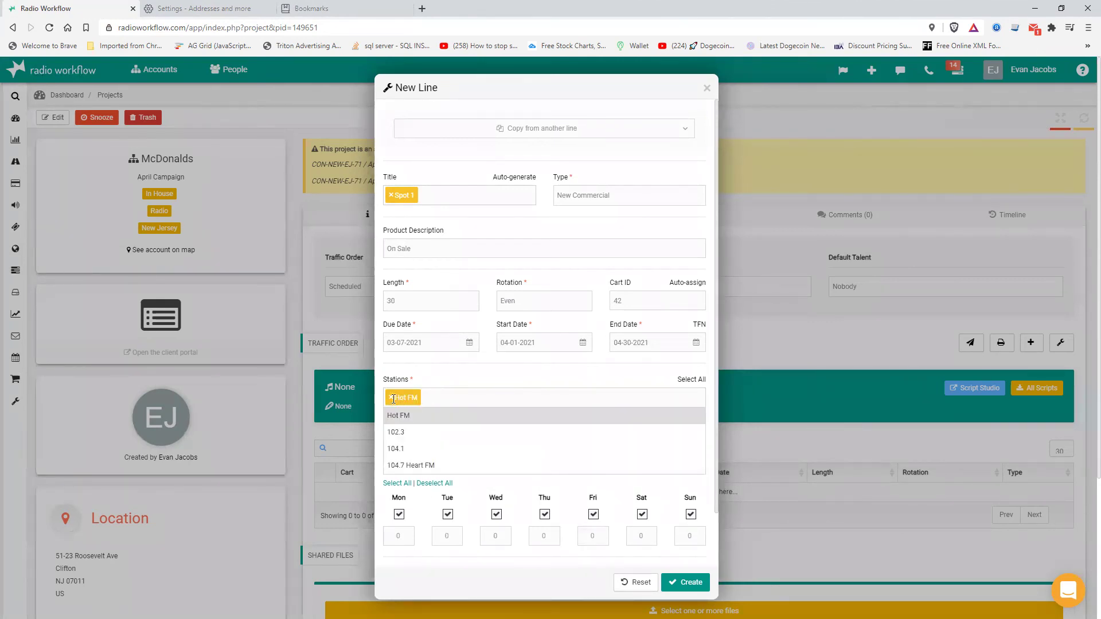
left_click(391, 398)
left_click(404, 435)
left_click(428, 400)
left_click(403, 450)
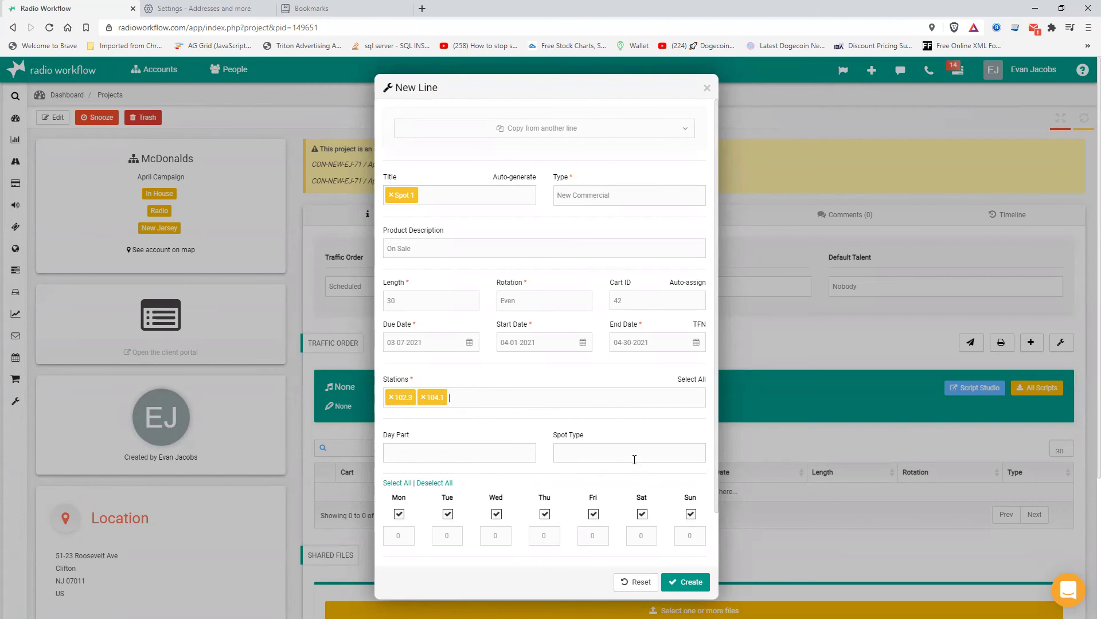
left_click(685, 582)
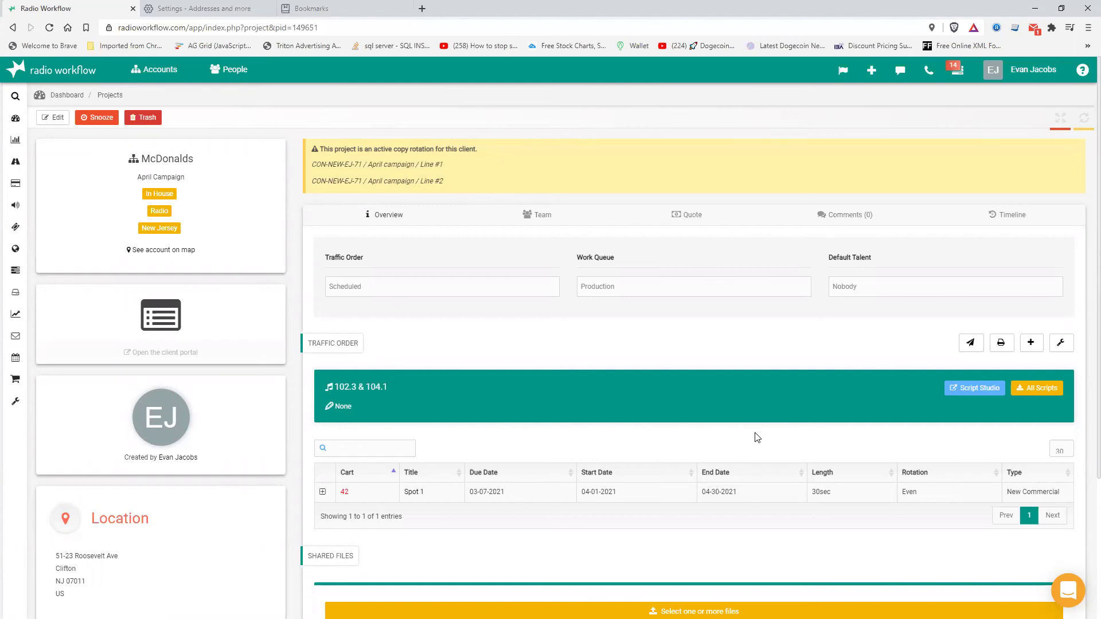
left_click(1030, 344)
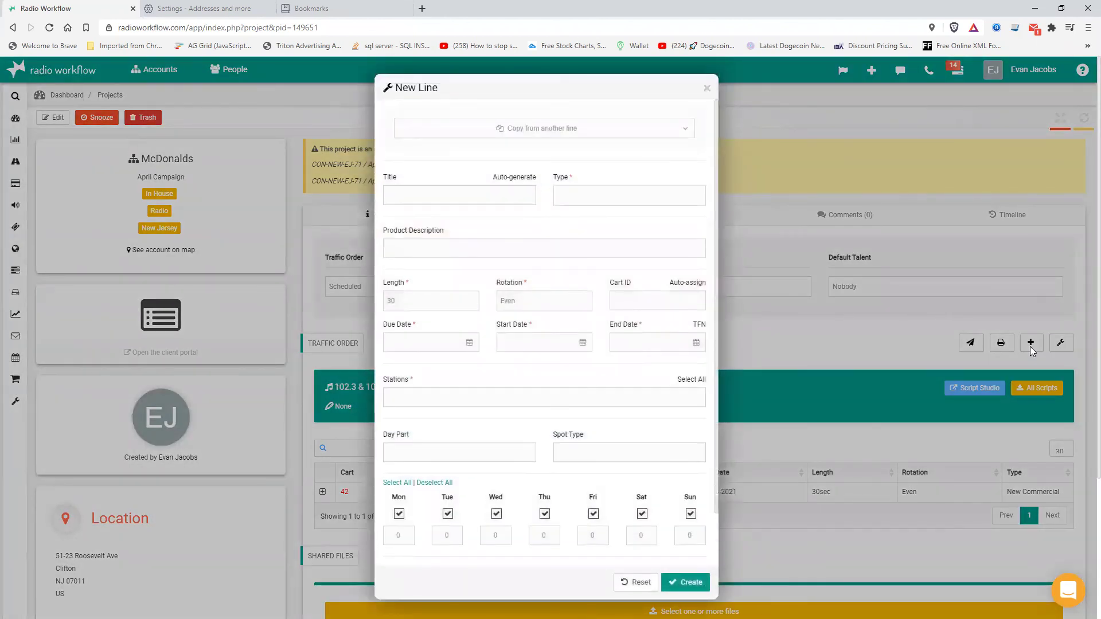
- Title the new line Spot 2 and copy its settings from Spot 1
left_click(423, 196)
type("Spot 2")
key("Return")
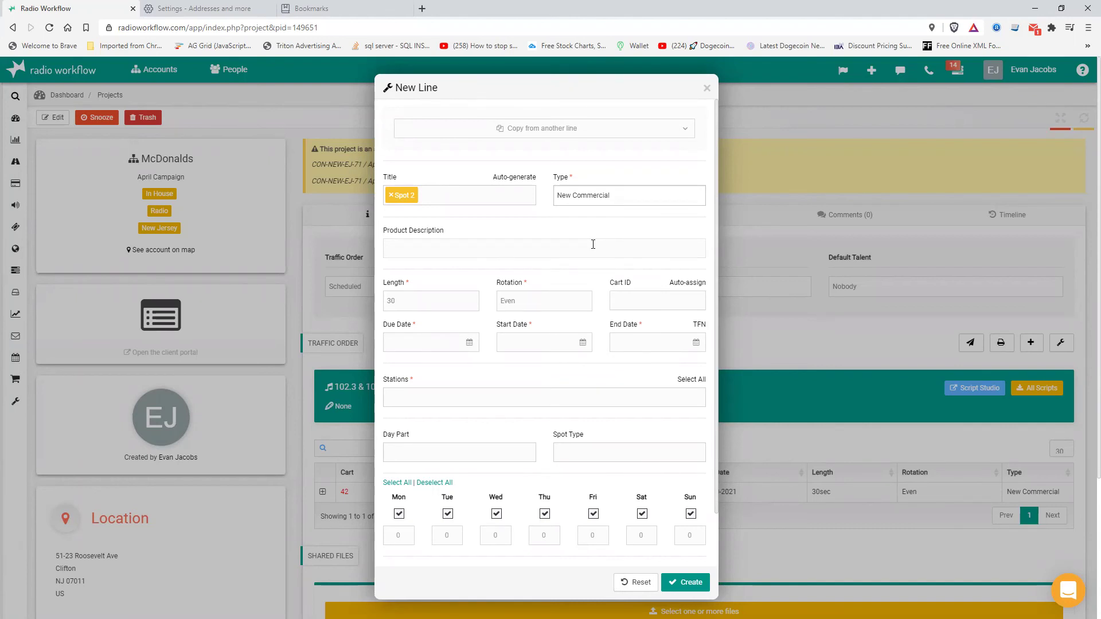
left_click(542, 135)
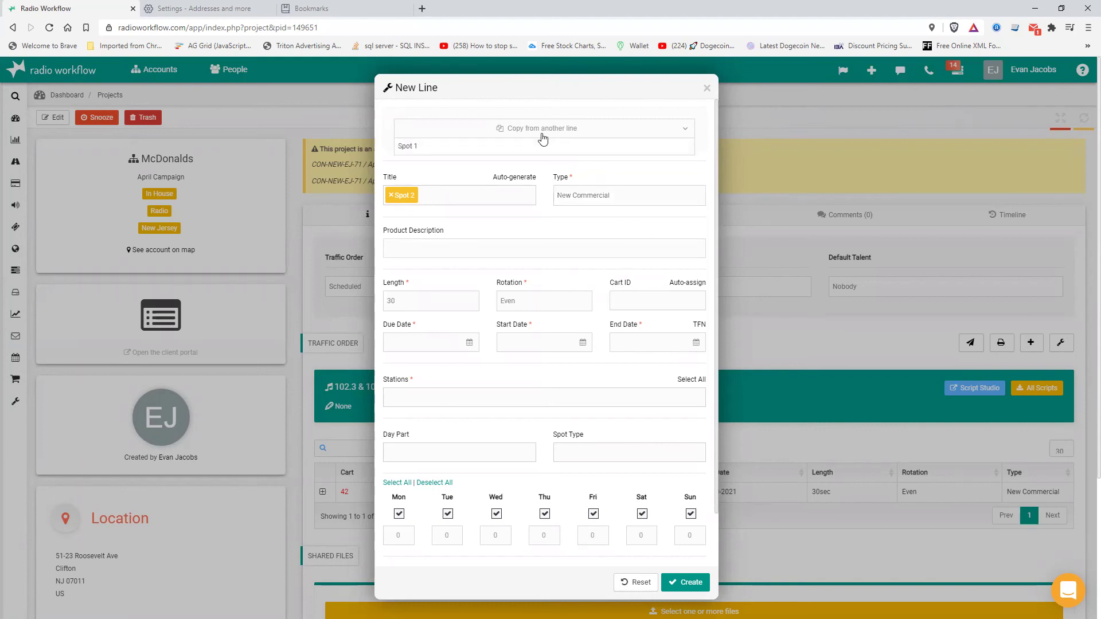
left_click(413, 146)
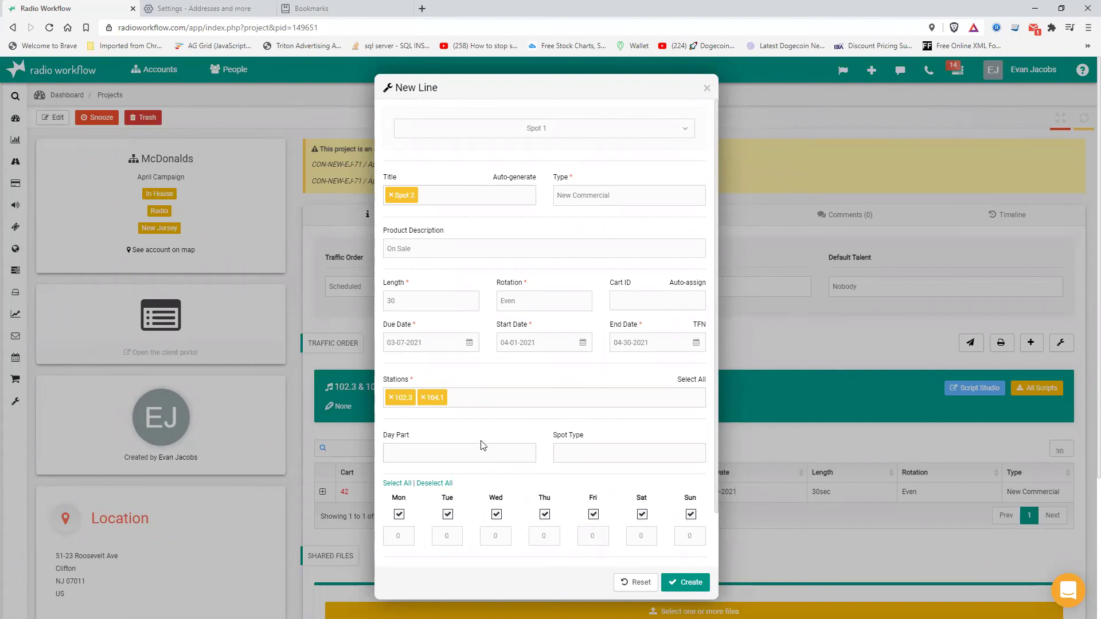
- Set the start date to 04-30-2021, description 'TODAY VERSION', and create Spot 2
left_click(445, 350)
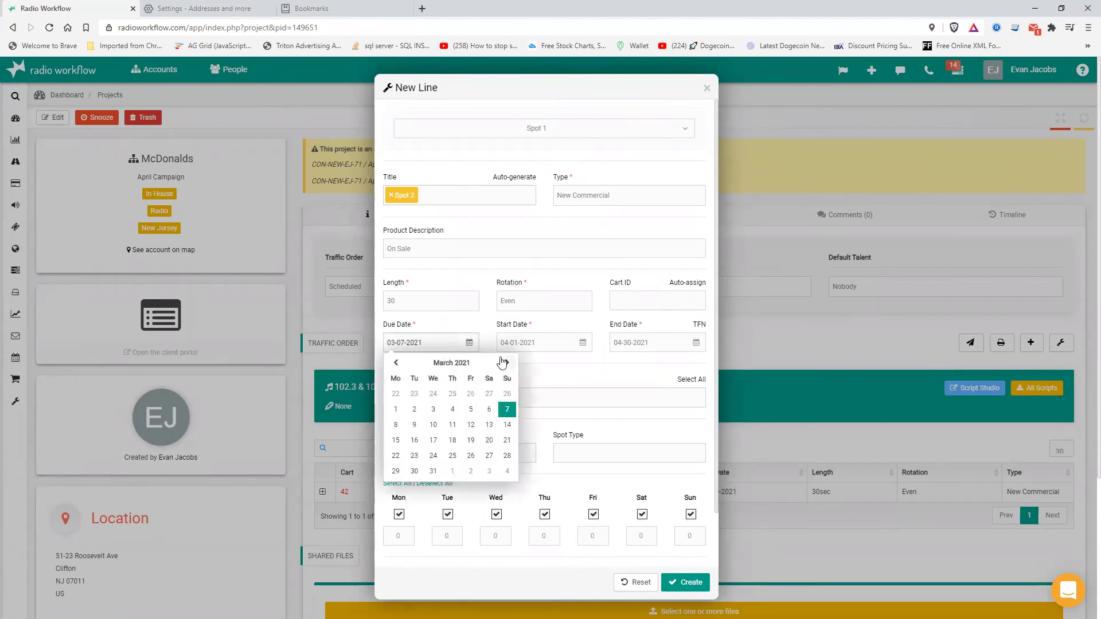
left_click(548, 375)
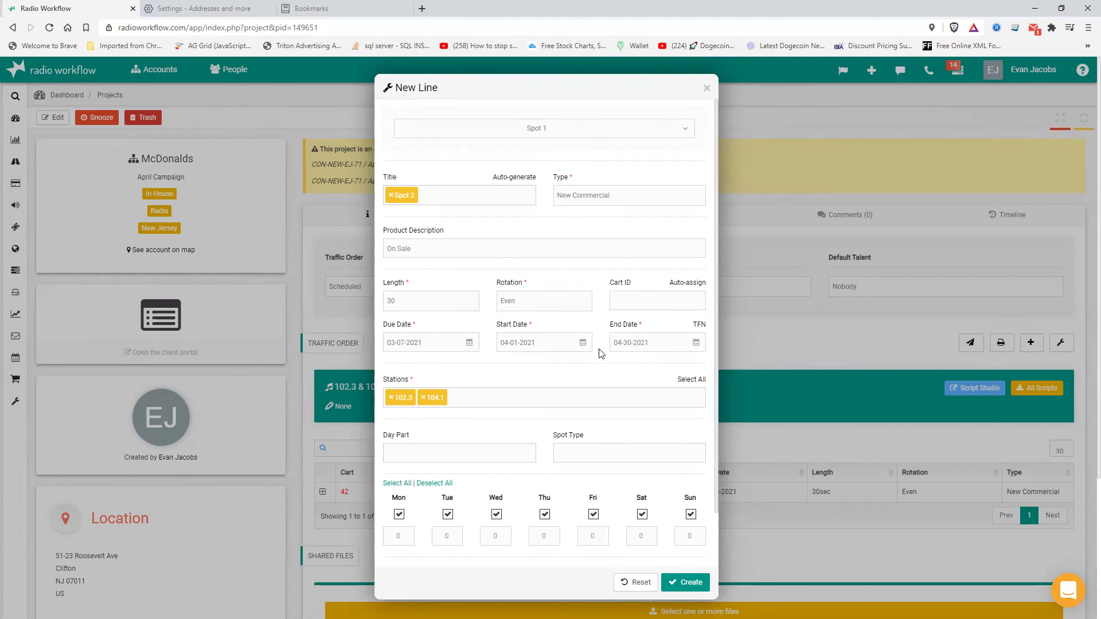
left_click(548, 347)
left_click(620, 362)
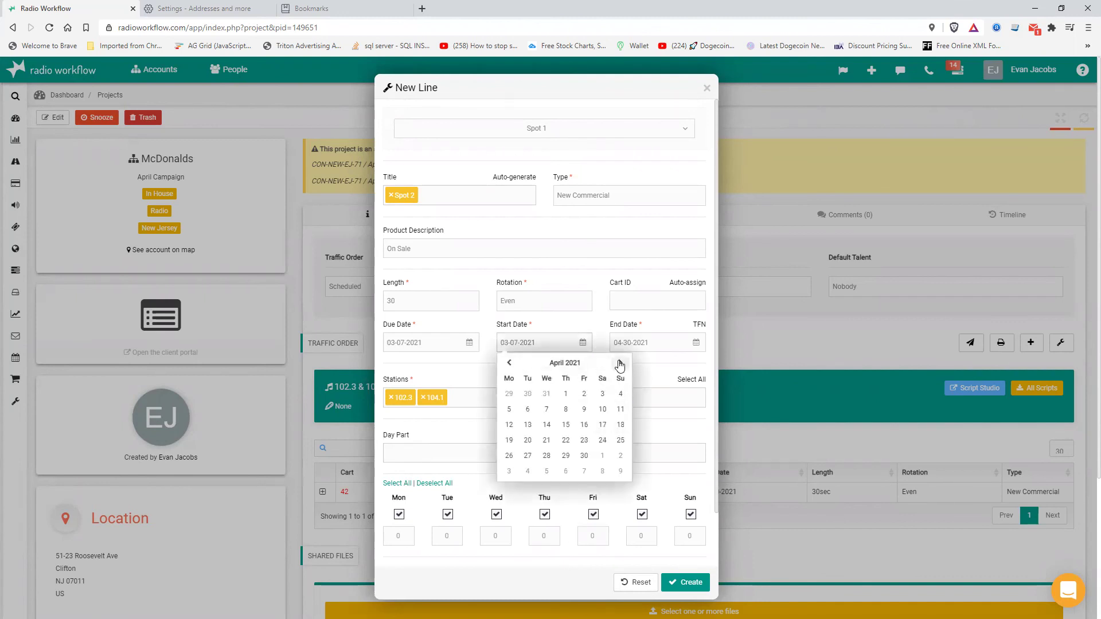
left_click(584, 457)
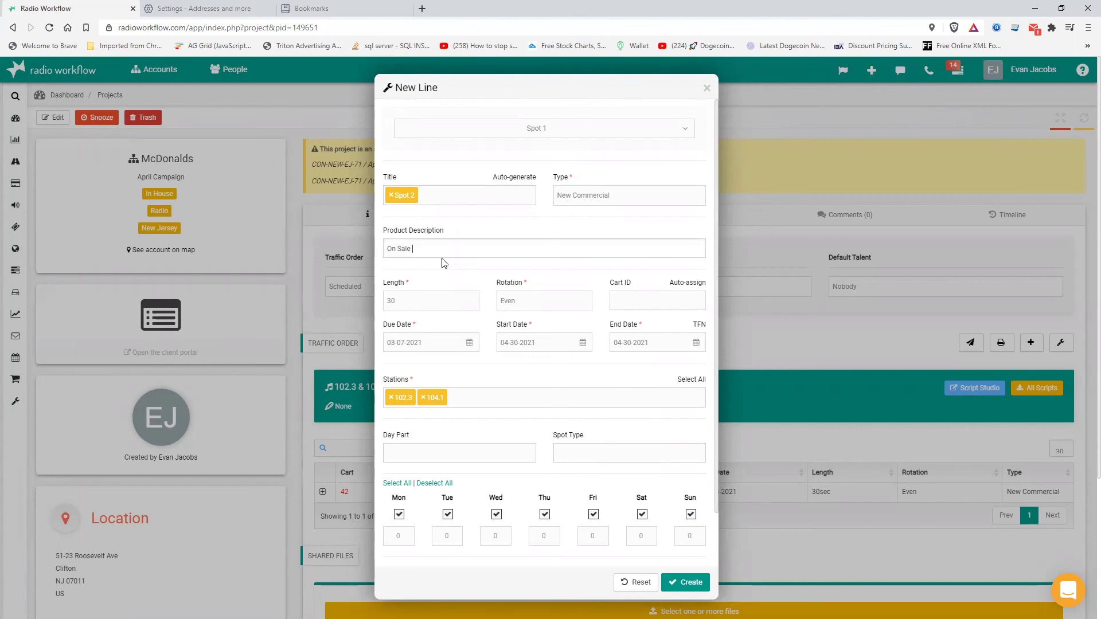
type("TODAY VERSION")
left_click(681, 583)
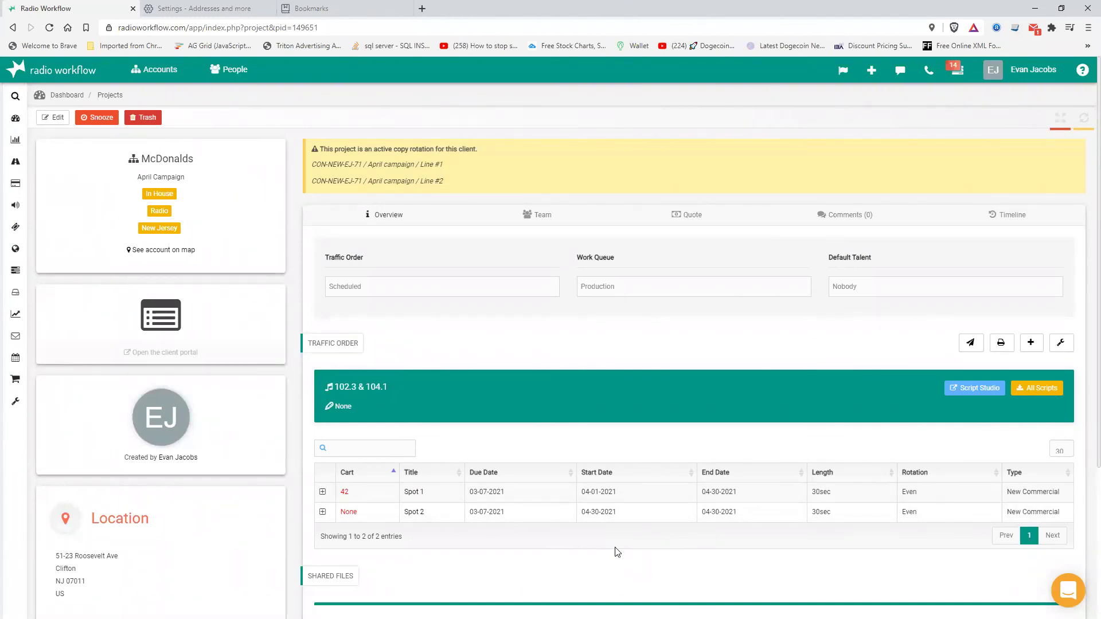
scroll(616, 552, "down", 2)
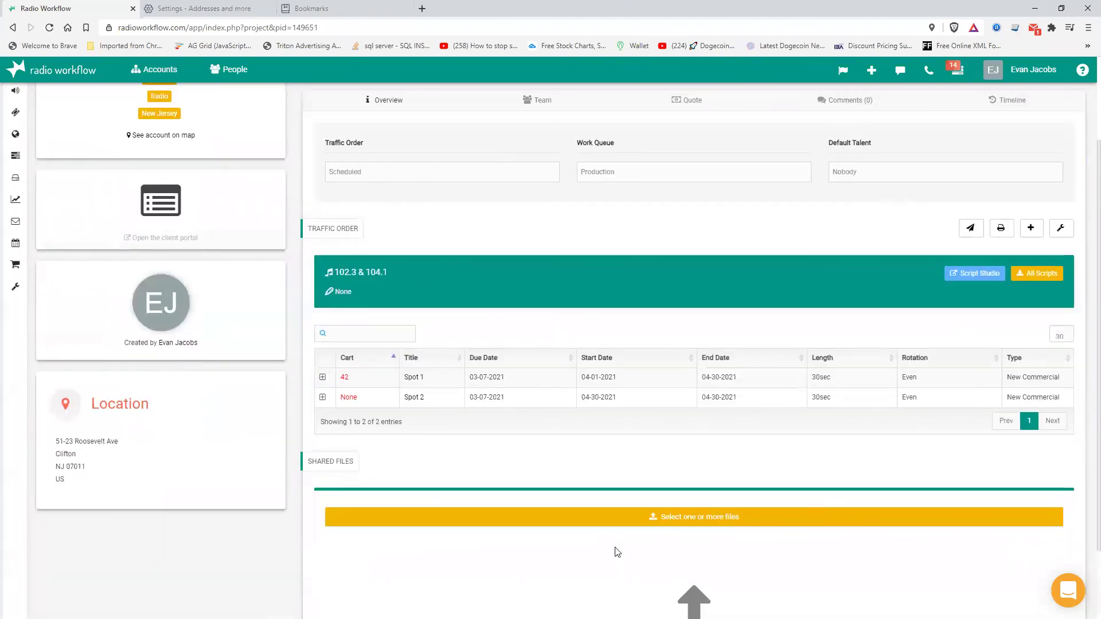
- Expand Spot 2 and write "This is my script" in its script editor
left_click(323, 397)
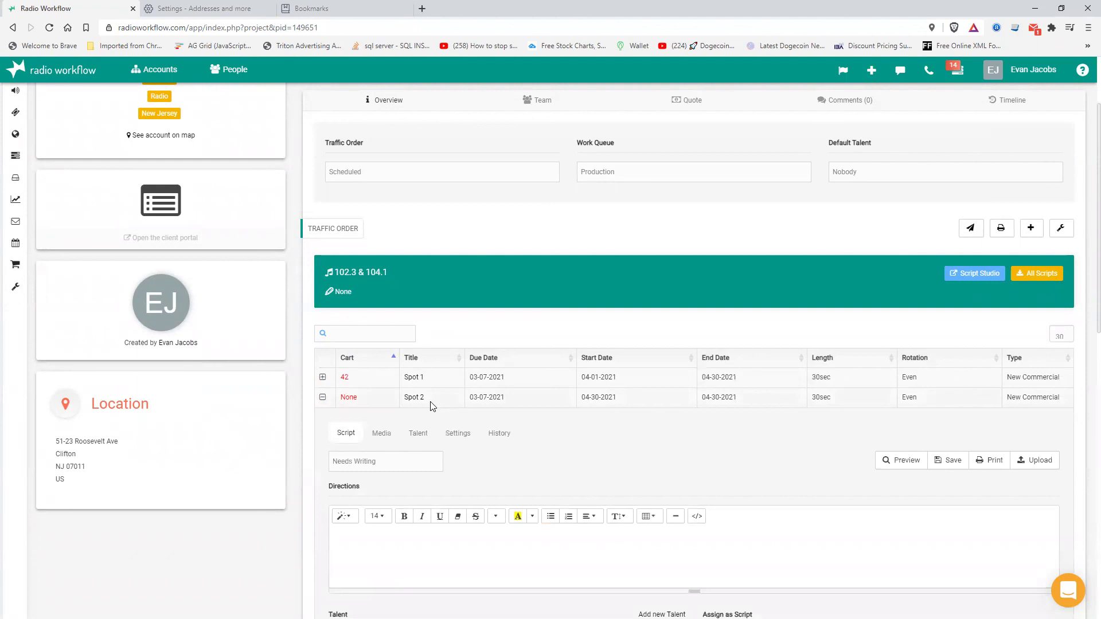
scroll(370, 451, "down", 4)
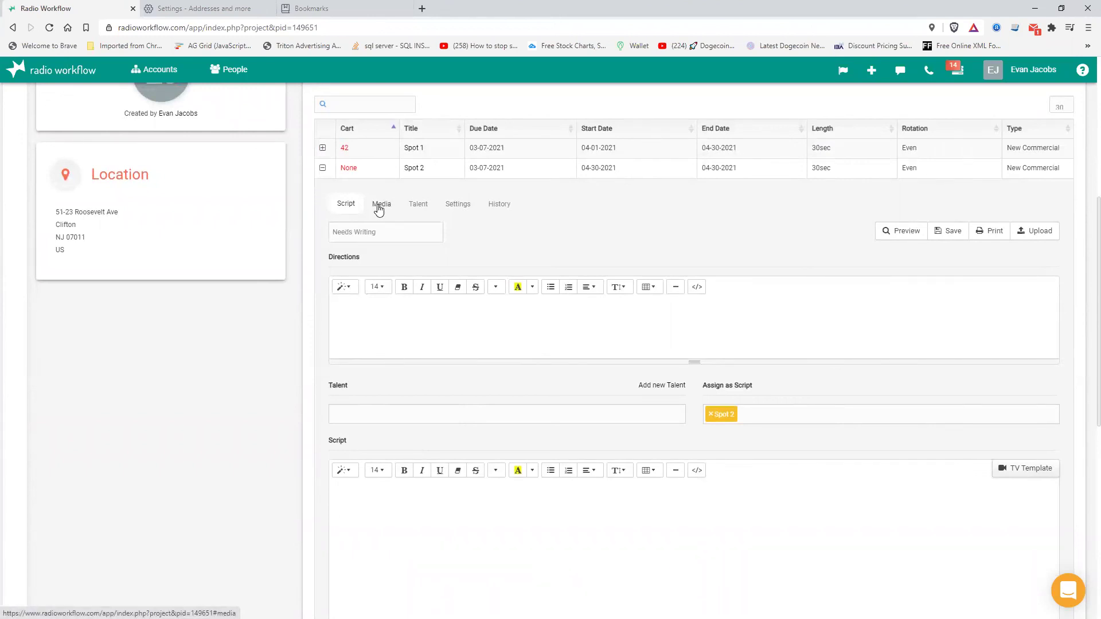
scroll(495, 555, "down", 4)
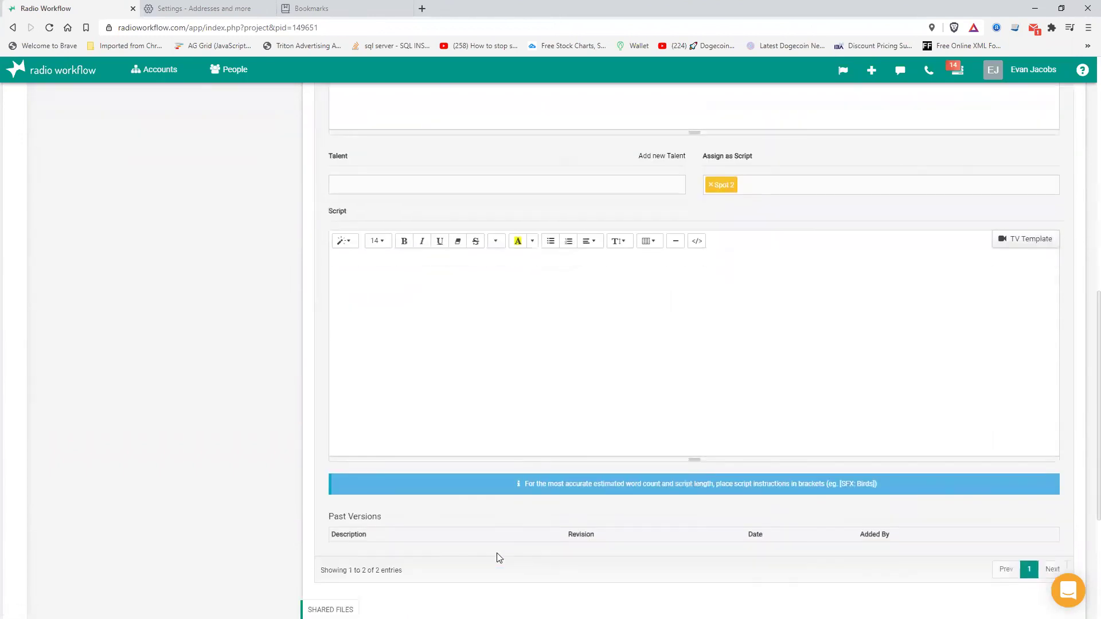
left_click(454, 312)
type("This is")
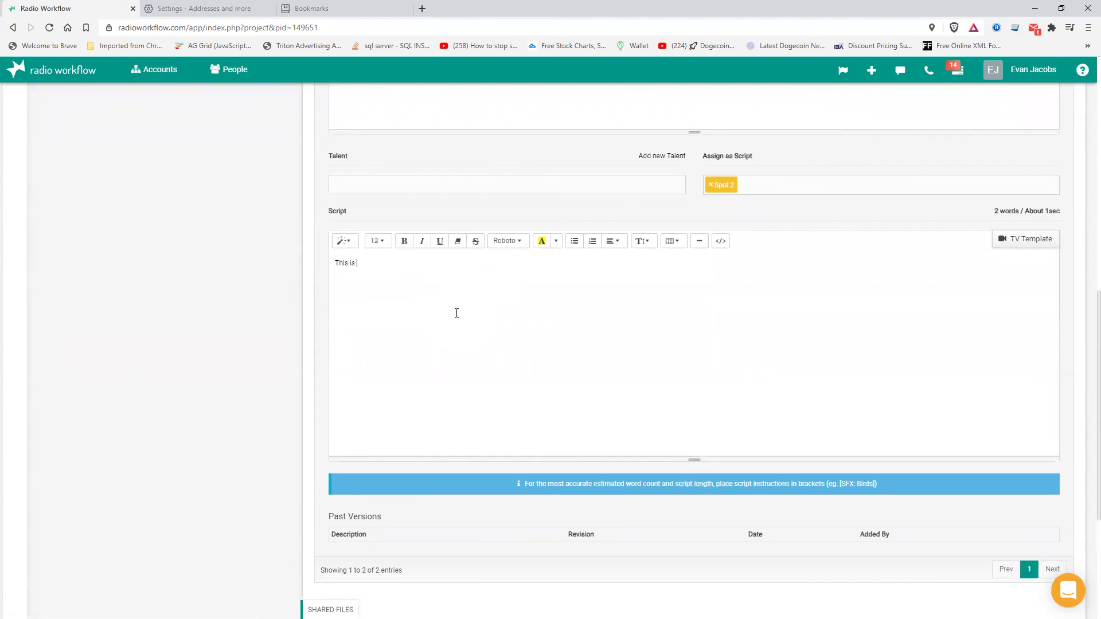
type(" my script")
left_click_drag(992, 211, 1063, 211)
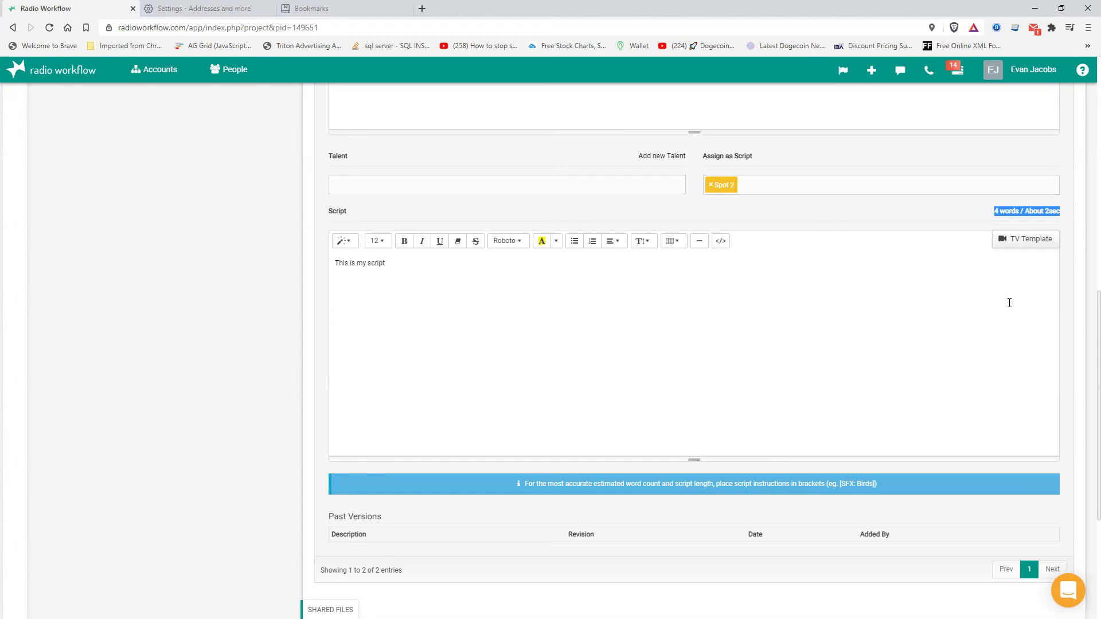
- Add the lines "[Make it sound great]" and "[SFX: Birds]" to the script and save it
left_click(430, 274)
key("Return")
type("[")
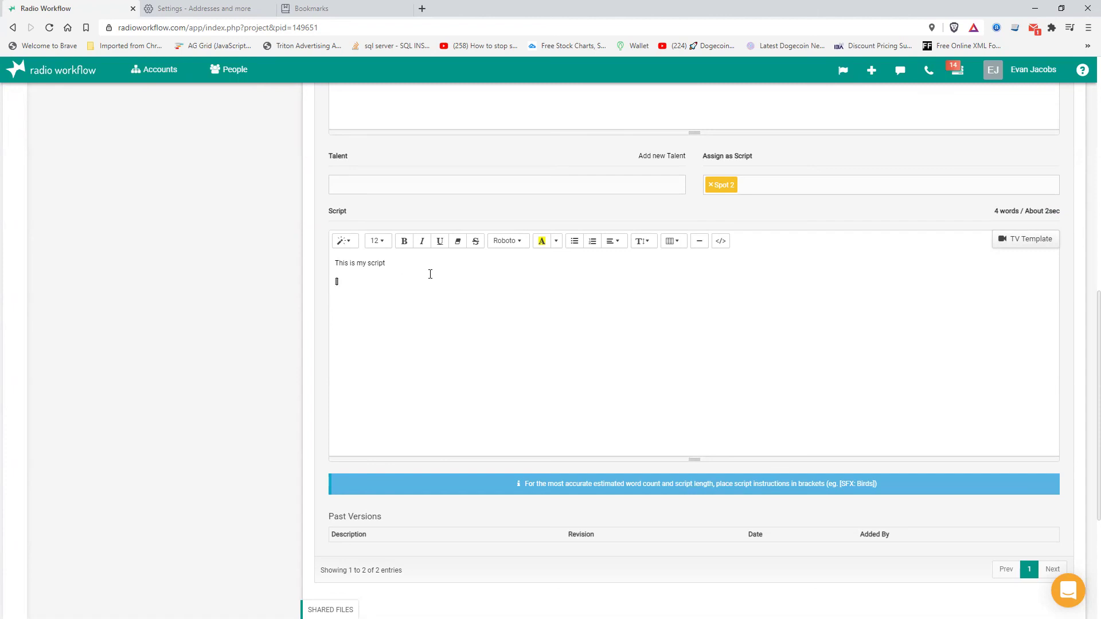
type("Make it sound great")
key("Return")
type("[SFX: Birds")
left_click_drag(1009, 211, 1019, 211)
scroll(597, 327, "up", 5)
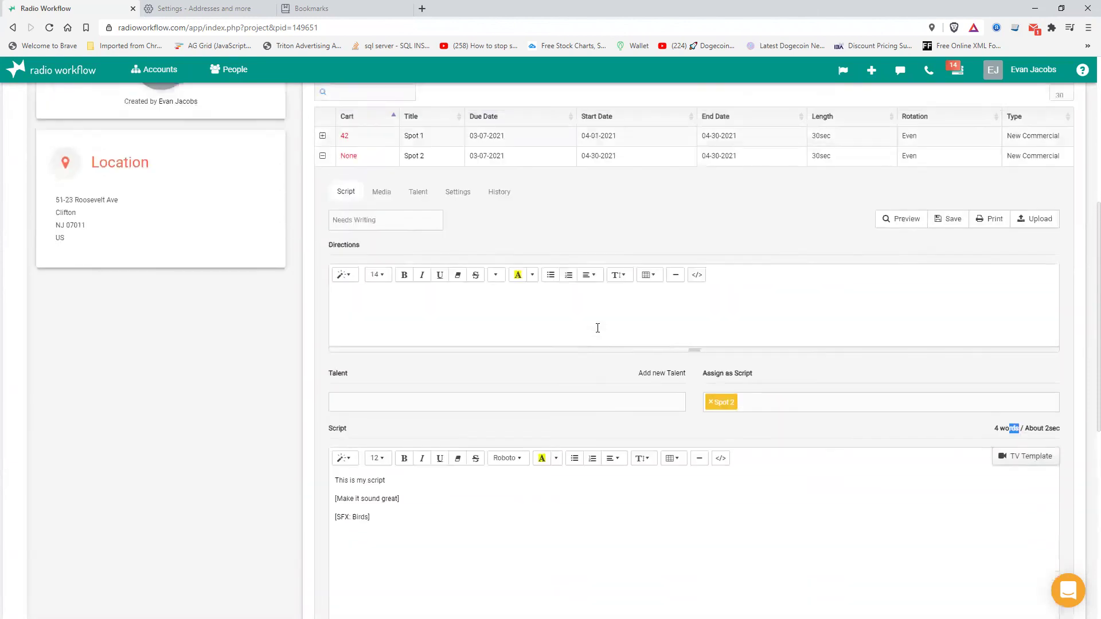
left_click(949, 294)
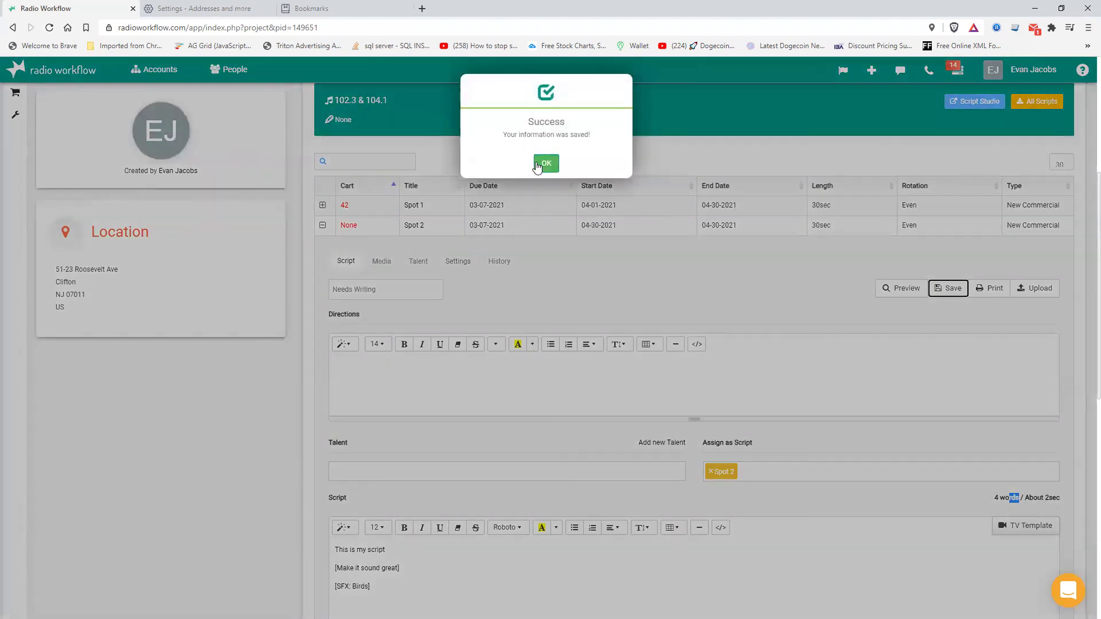
left_click(547, 165)
- Upload the .m4a audio file from Downloads to Spot 2's media
left_click(382, 261)
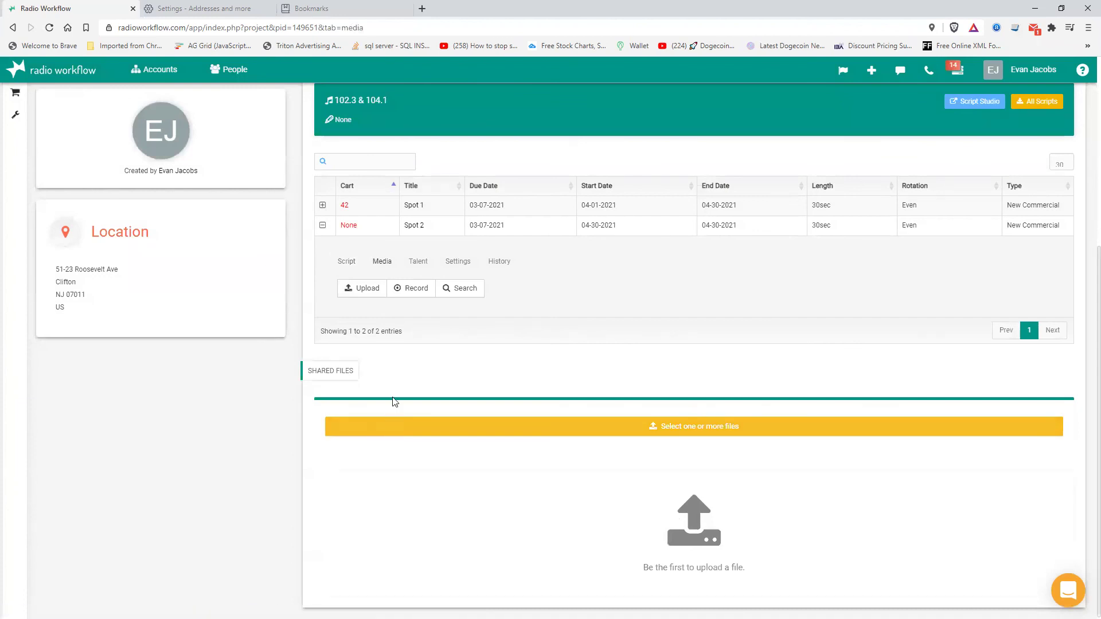
left_click(363, 294)
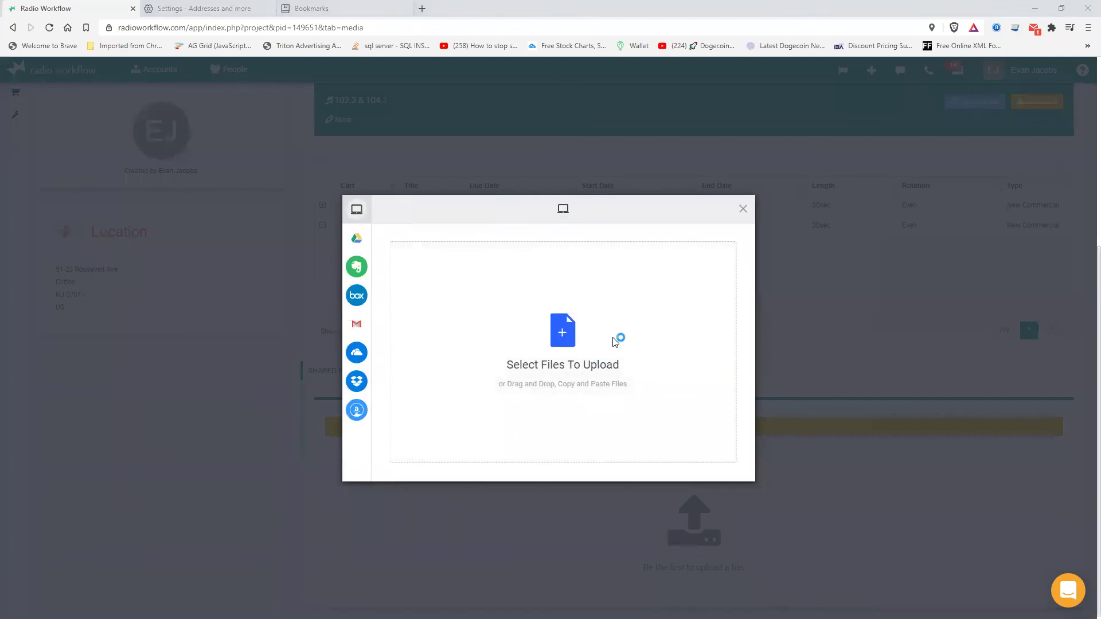
left_click(566, 331)
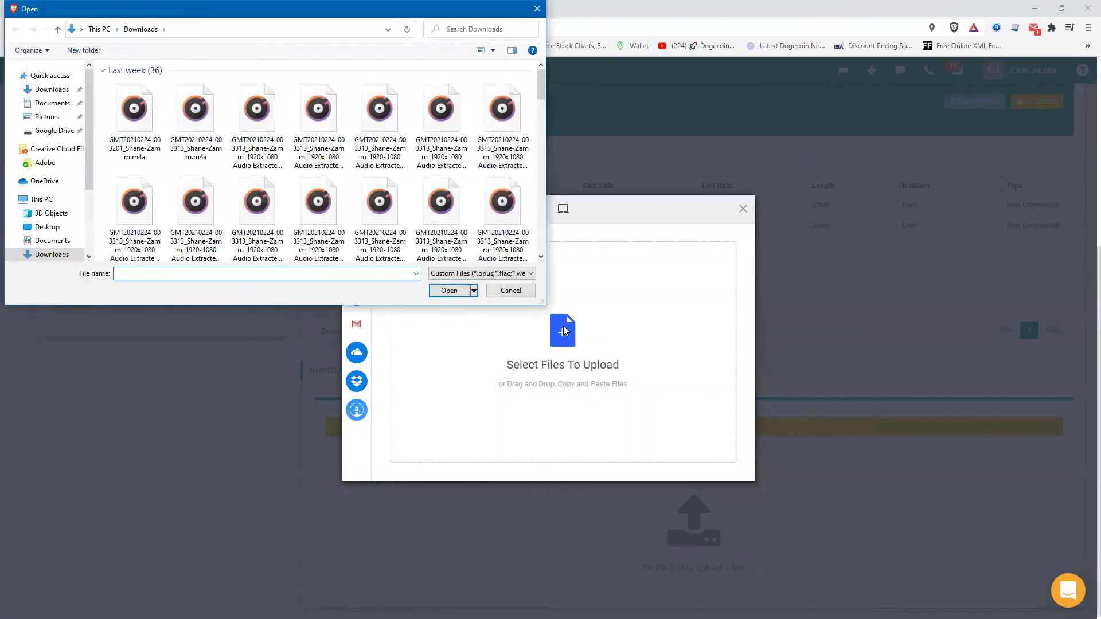
left_click(145, 125)
double_click(145, 125)
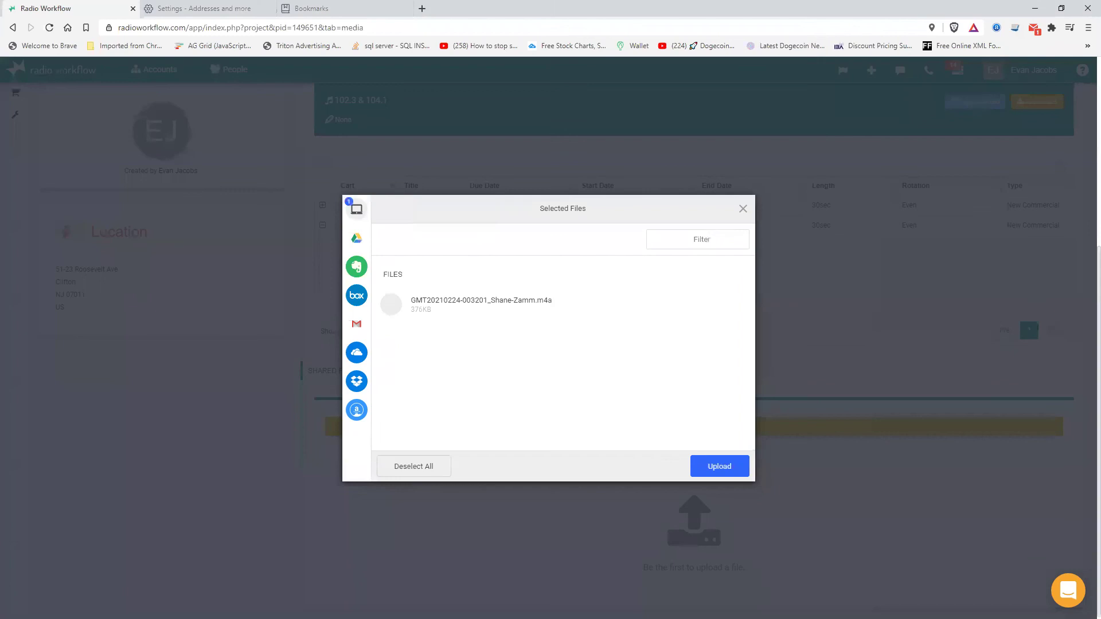
left_click(712, 468)
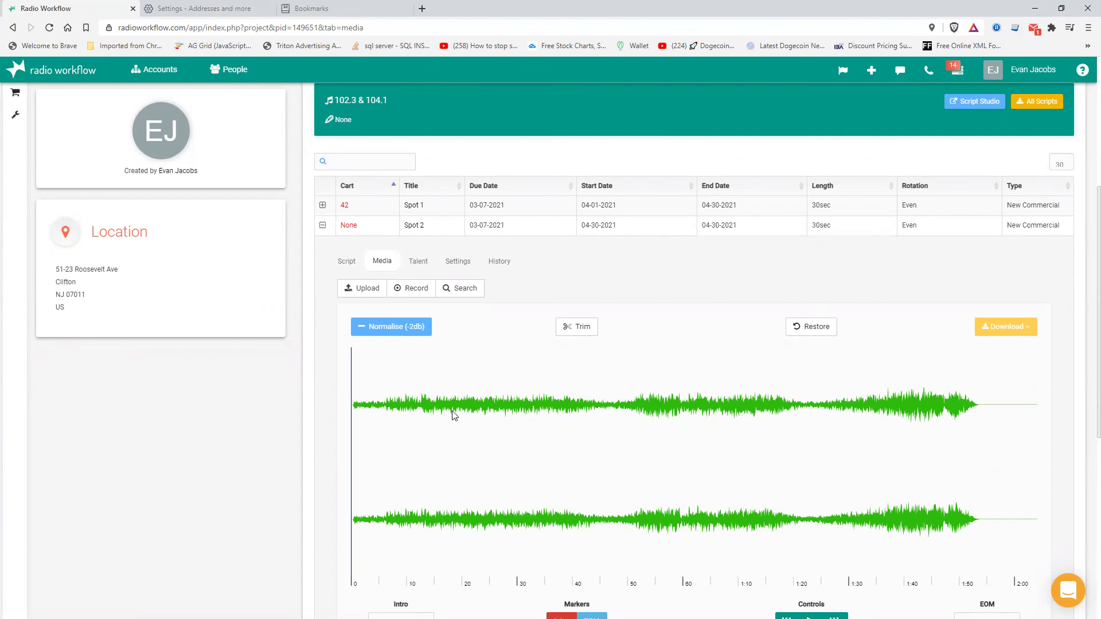
scroll(453, 413, "down", 2)
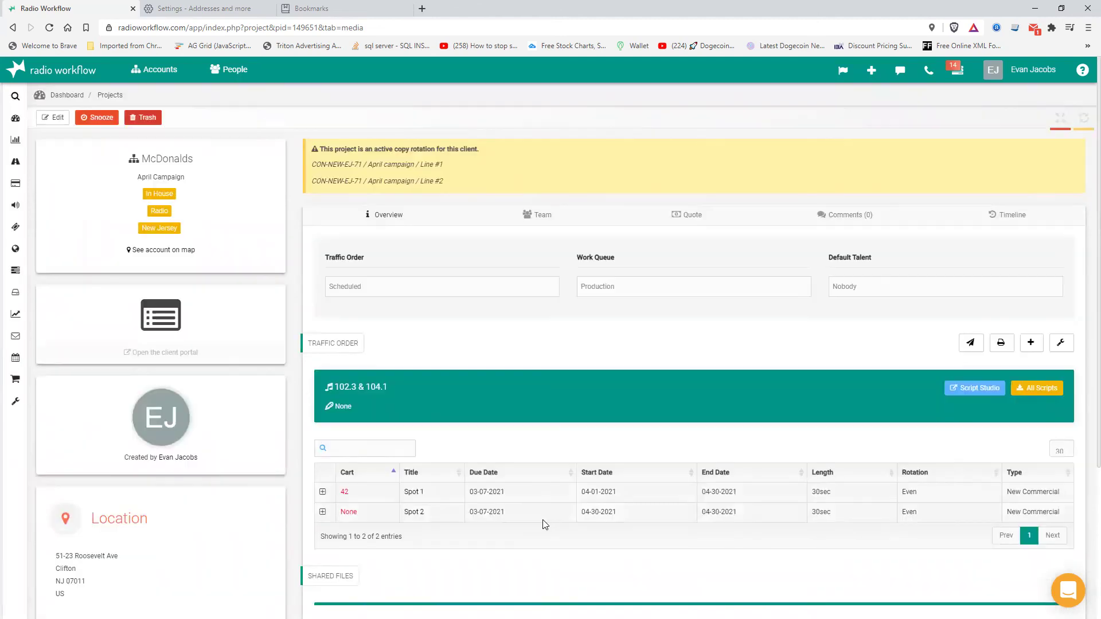
scroll(545, 524, "down", 1)
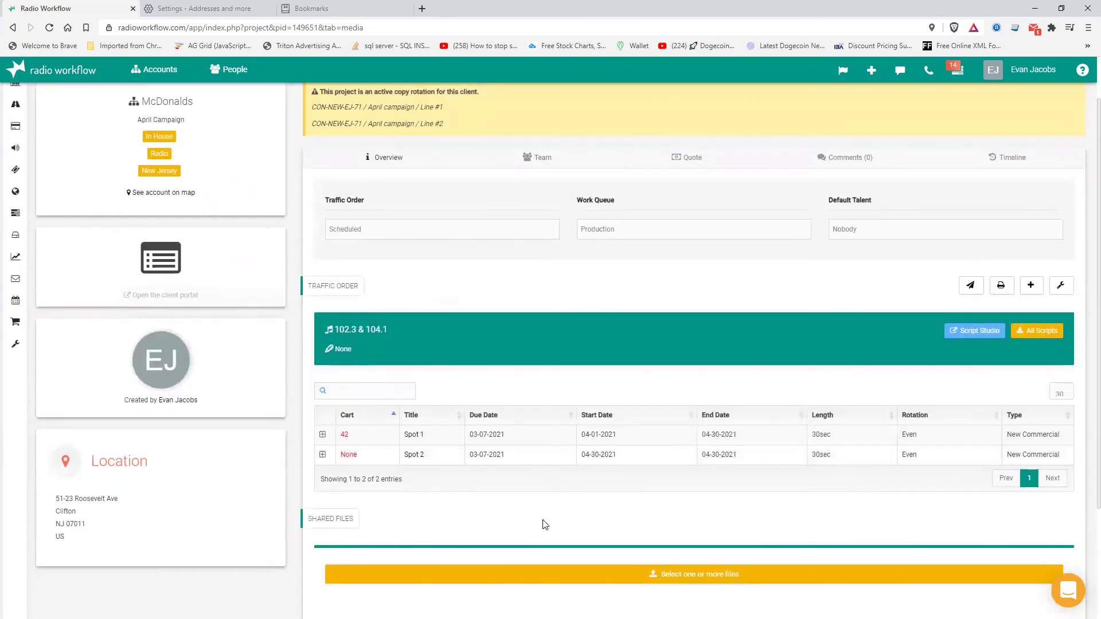
scroll(544, 524, "up", 1)
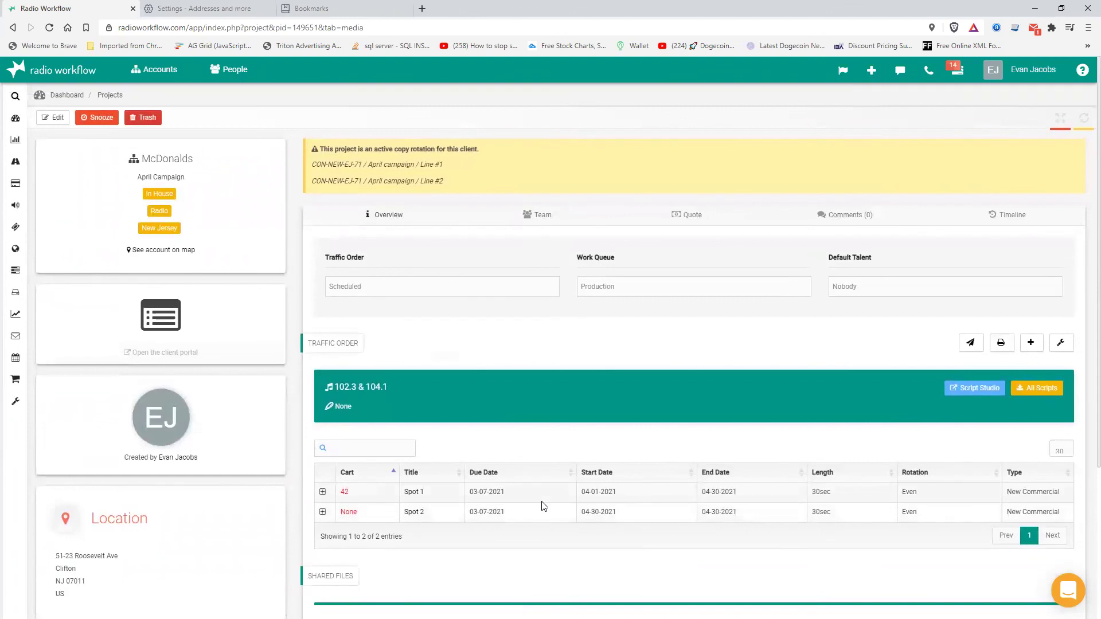